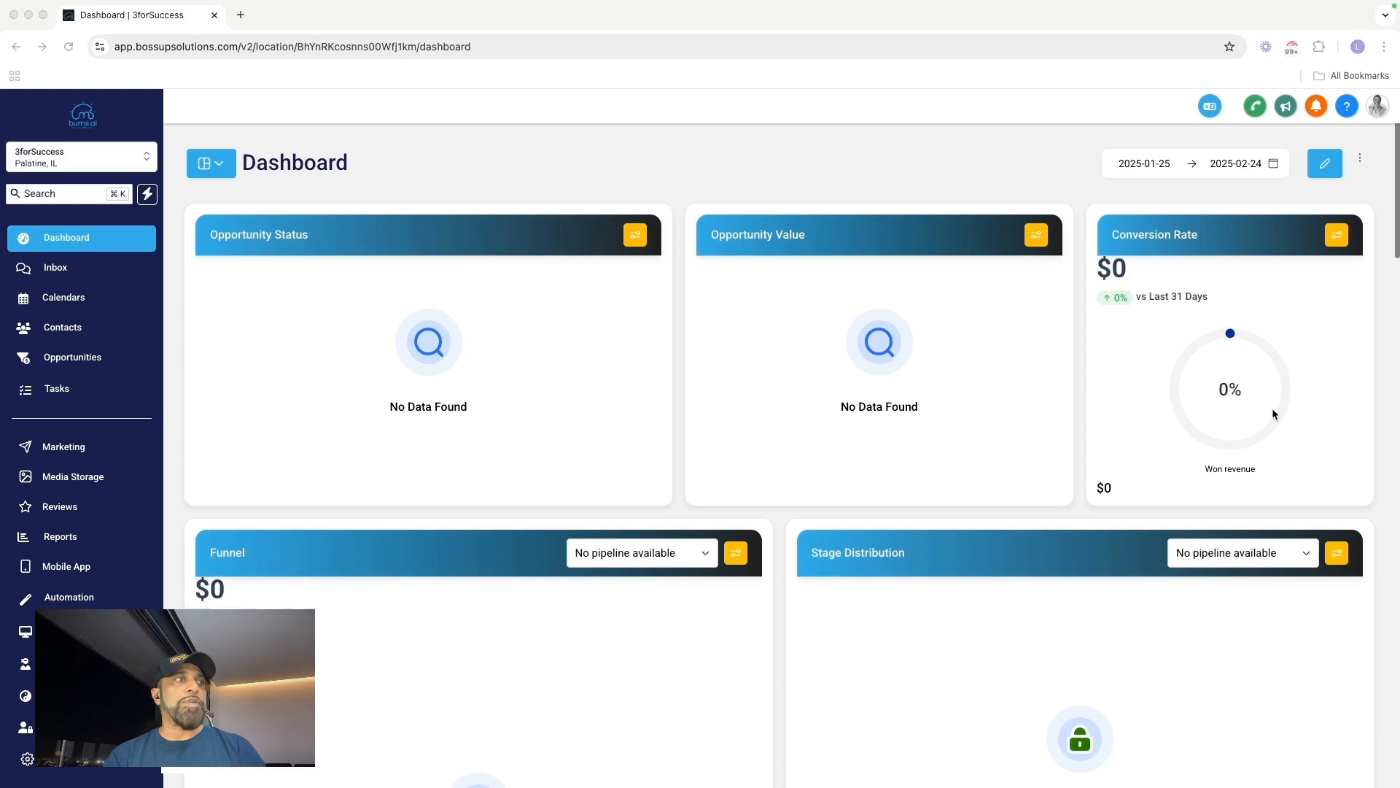
Go to the Phone System settings and start adding a phone number for SMS and calls
left_click(64, 759)
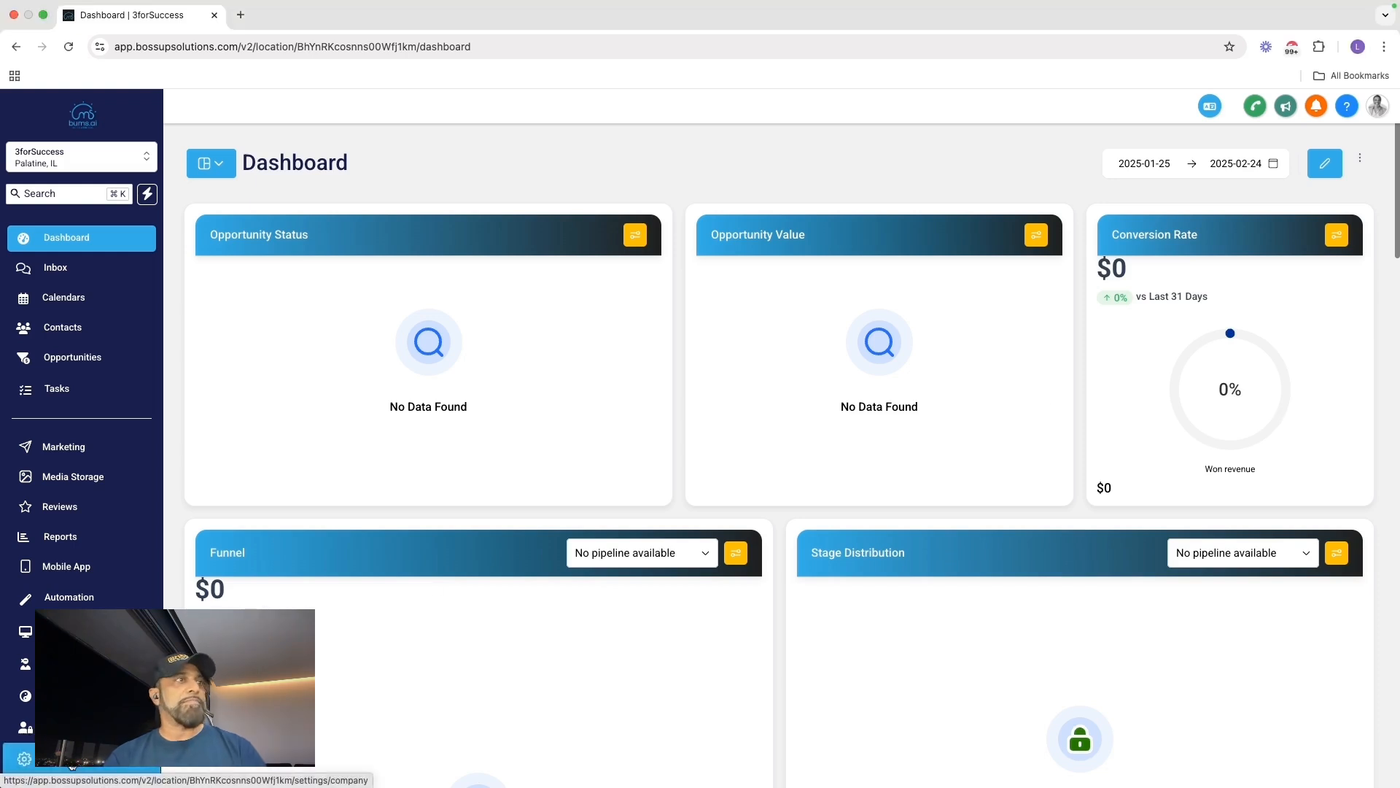
left_click(64, 758)
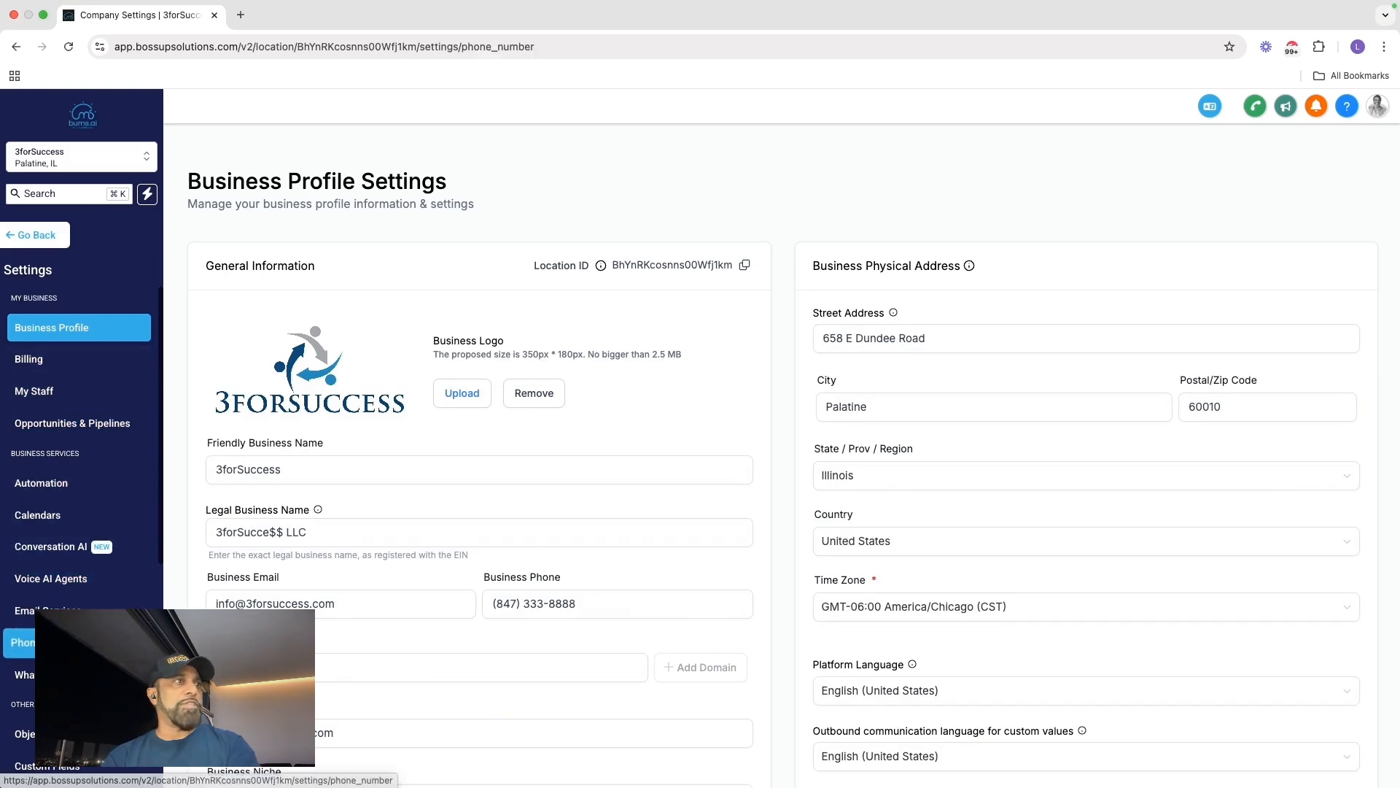
left_click(22, 642)
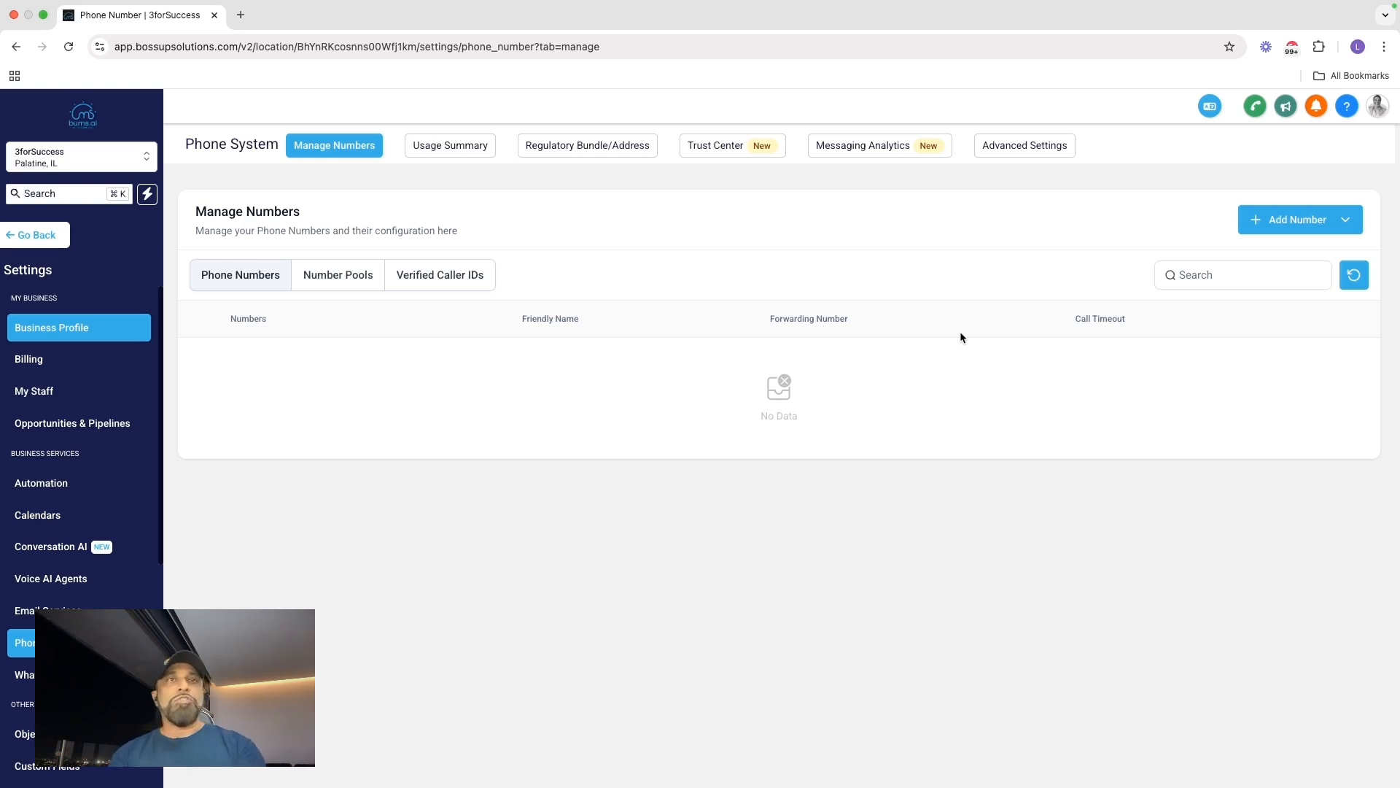
left_click(1290, 228)
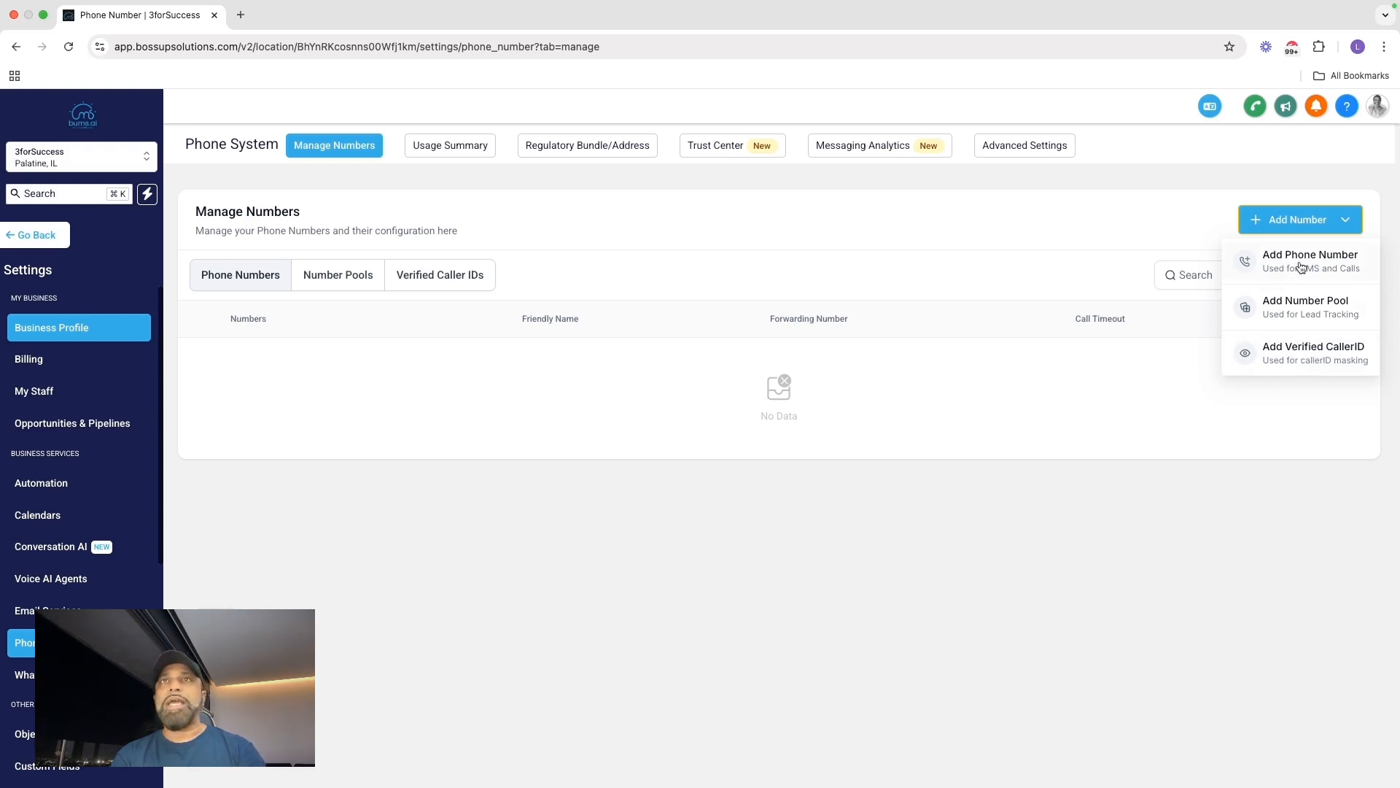
left_click(1302, 267)
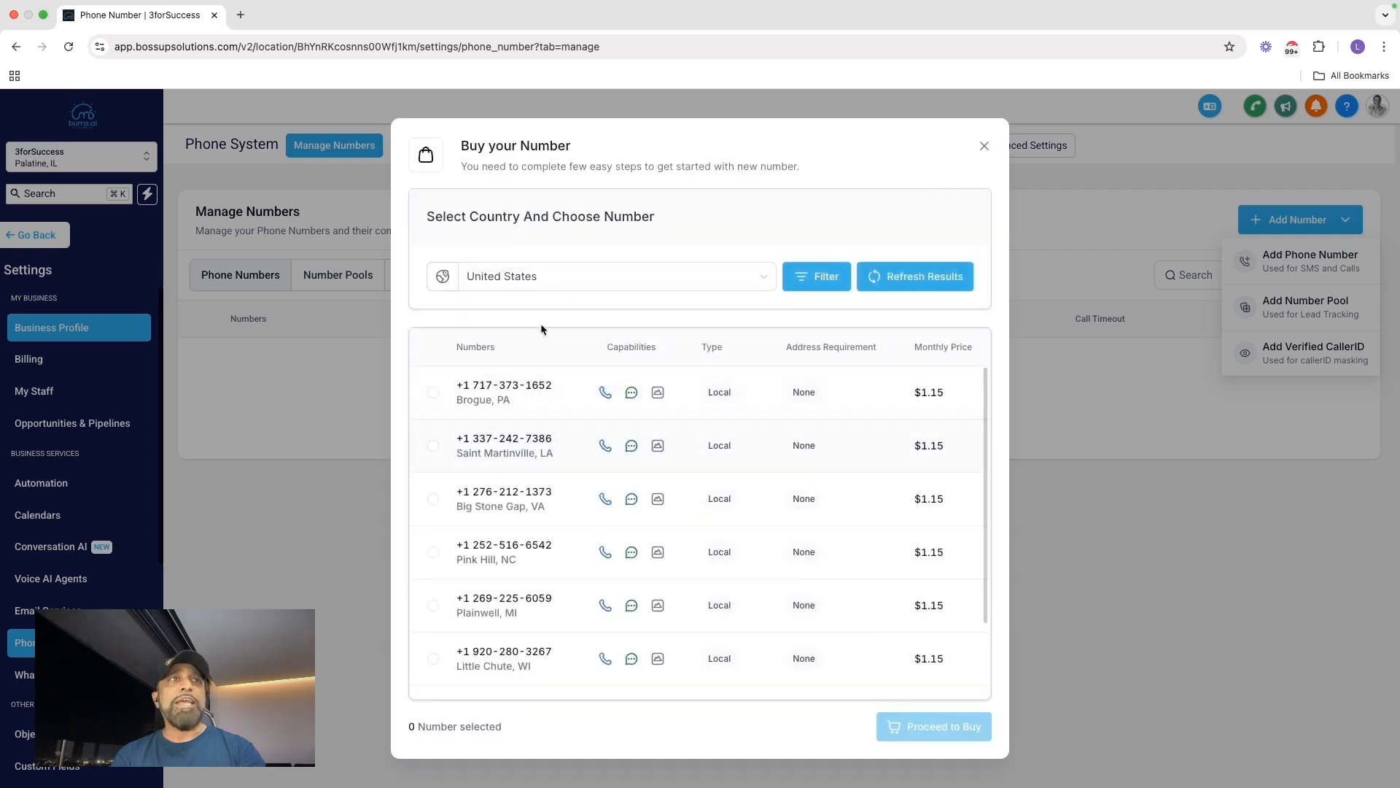
Filter the available United States numbers to those whose first part matches 872
left_click(548, 280)
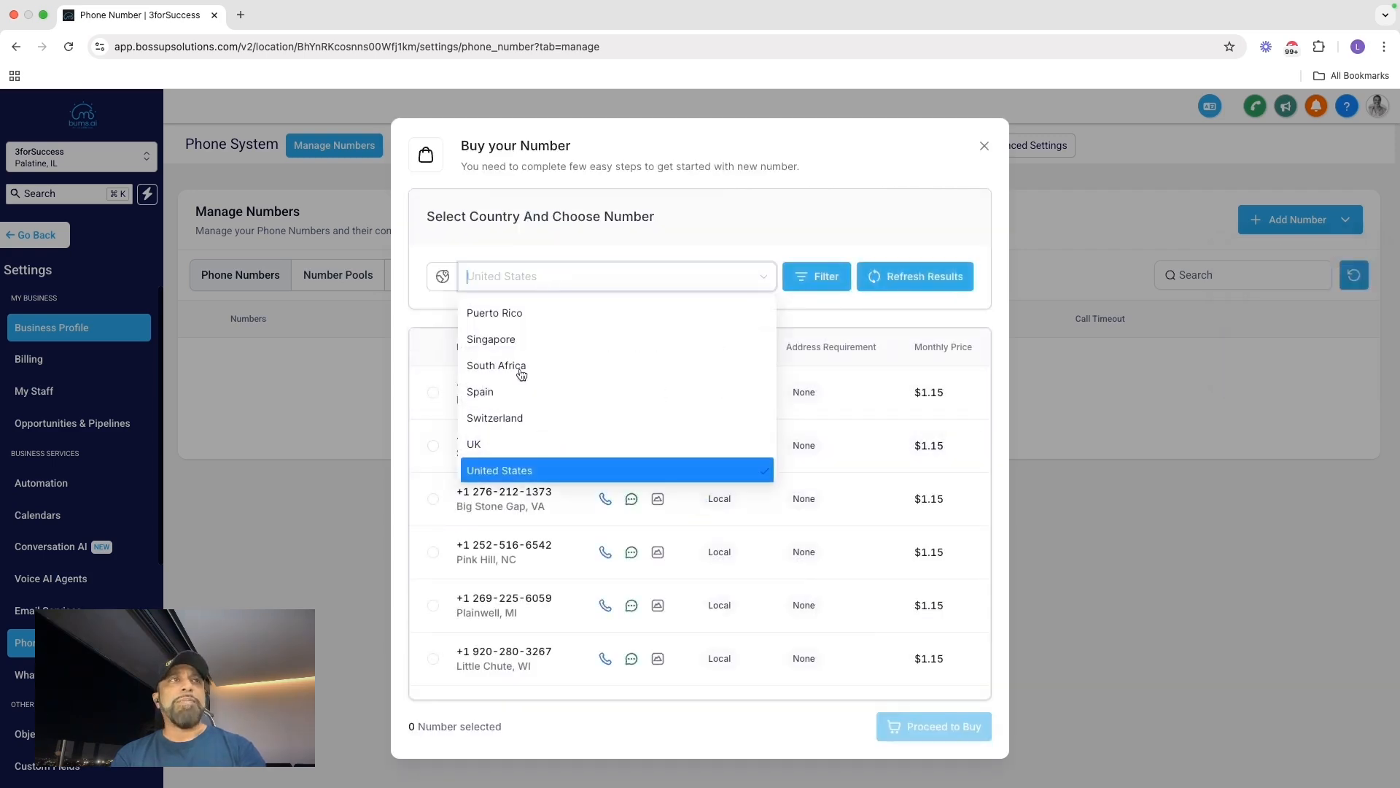
left_click(759, 222)
left_click(809, 276)
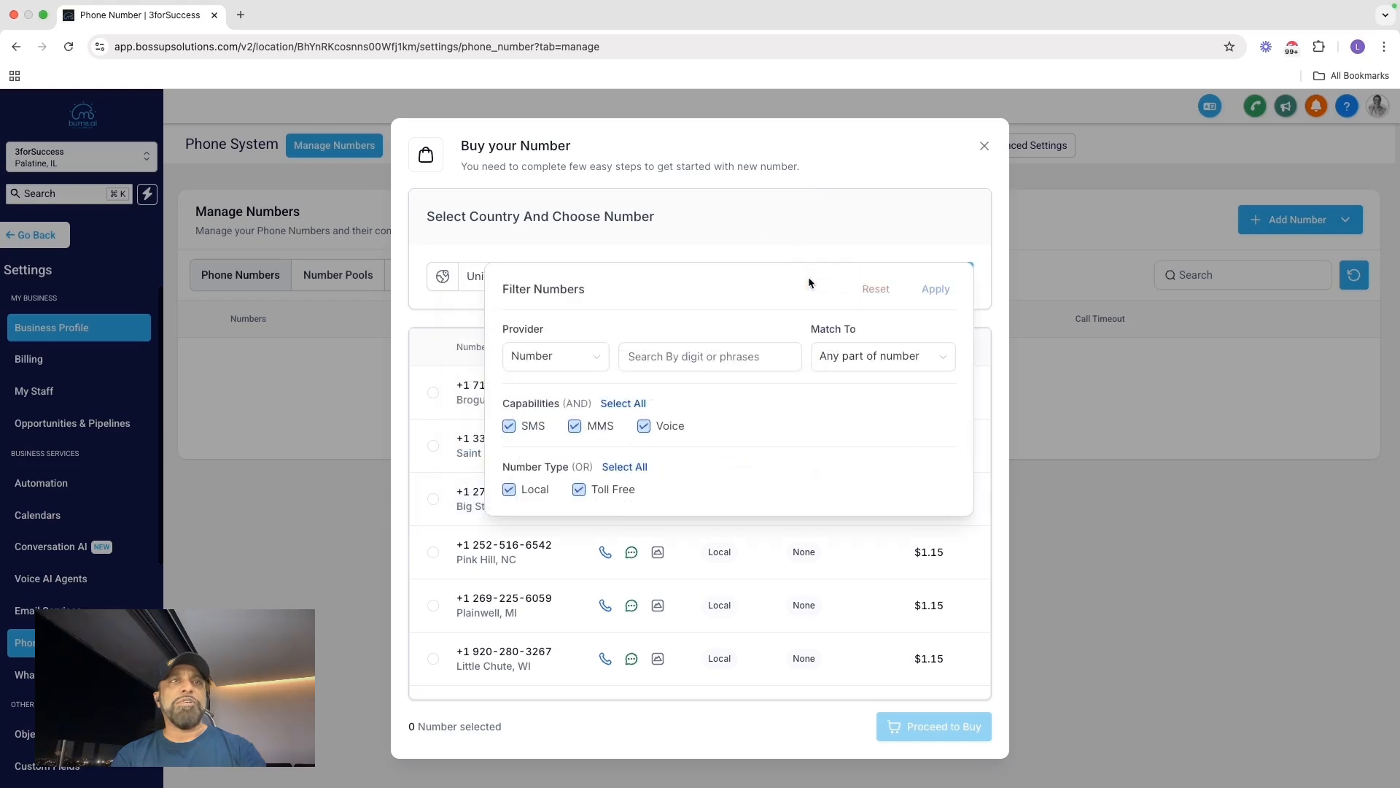
left_click(864, 364)
left_click(869, 389)
left_click(730, 356)
type("872")
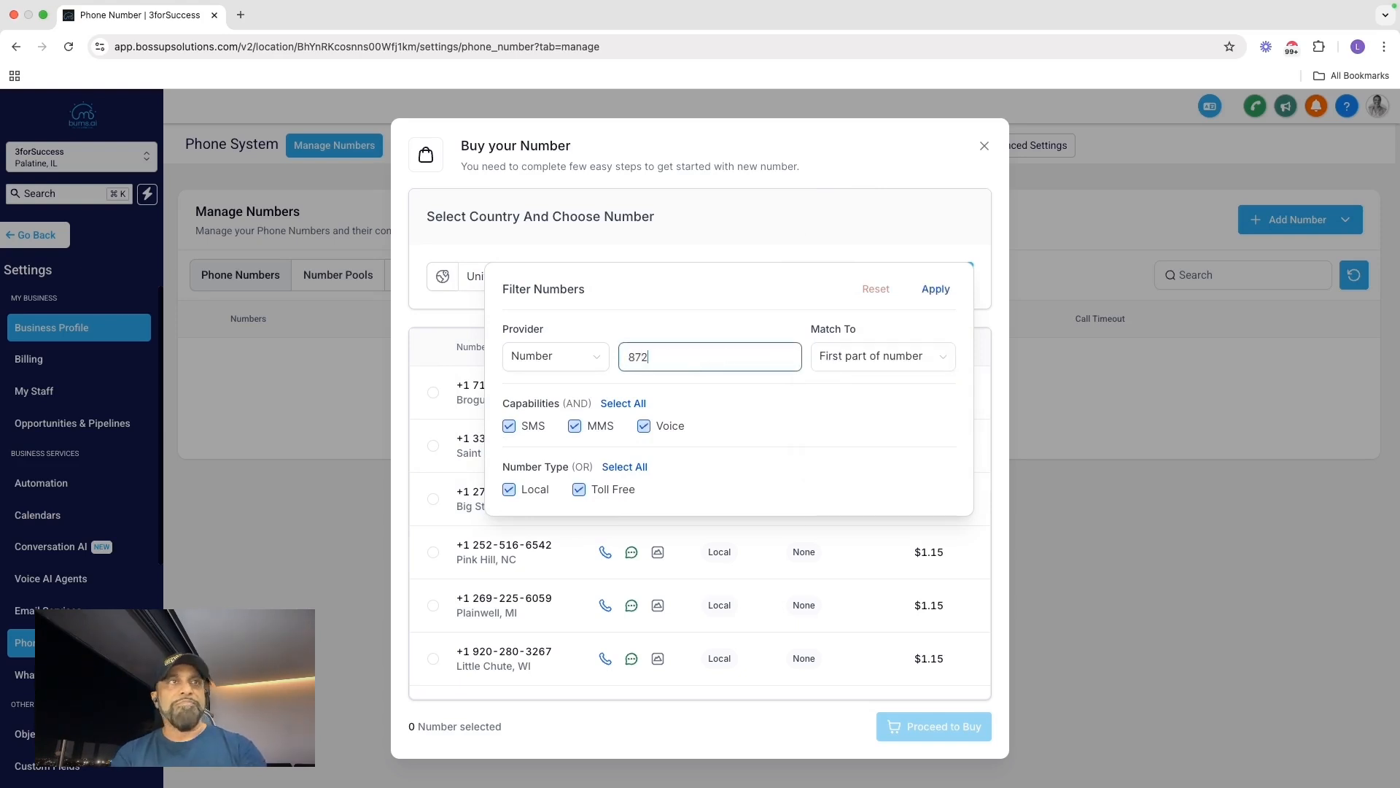
left_click(935, 290)
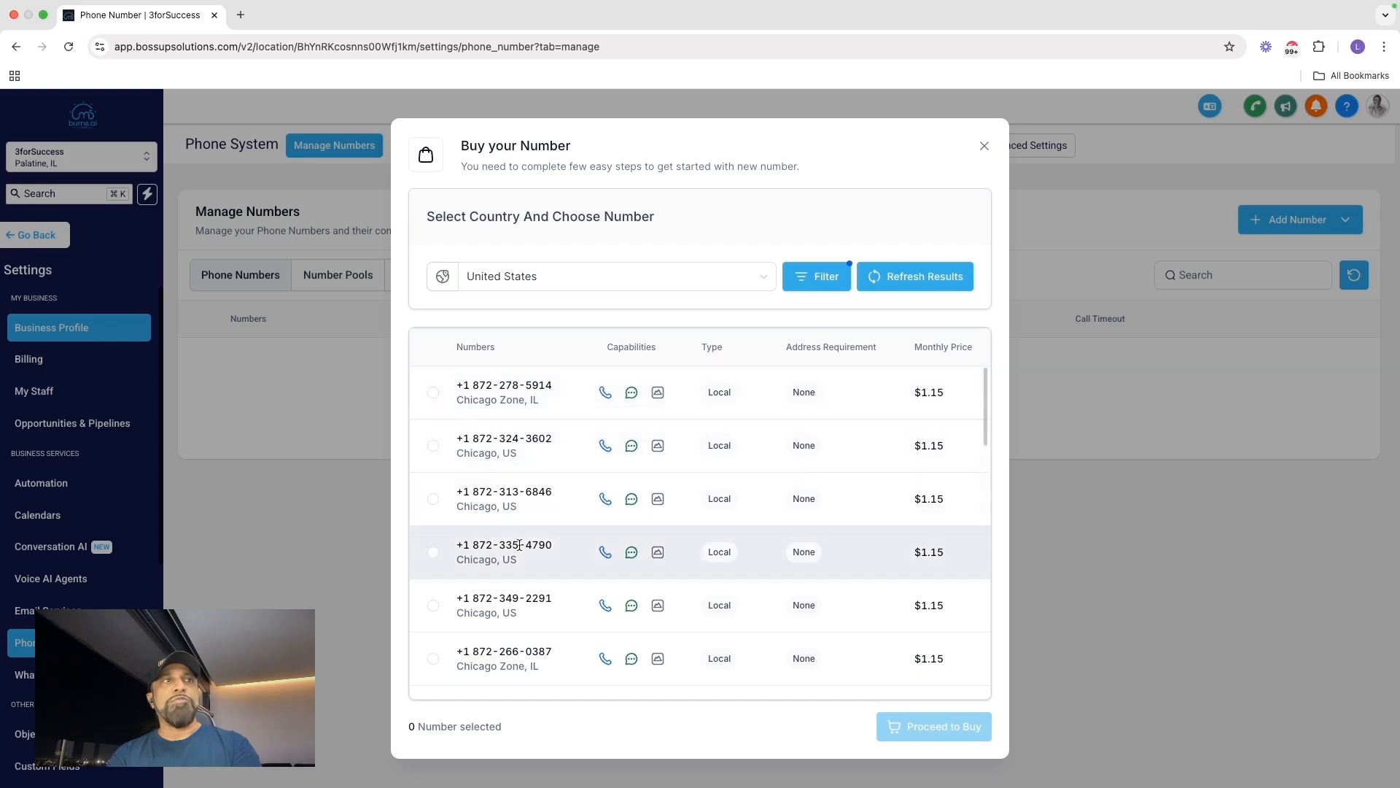
Select the fourth listed 872 number, a local Chicago one, and buy it
scroll(497, 531, "down", 3)
left_click(433, 461)
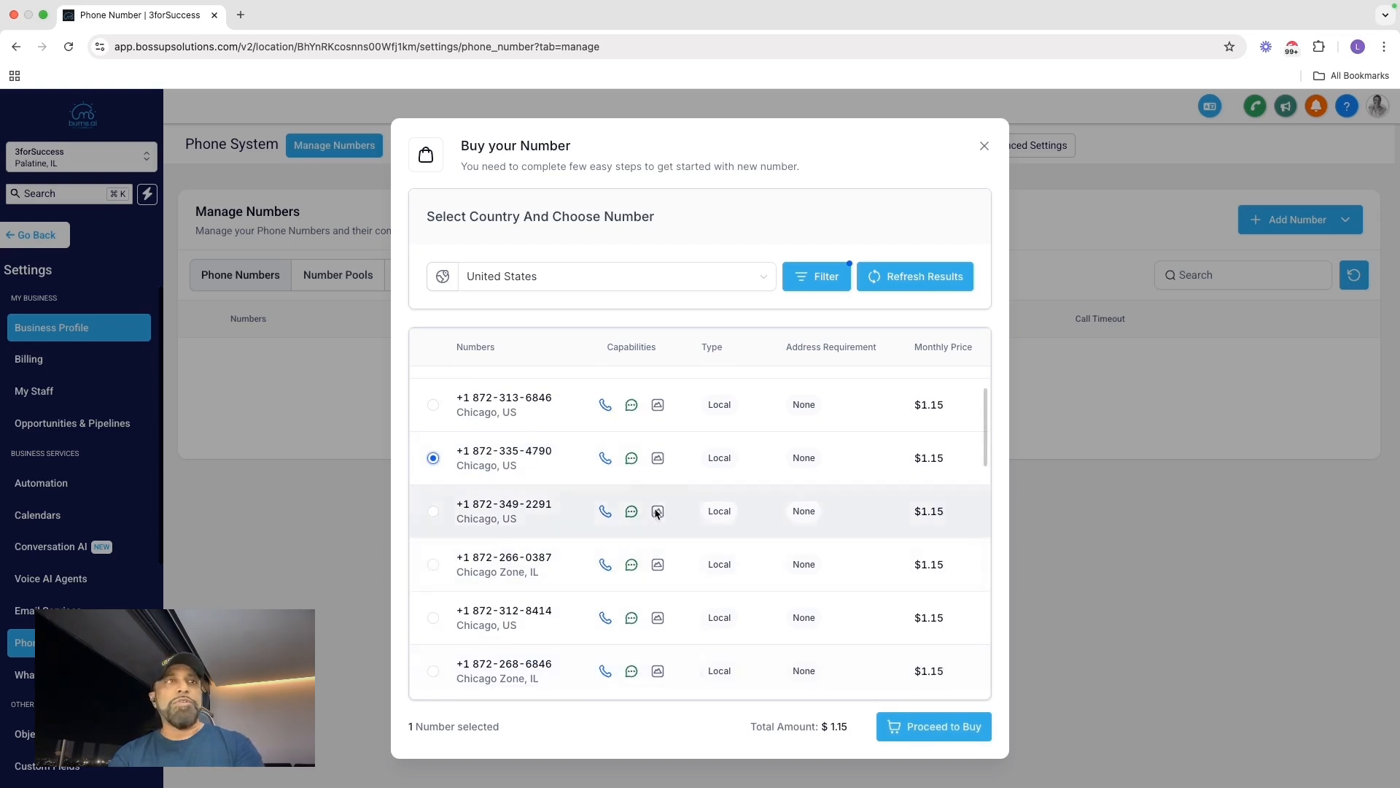
scroll(655, 482, "up", 1)
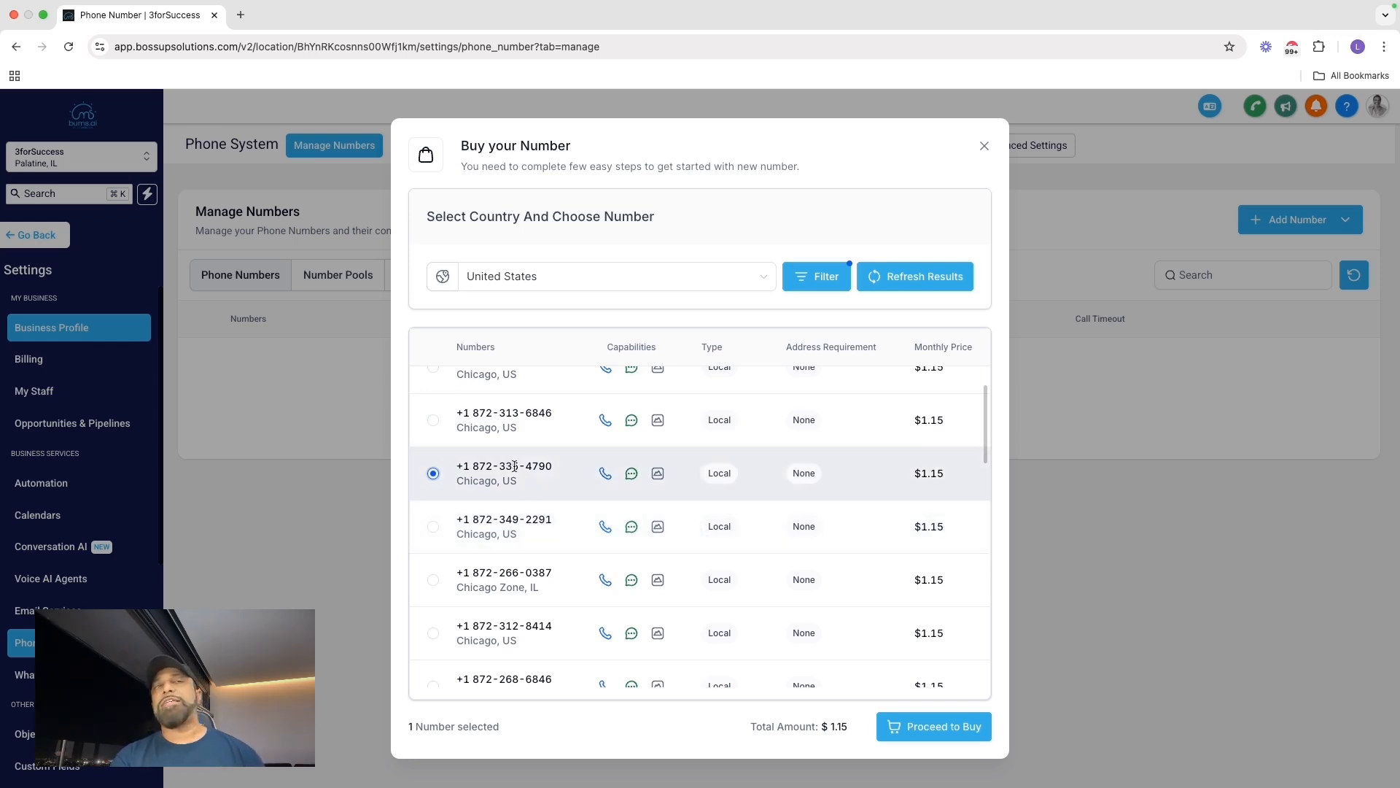
left_click(952, 727)
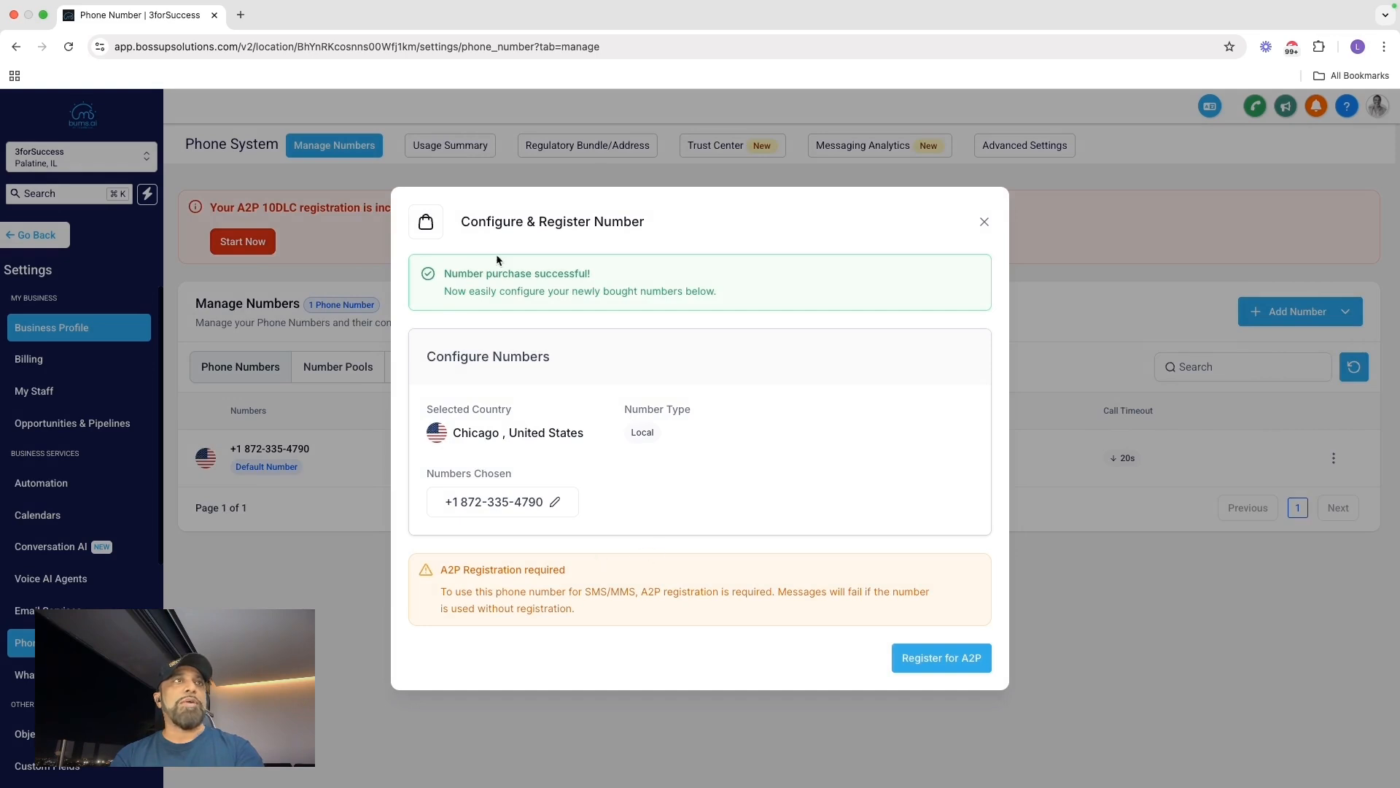
Review the A2P Messaging overview for the purchased number in the Trust Center and return to the managed numbers
left_click(964, 668)
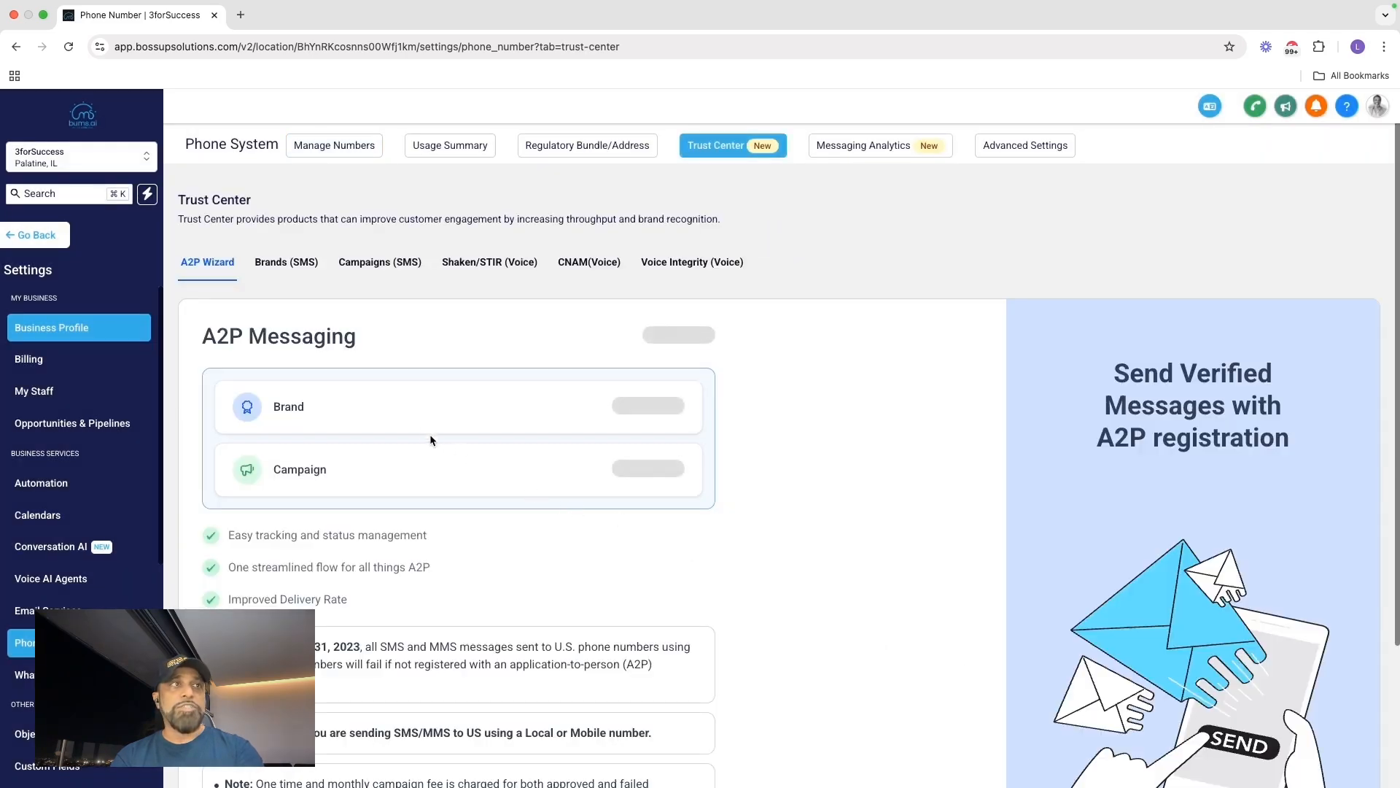
scroll(421, 432, "down", 3)
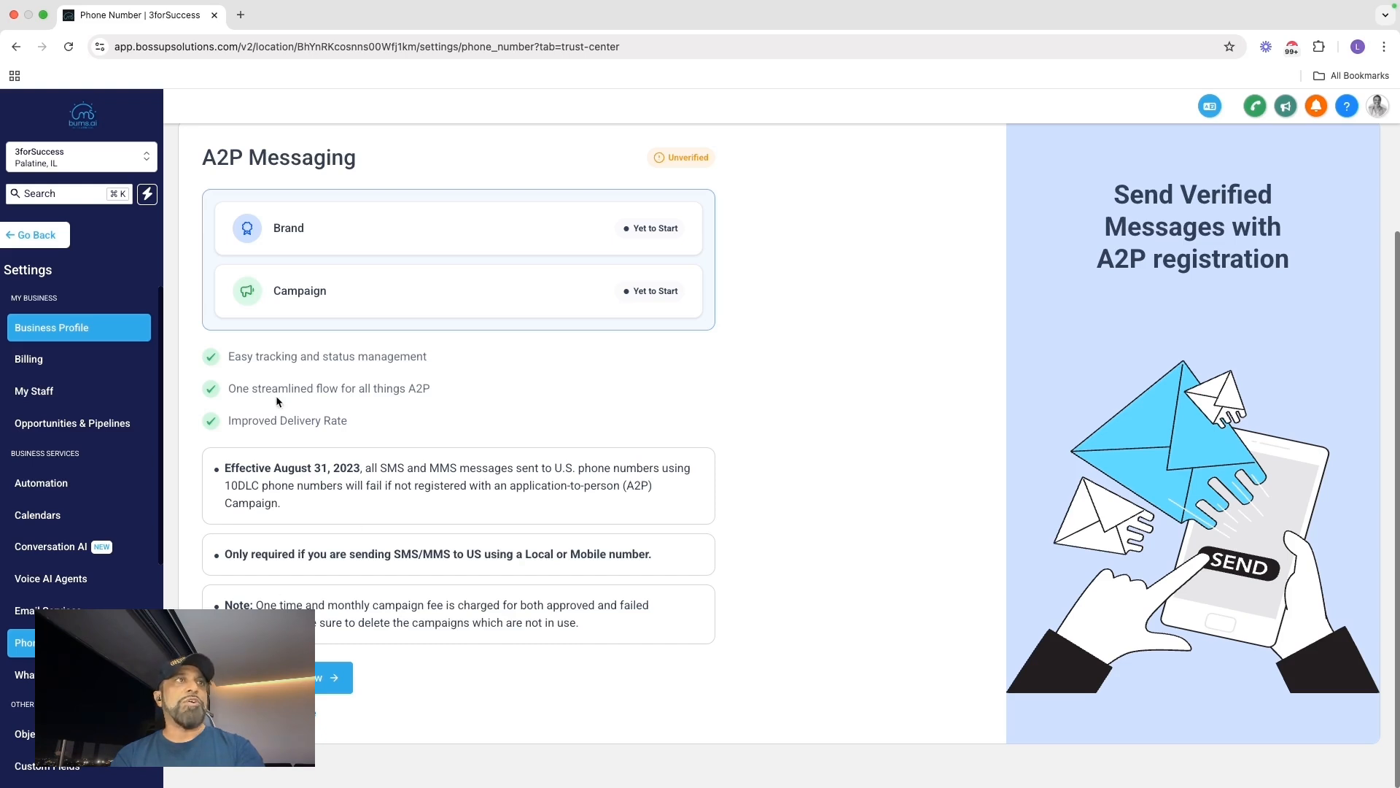
scroll(280, 402, "up", 3)
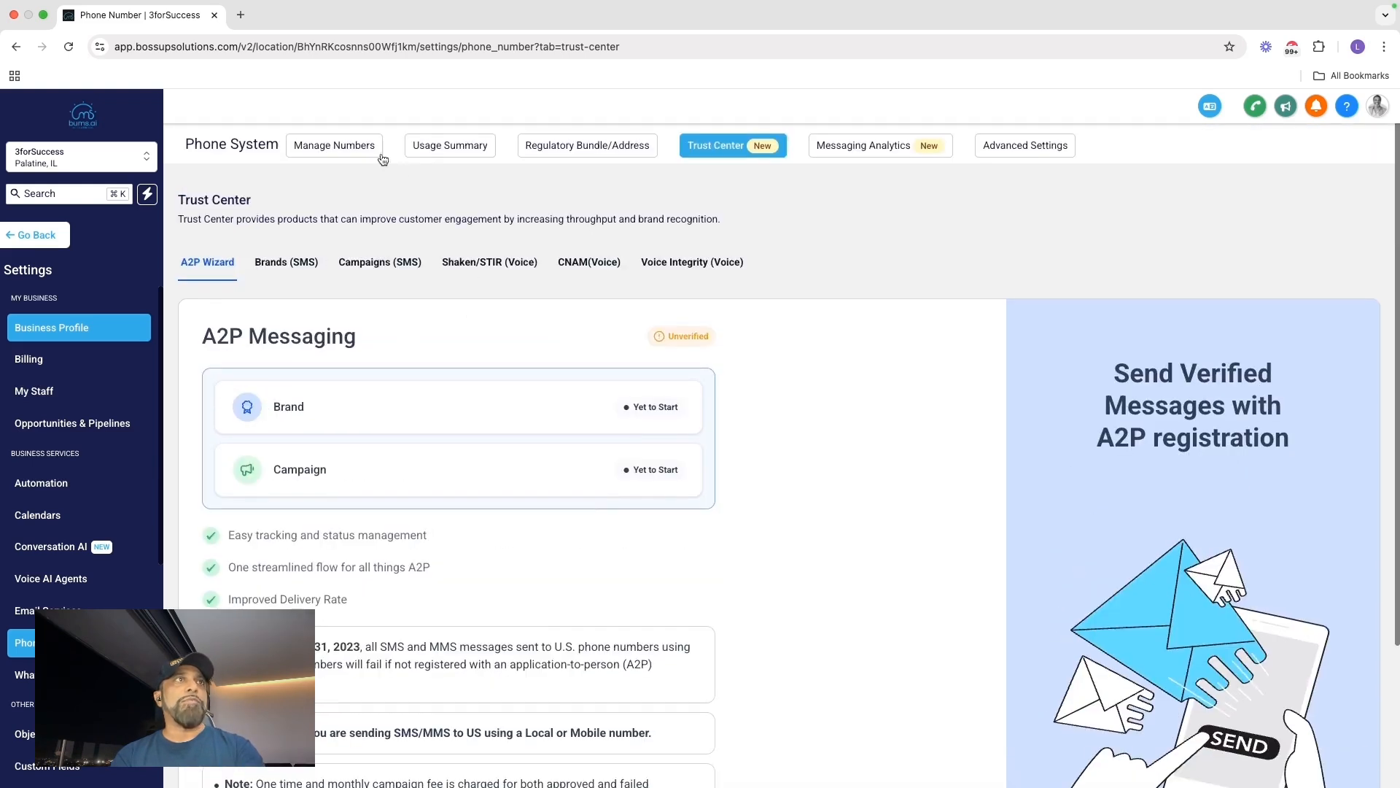
left_click(345, 152)
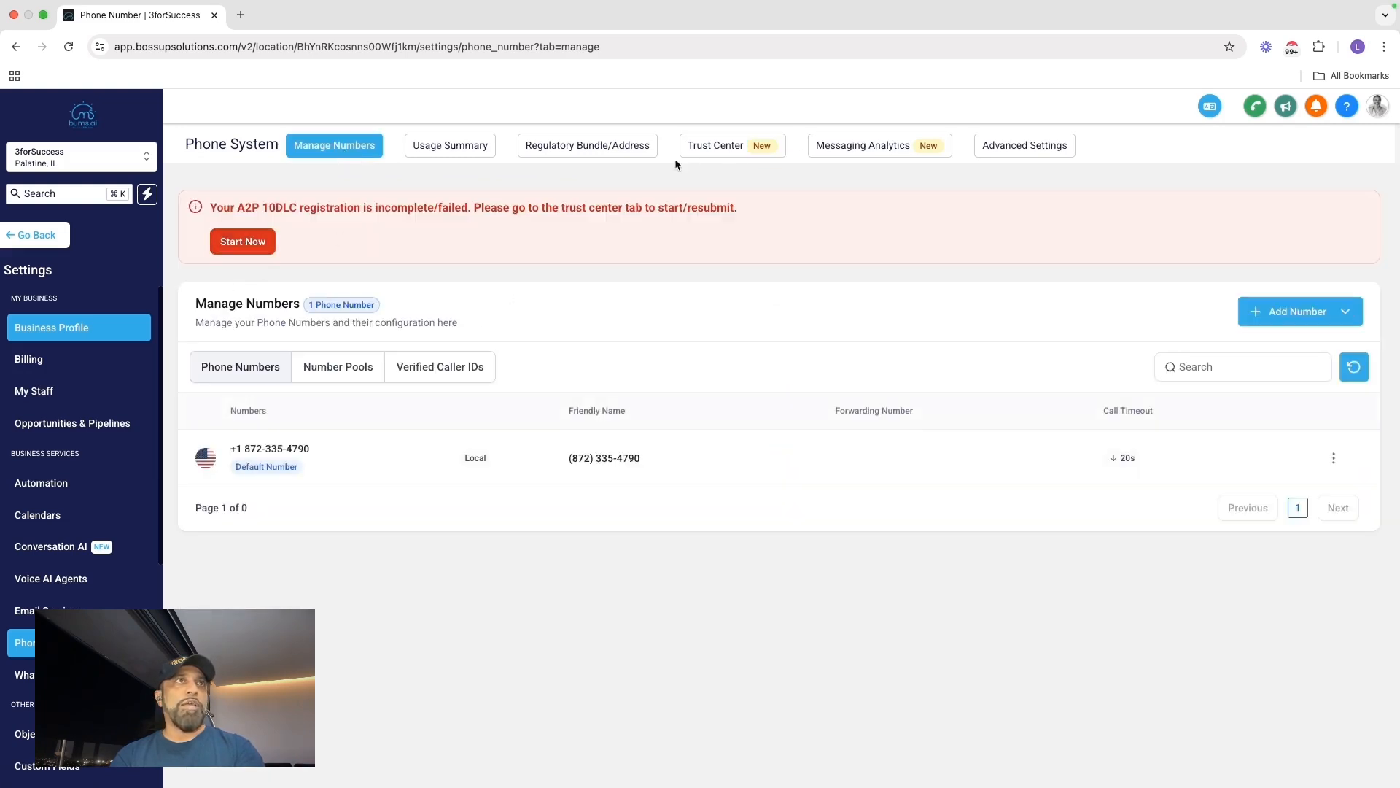
Start the A2P registration and declare the business entity as located in the US and/or Canada
left_click(248, 241)
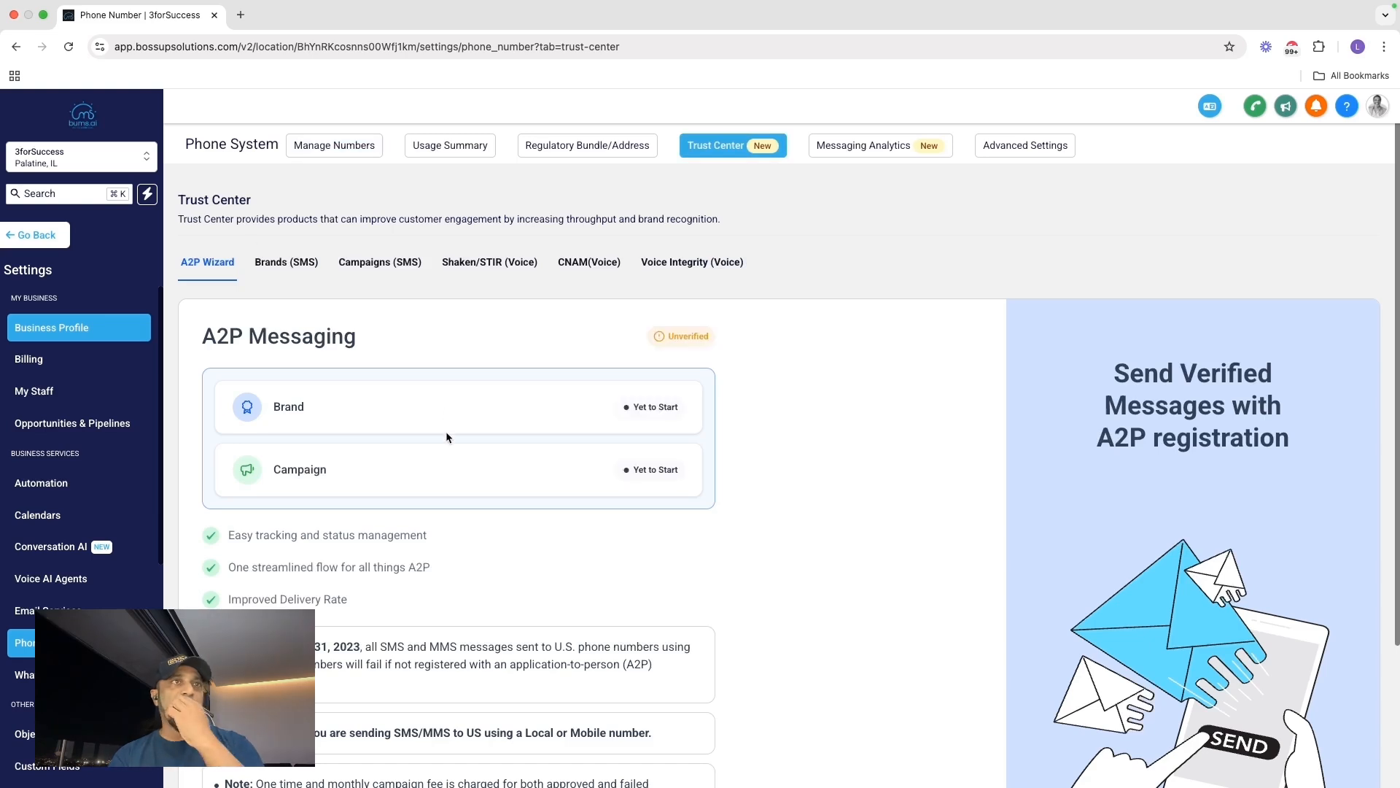
scroll(447, 436, "down", 3)
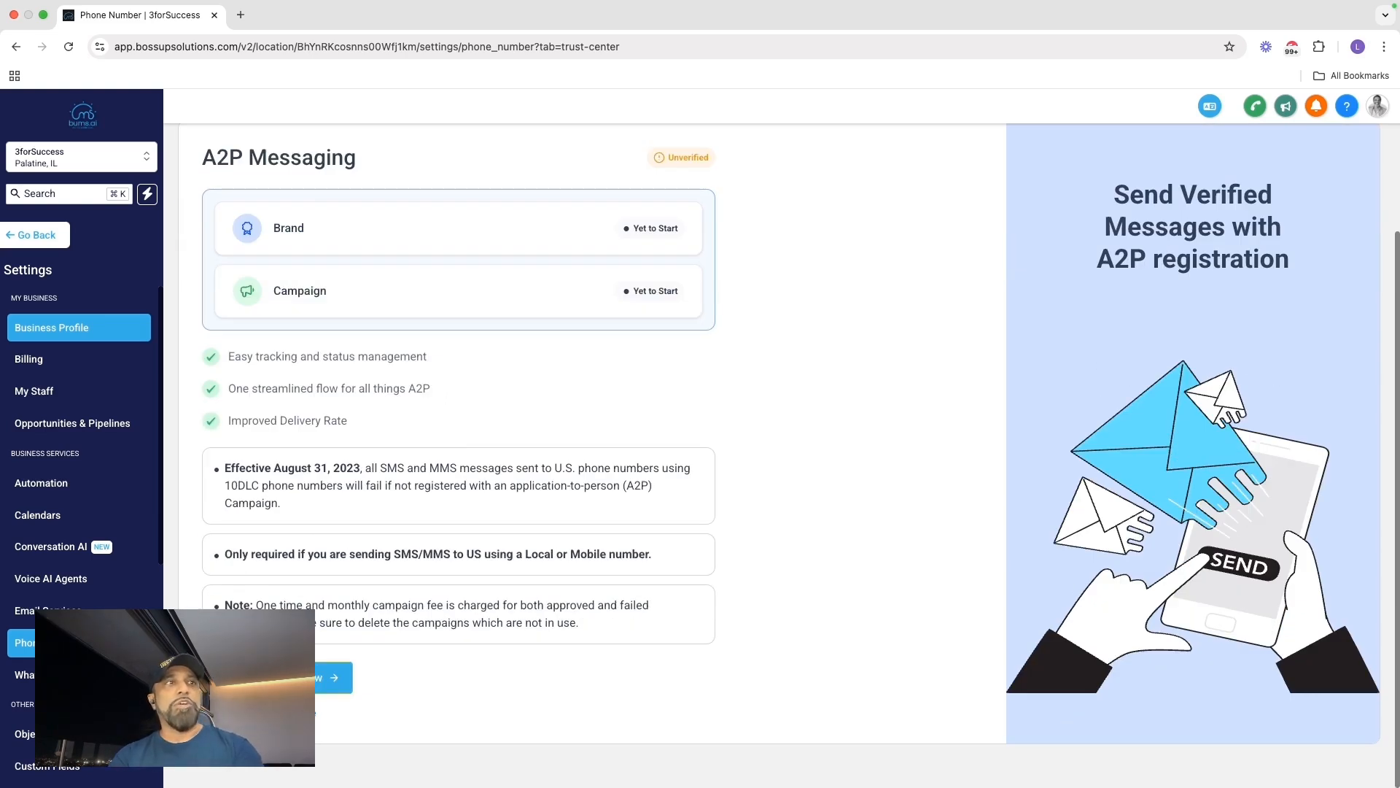
left_click(337, 678)
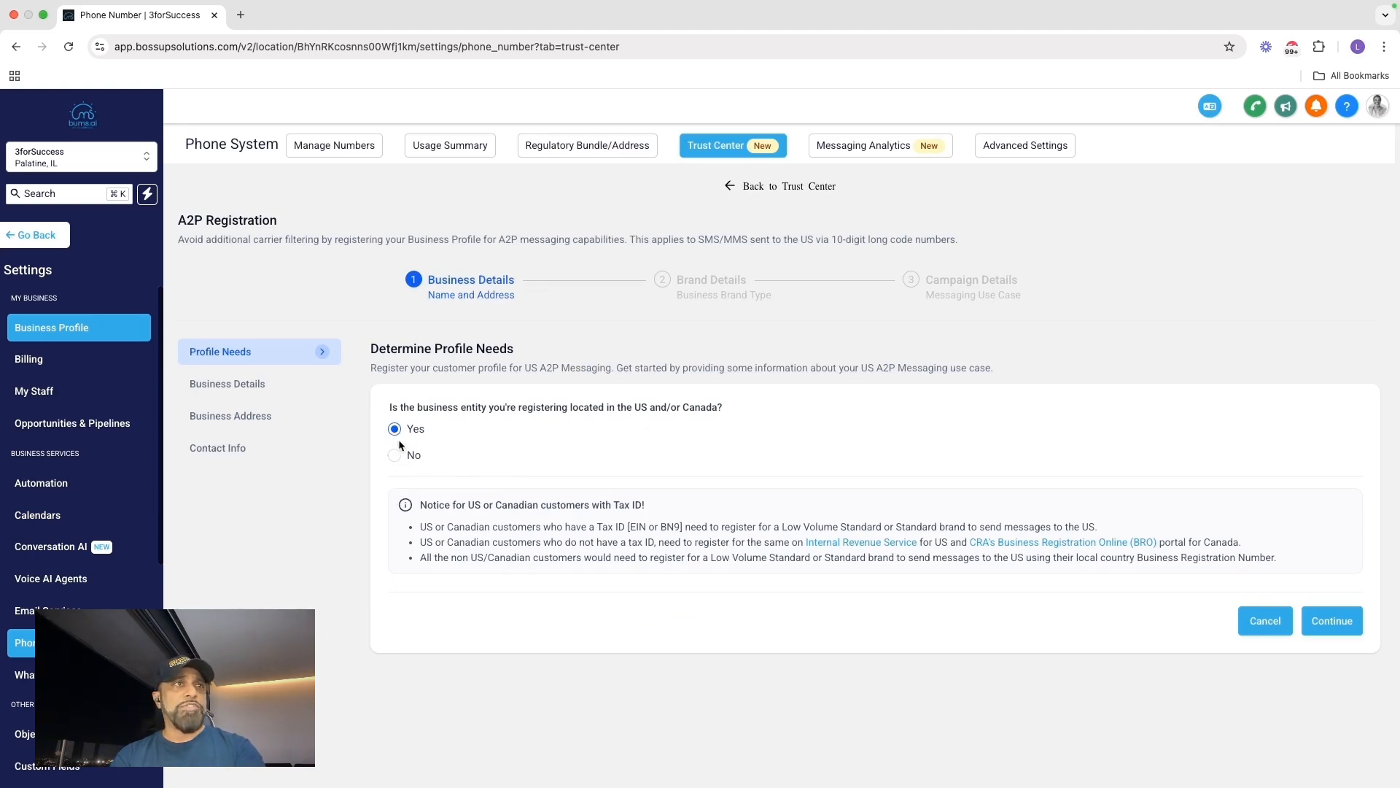
left_click(1331, 621)
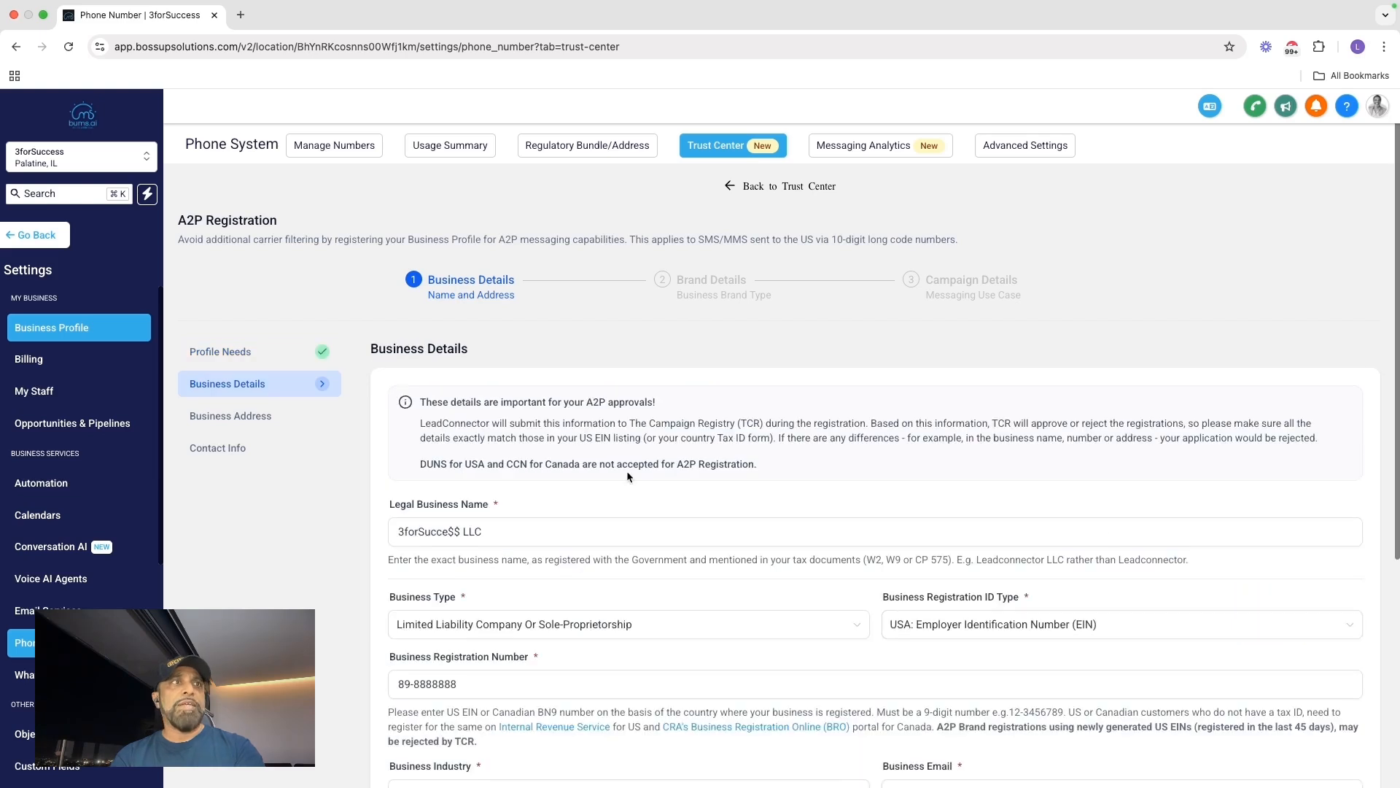
Review the prefilled legal business name and registration number, and accept the business details, business address and authorized representative's contact info
scroll(628, 470, "down", 4)
left_click(494, 257)
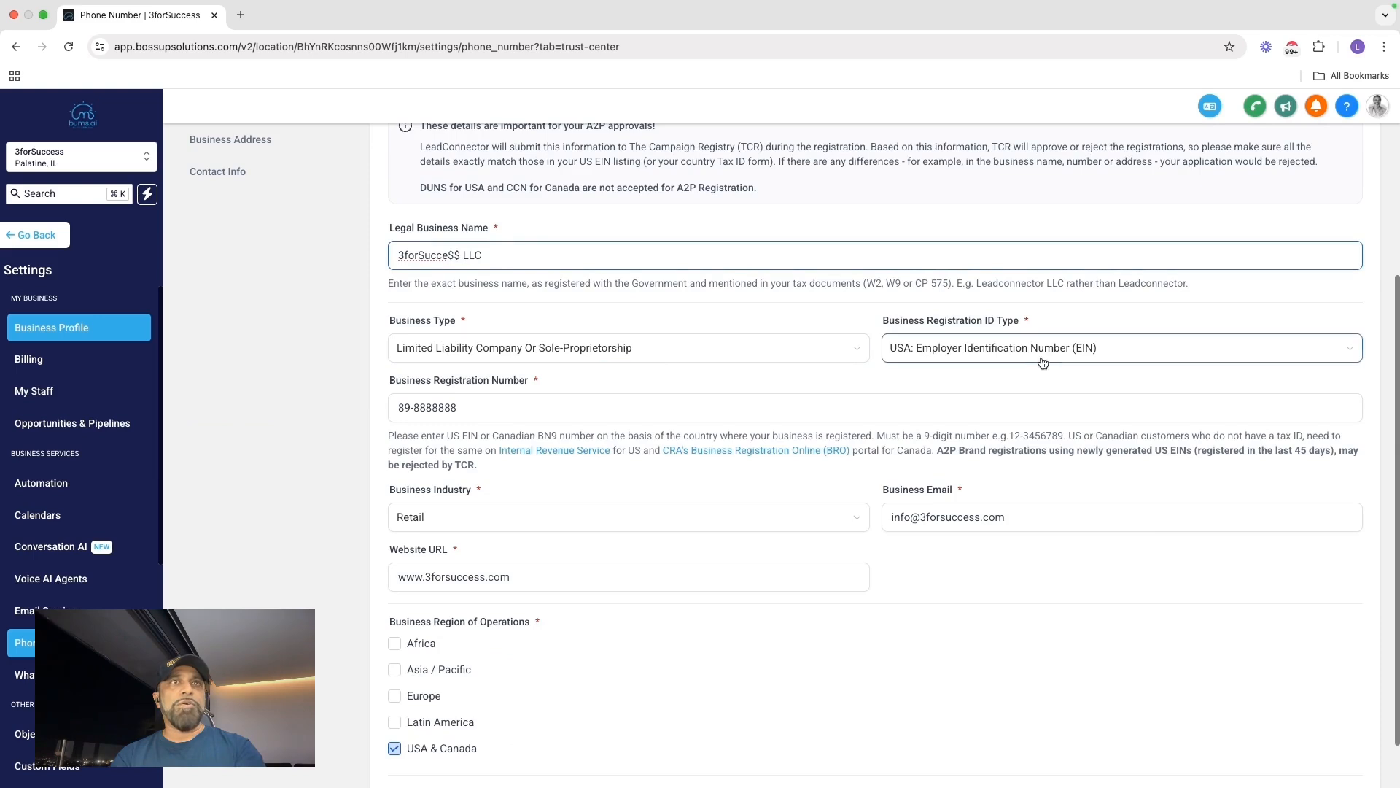
left_click(623, 407)
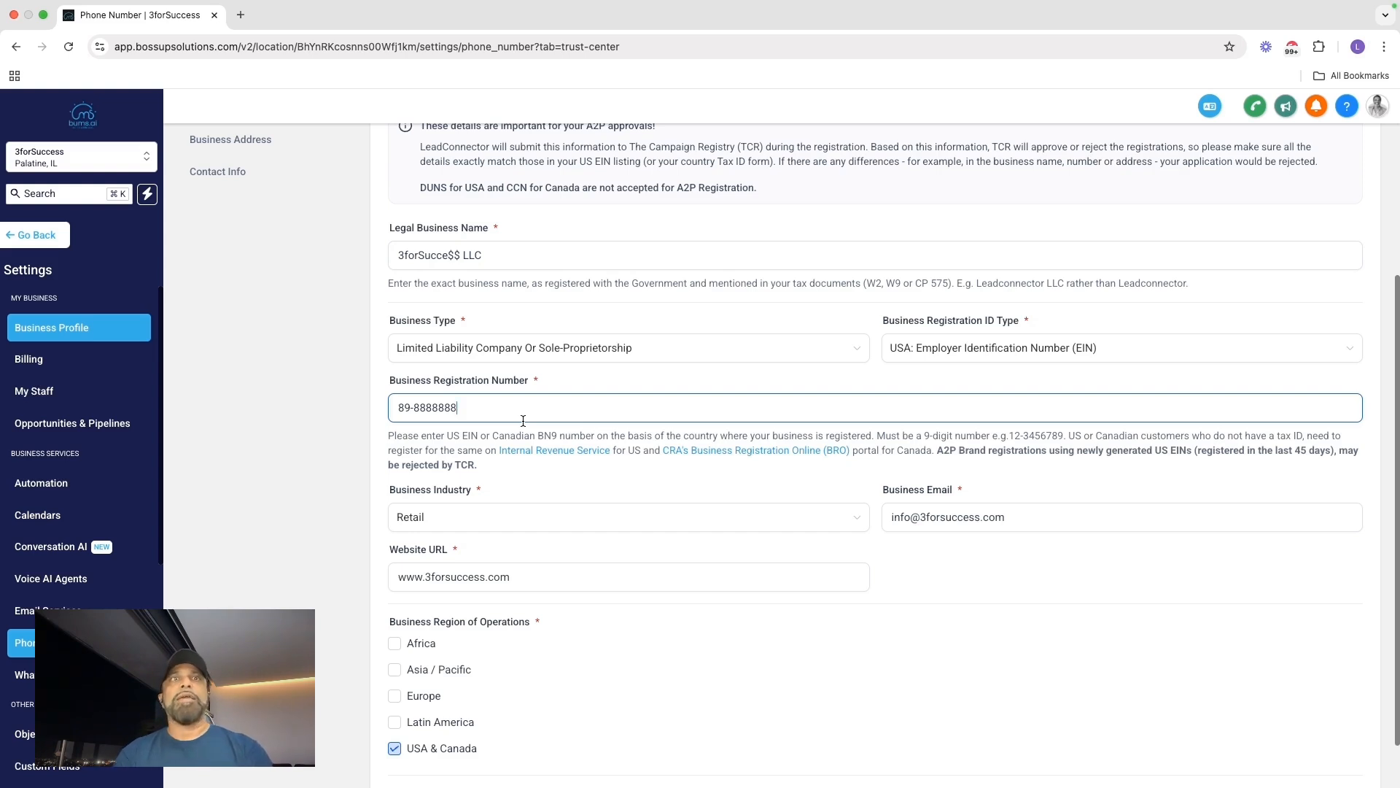
scroll(523, 421, "down", 2)
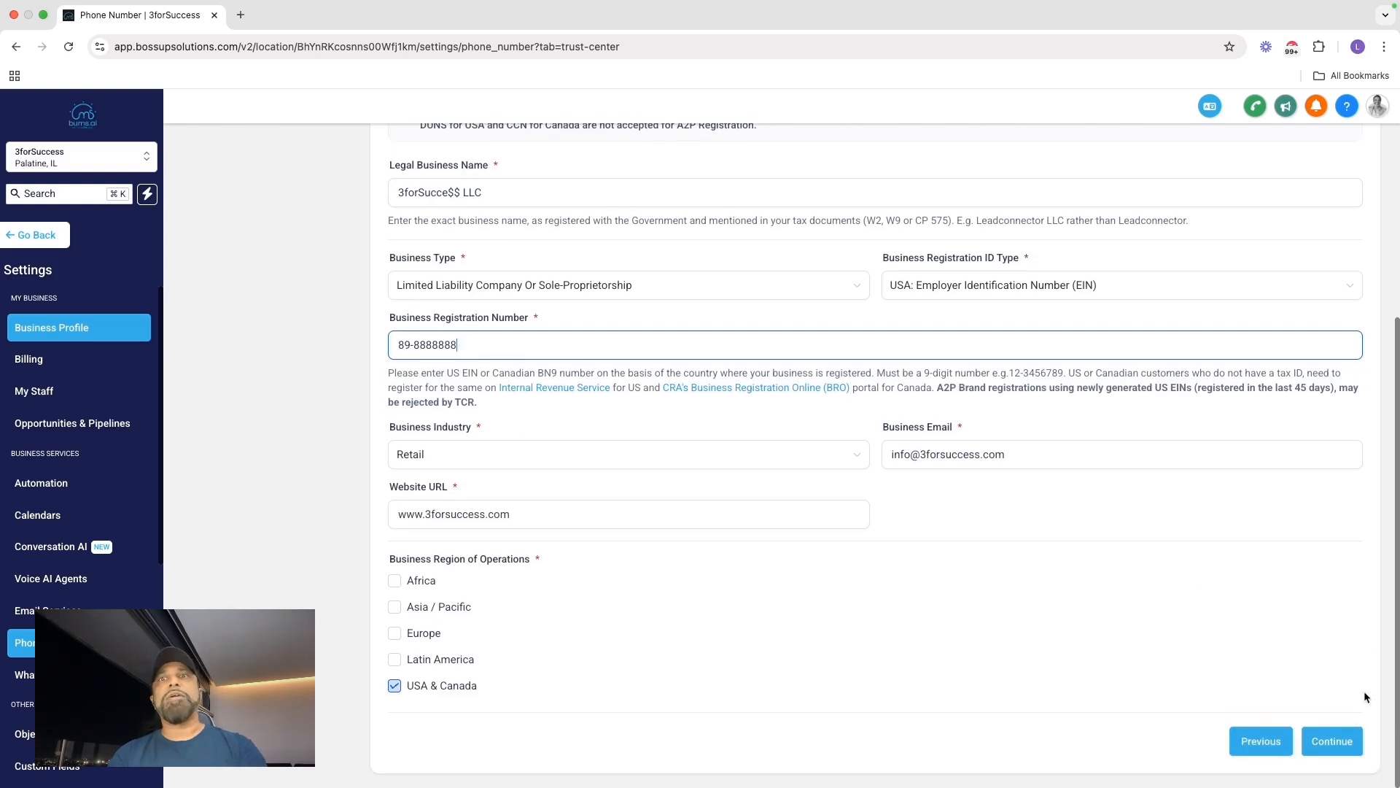
left_click(1335, 742)
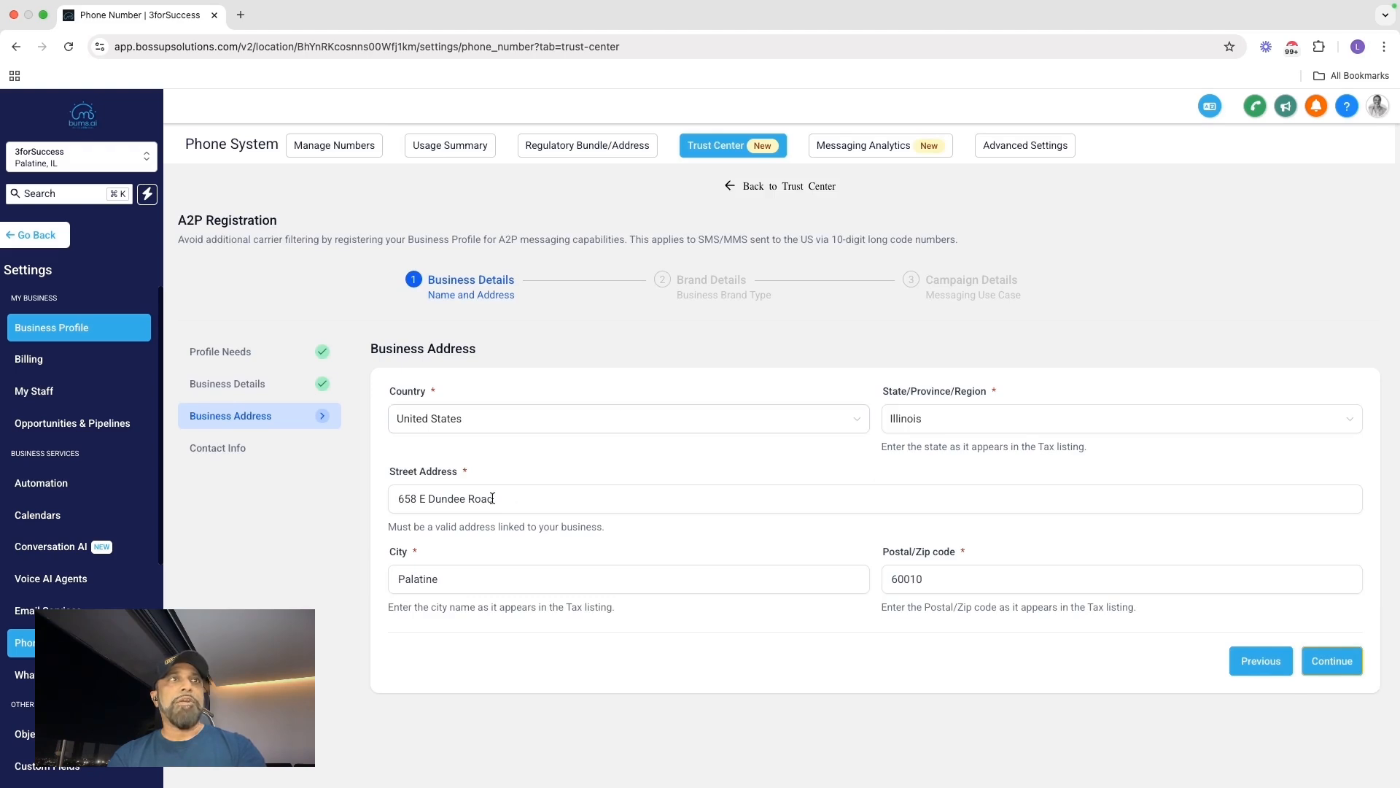
left_click(1333, 660)
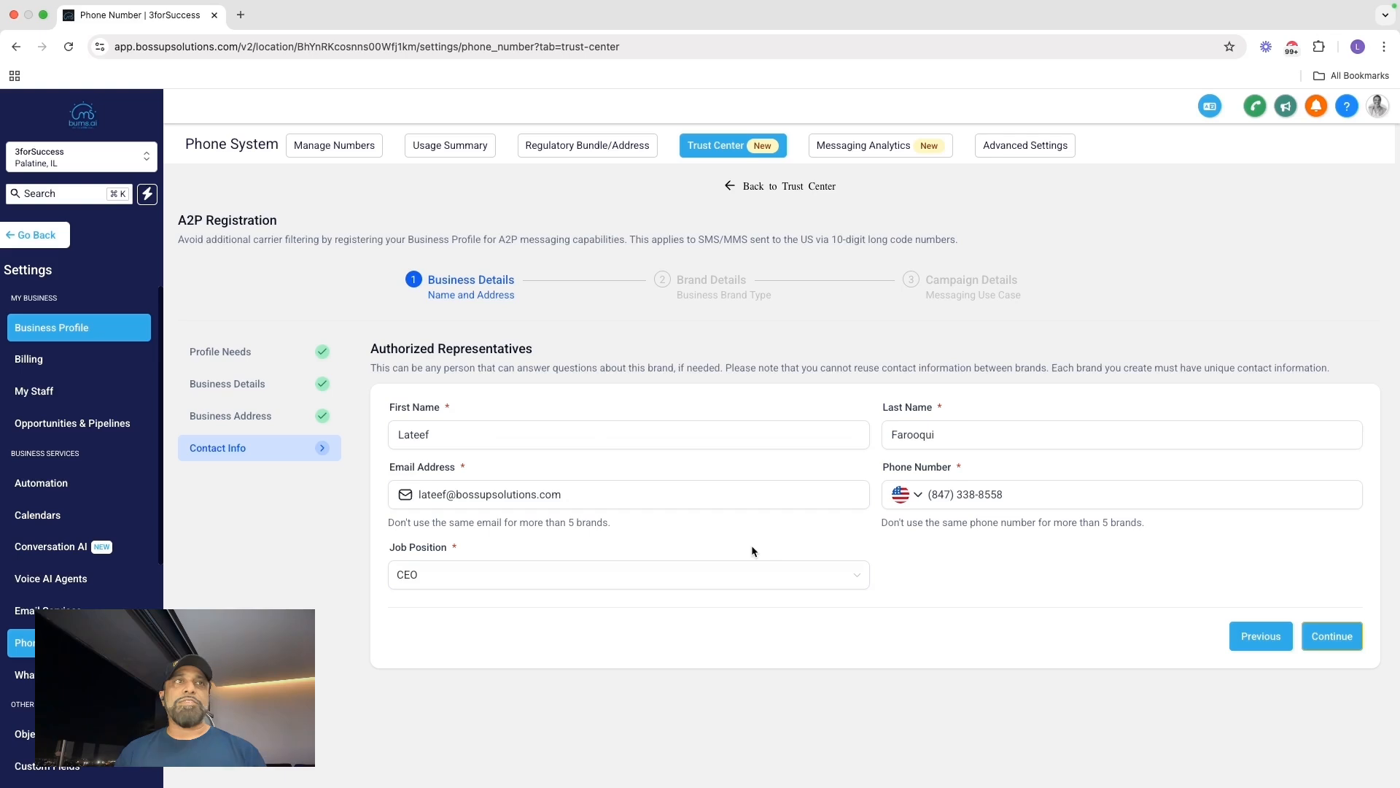
left_click(1334, 637)
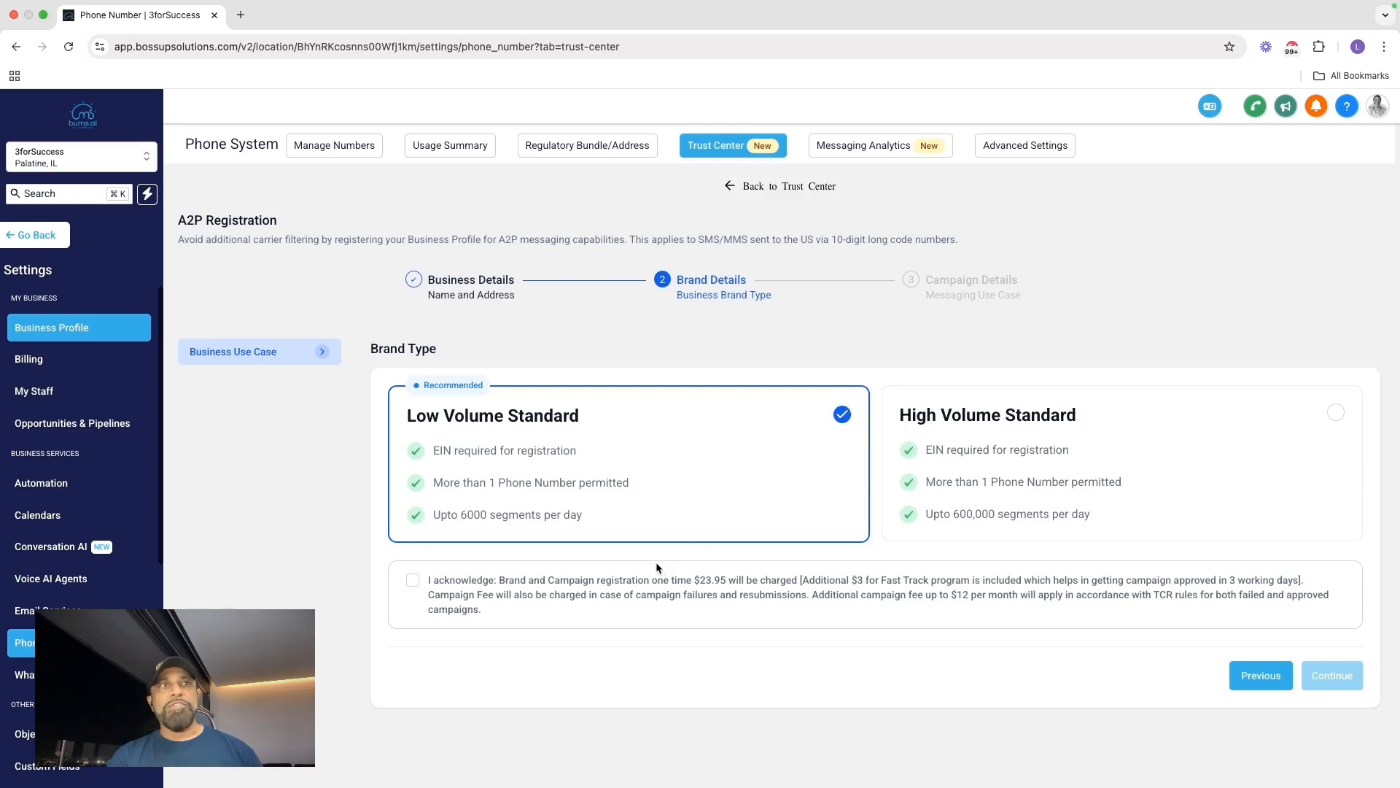
Acknowledge the brand and campaign registration fees for the Low Volume Standard brand type and proceed to the campaign details
left_click(412, 582)
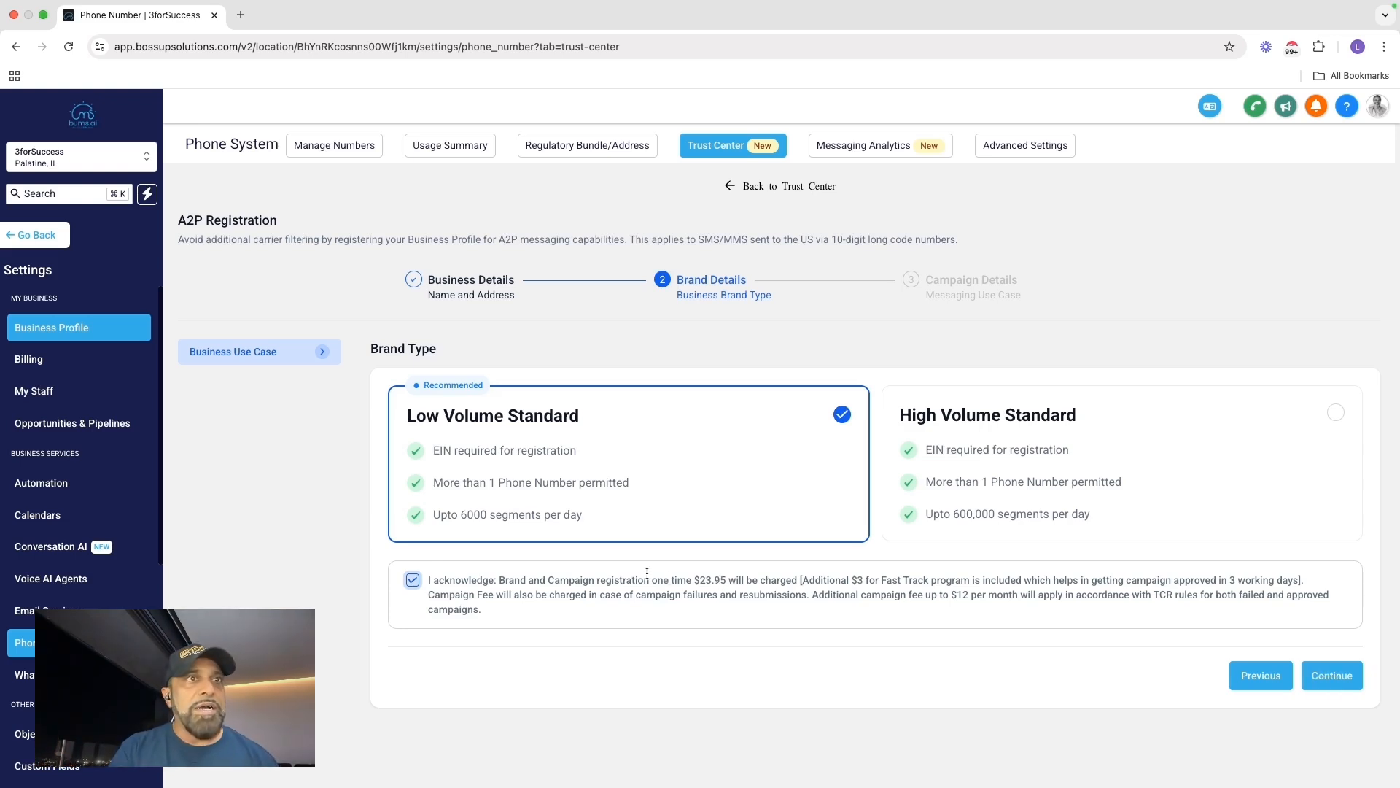
left_click_drag(668, 580, 764, 578)
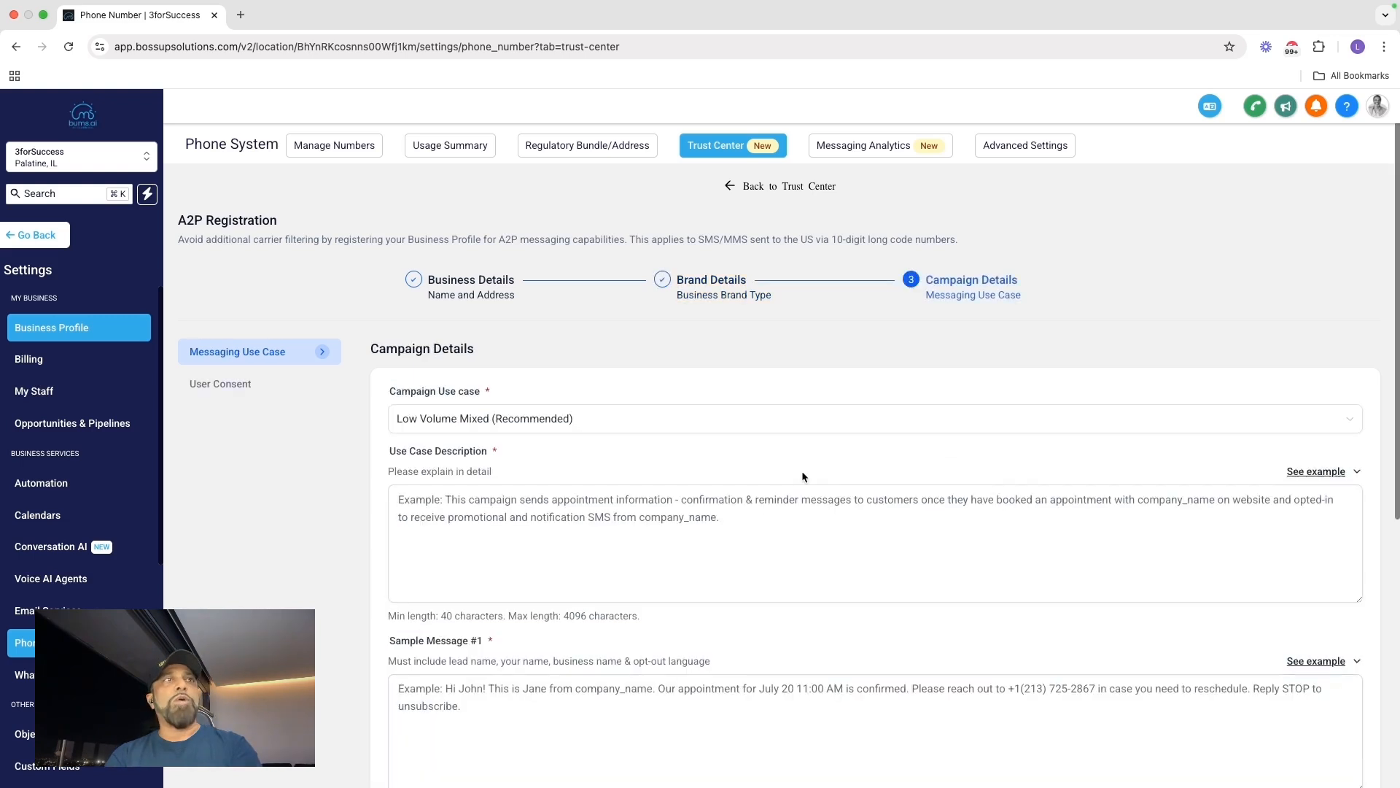
Choose Low Volume Mixed (Recommended) as the campaign use case
scroll(802, 474, "down", 3)
left_click(567, 242)
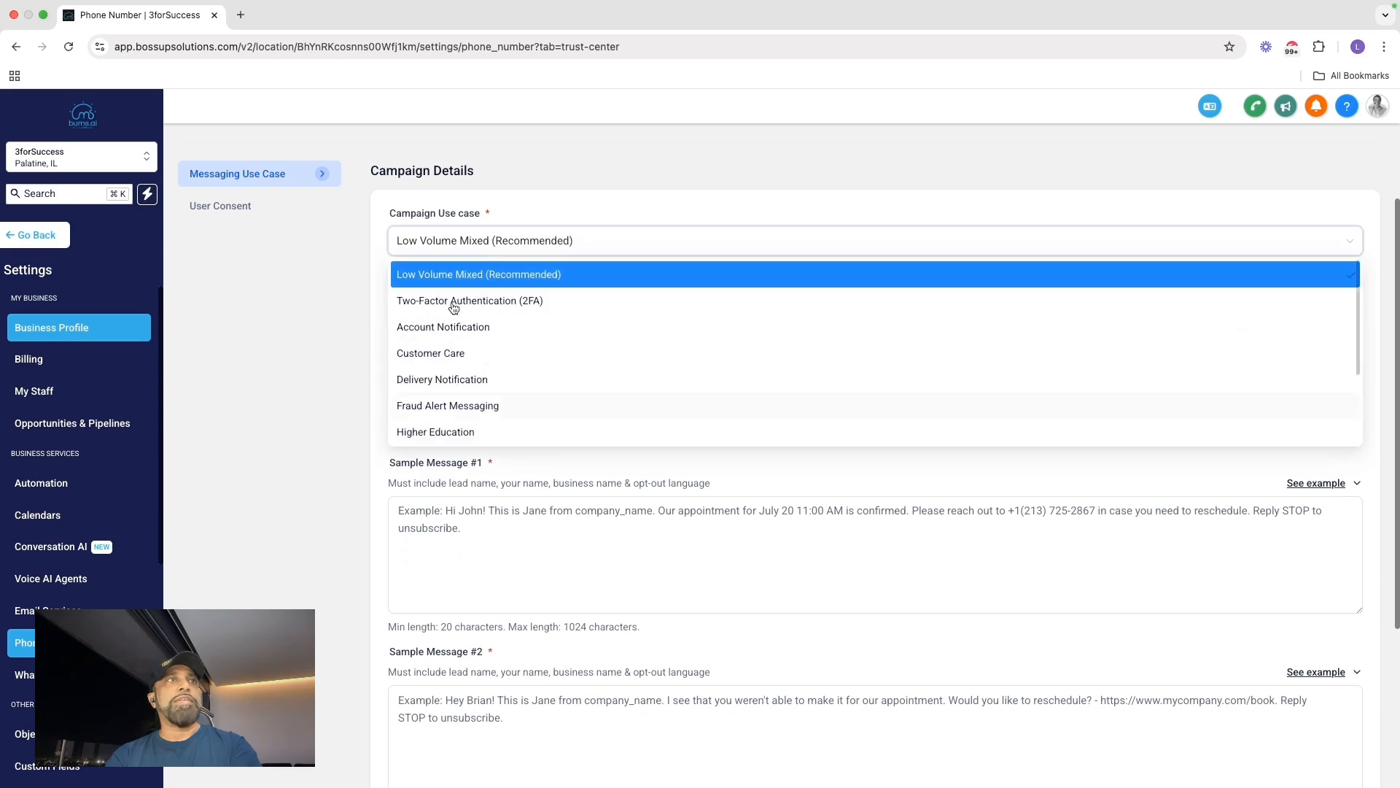
left_click(336, 290)
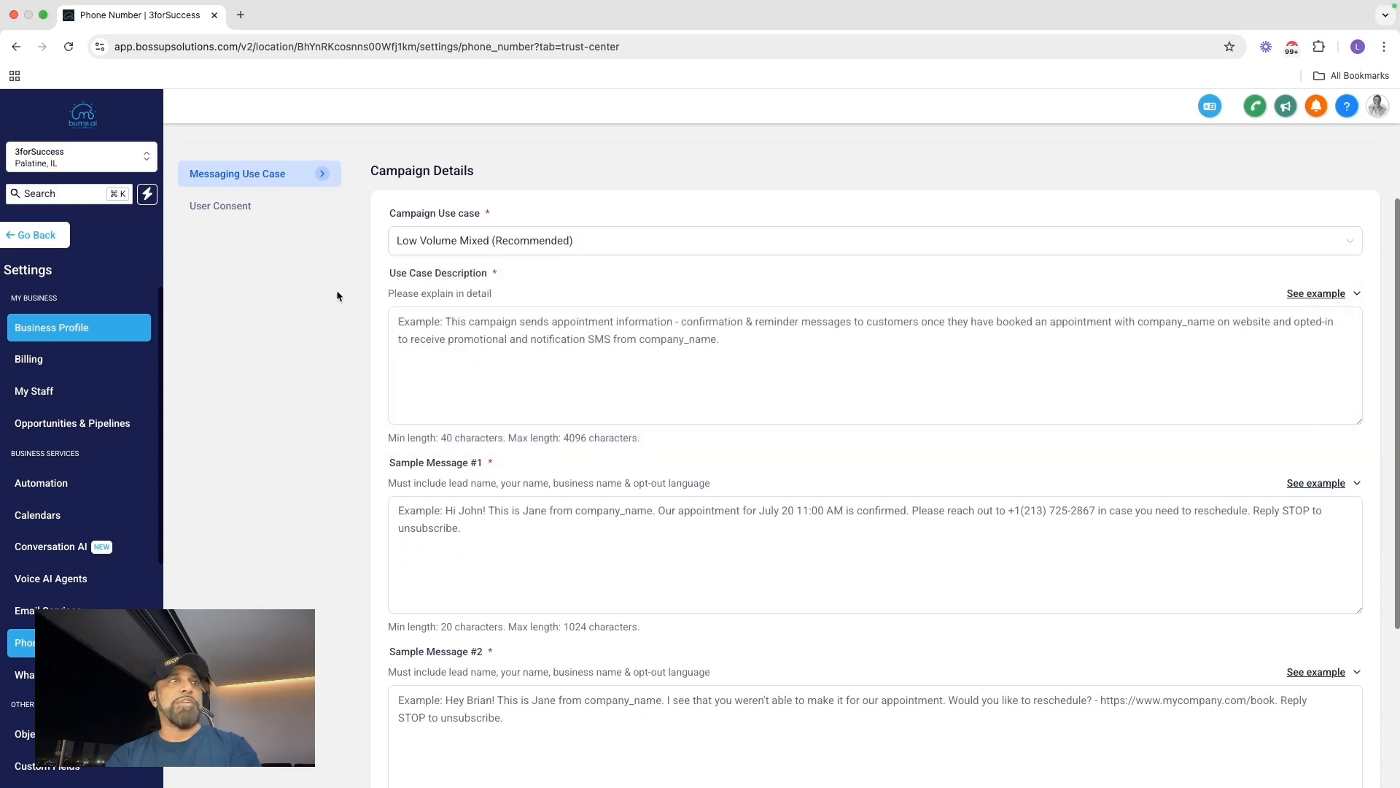
left_click(598, 243)
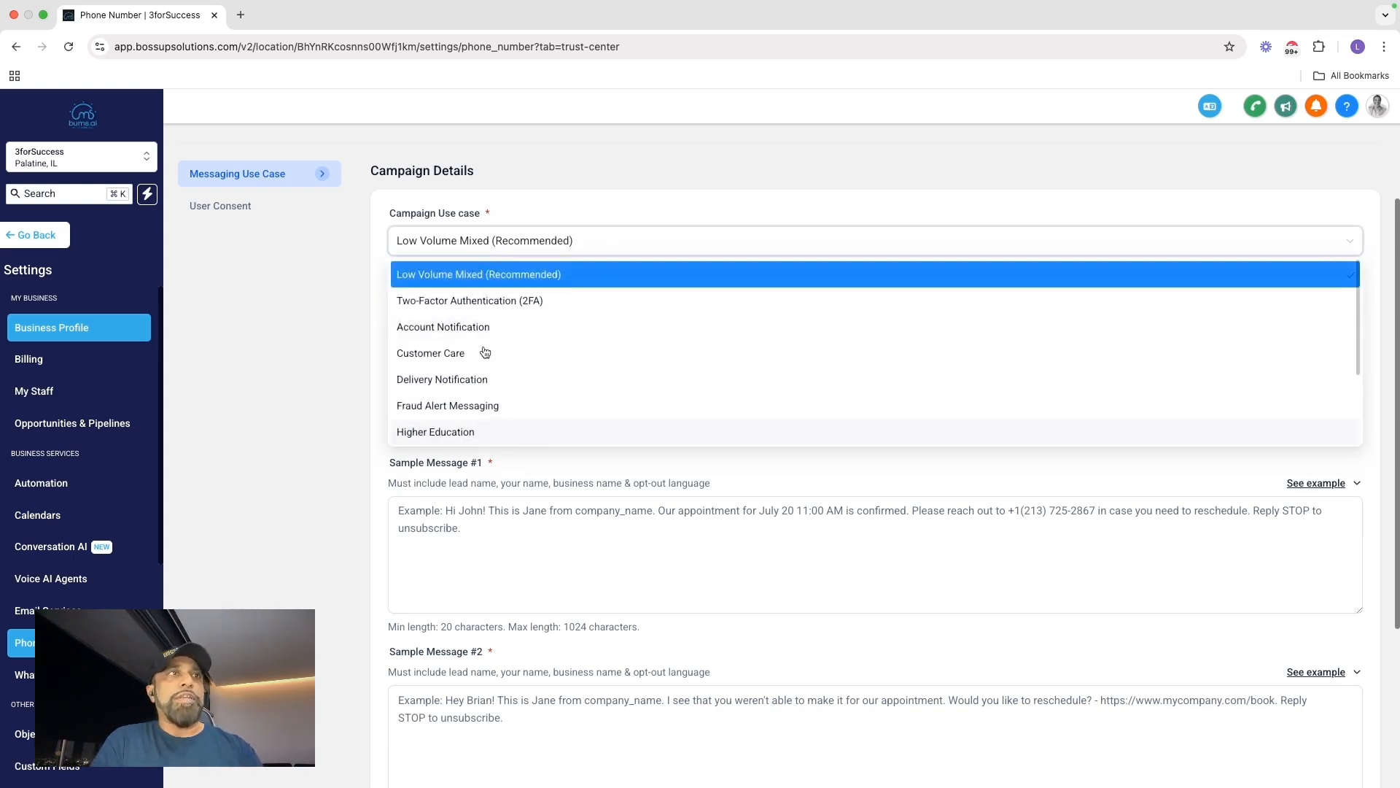
left_click(471, 274)
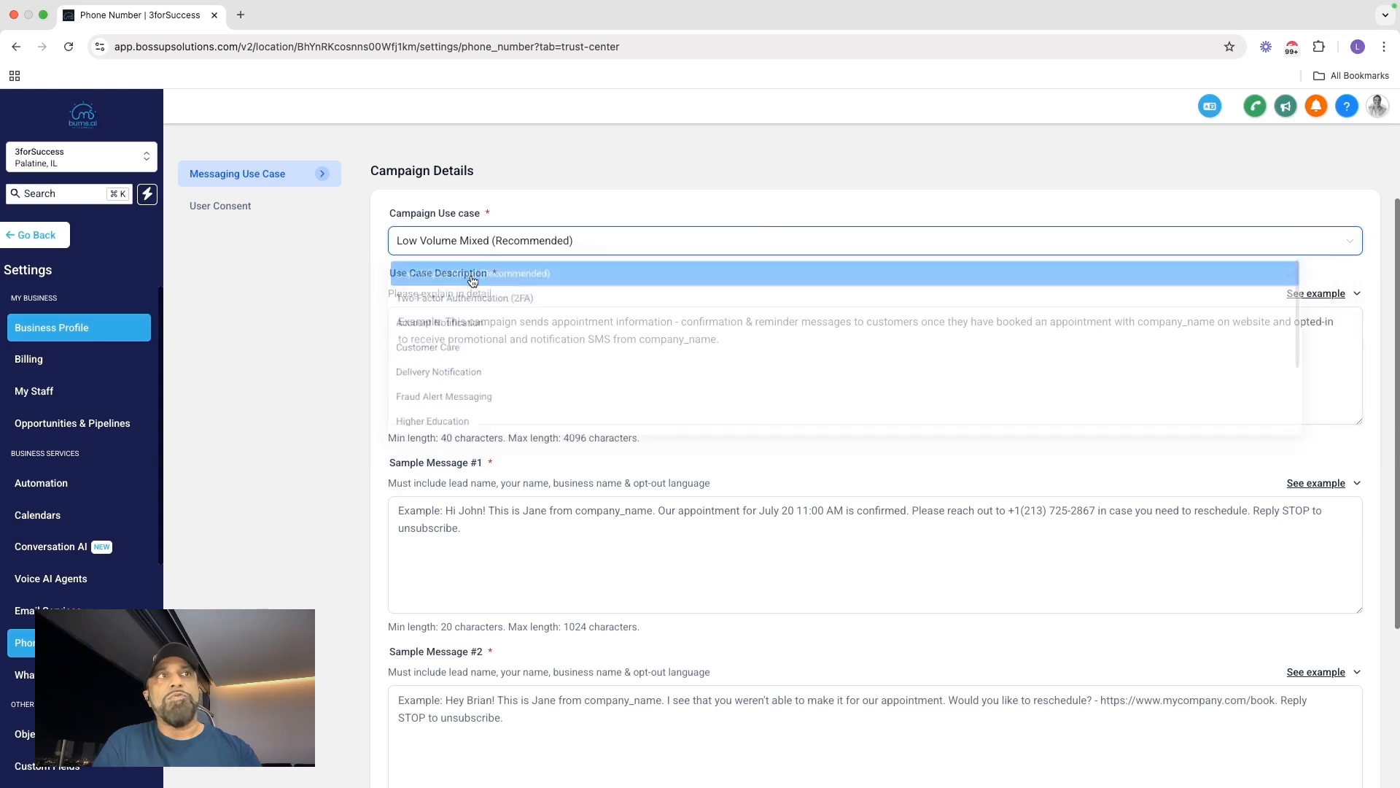
Fill the use case description with the example about reaching customers who signed up for the updates via SMS
left_click(1316, 294)
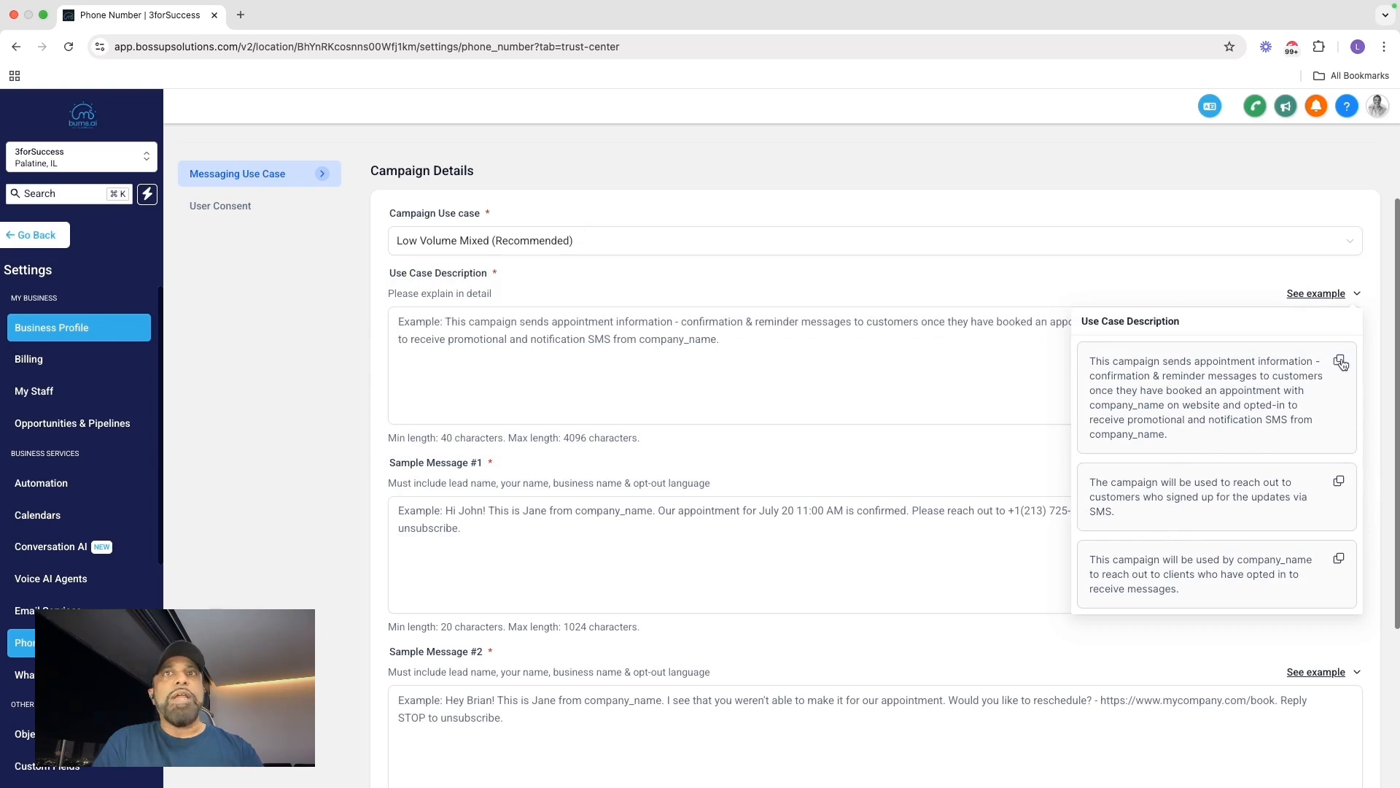
left_click(1339, 481)
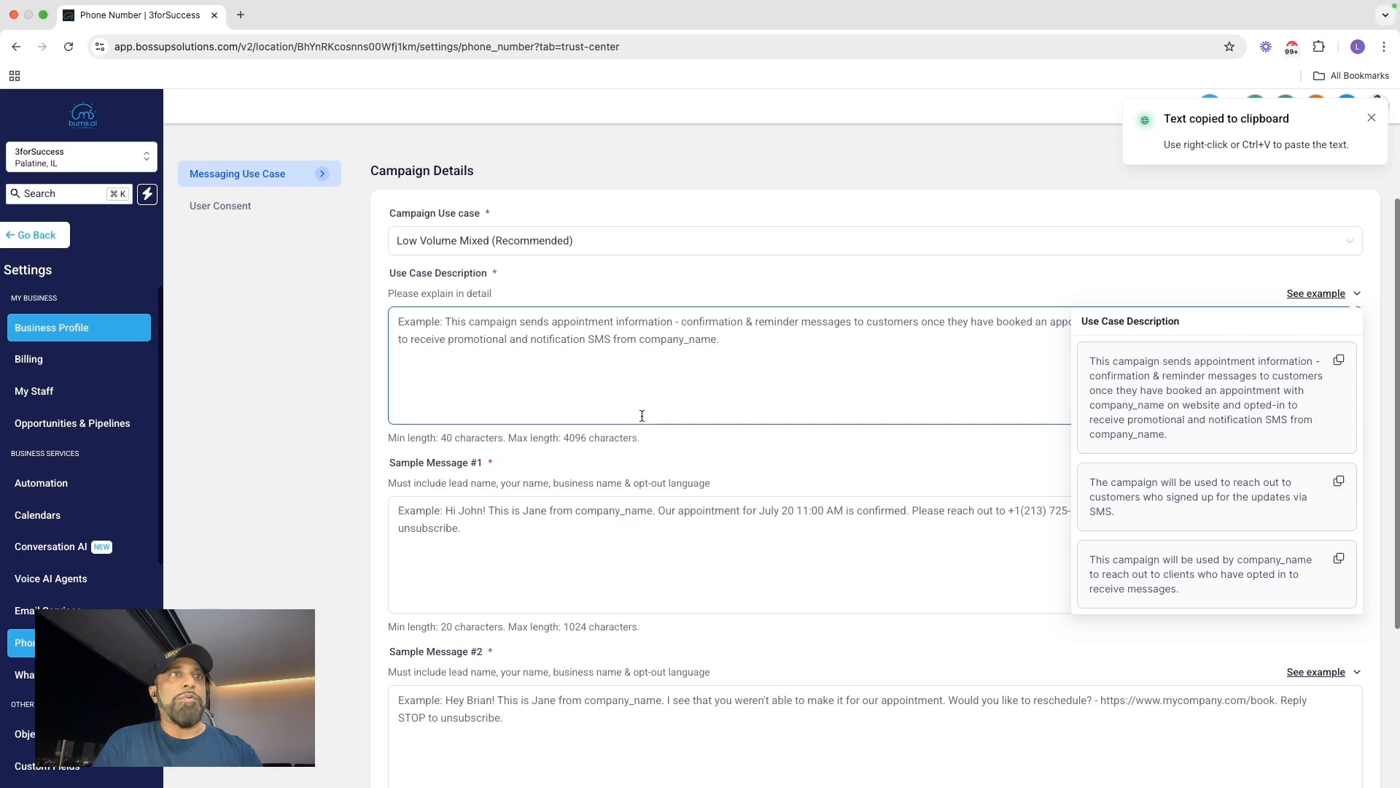
left_click(582, 356)
key("super+v")
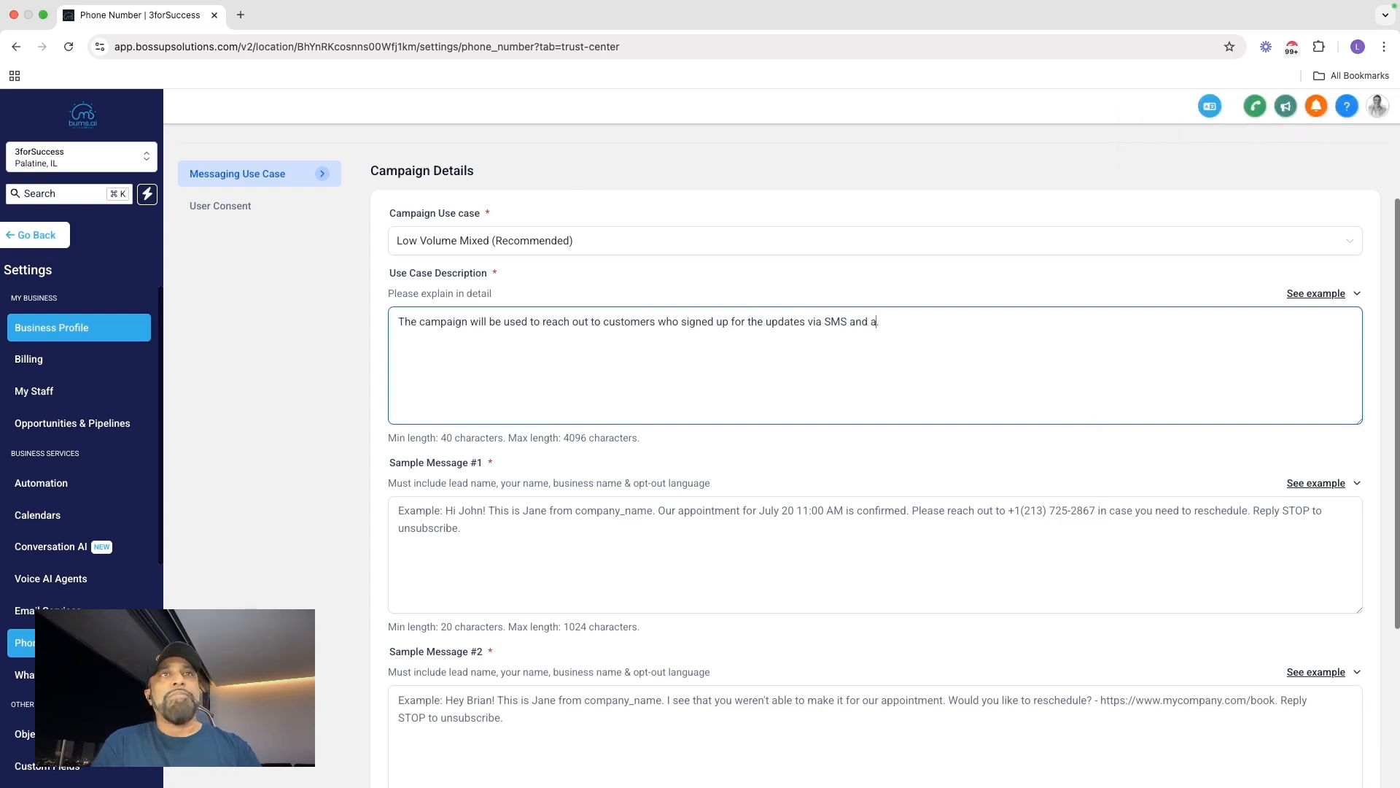
Extend the use case description with "and are customers with ongoing projects that have also opted in."
type("cusotmers")
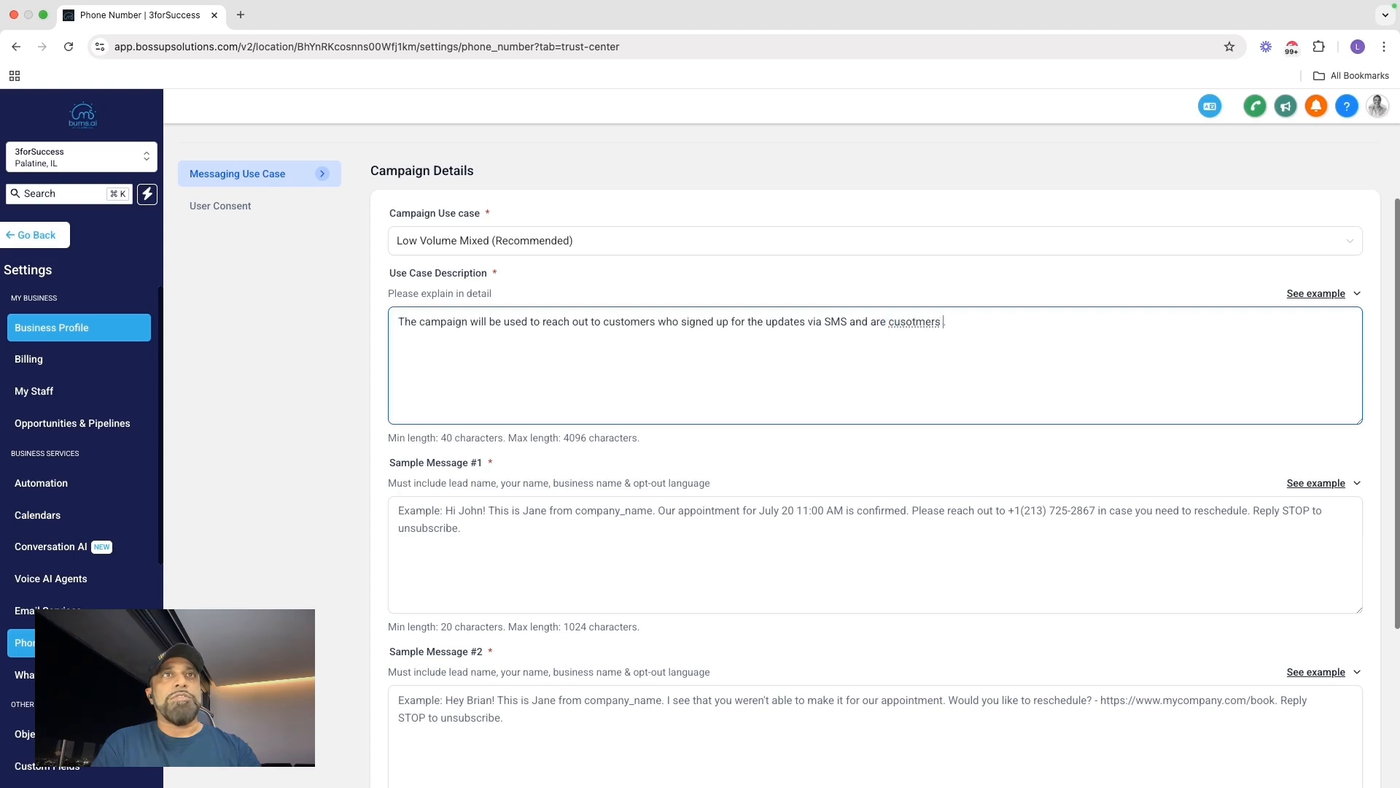
key("BackSpace")
key("BackSpace")
key("BackSpace")
key("BackSpace")
key("BackSpace")
key("BackSpace")
key("BackSpace")
type("tomers with ongoing")
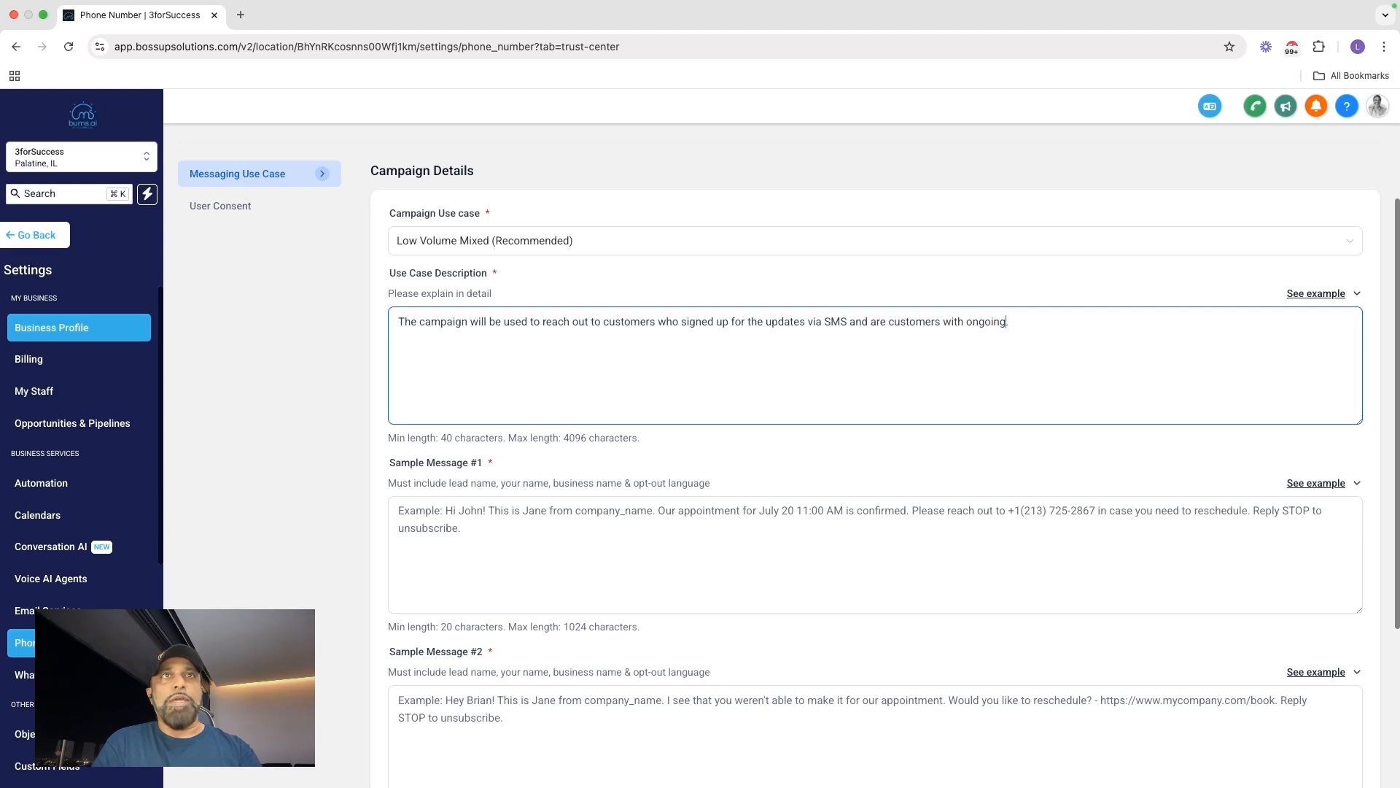
type(" projects that have also opted")
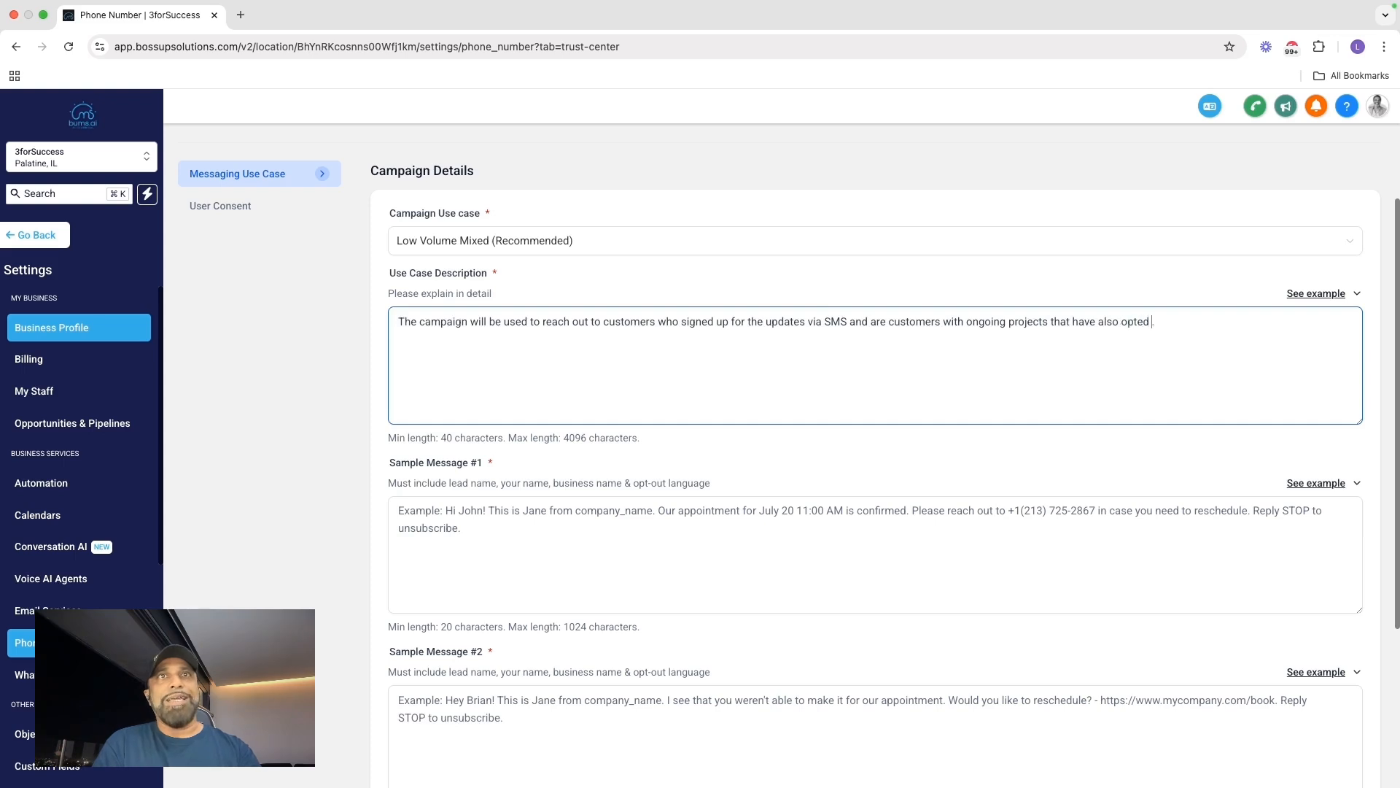
Fill Sample Message #1 with the example about following up on yesterday's meeting, including "Reply STOP to cancel."
scroll(602, 397, "down", 3)
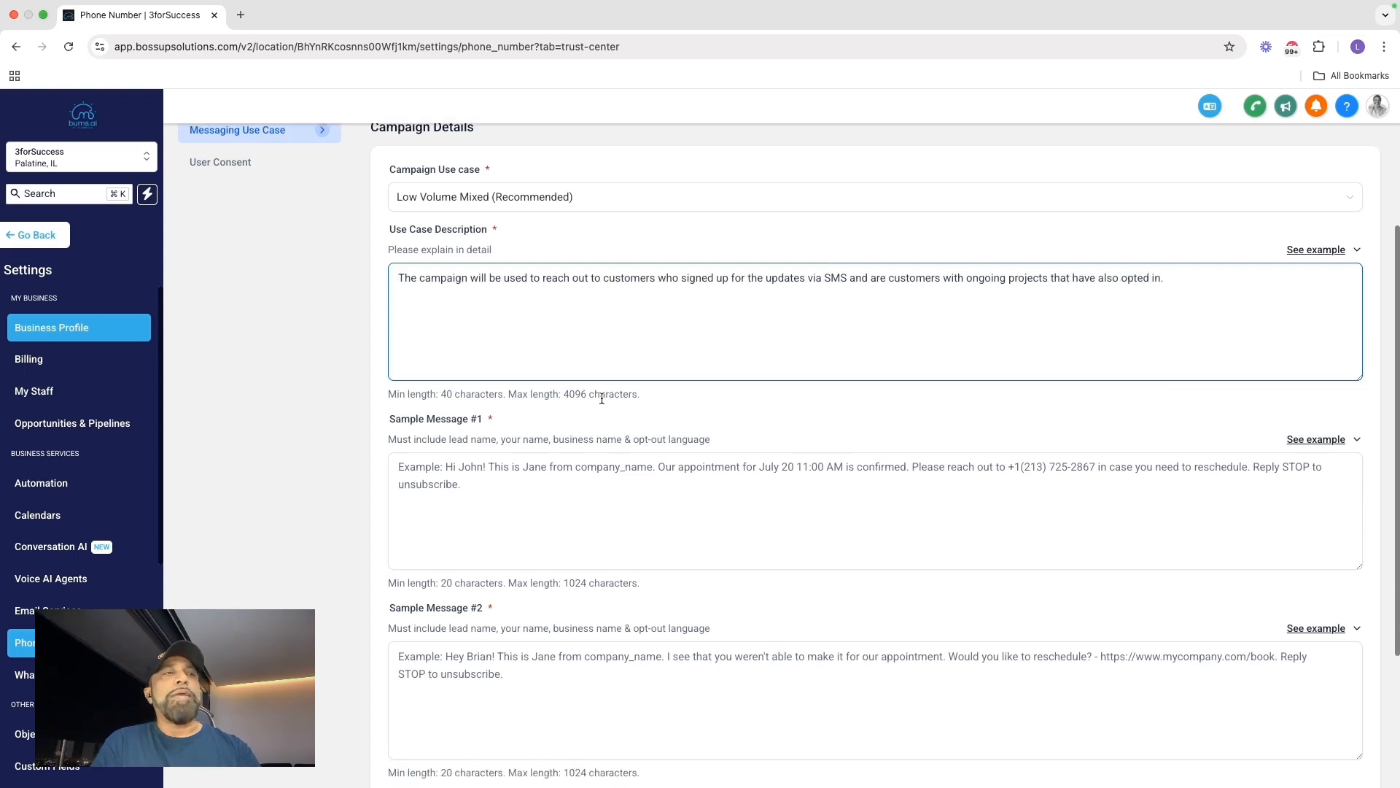
left_click(530, 407)
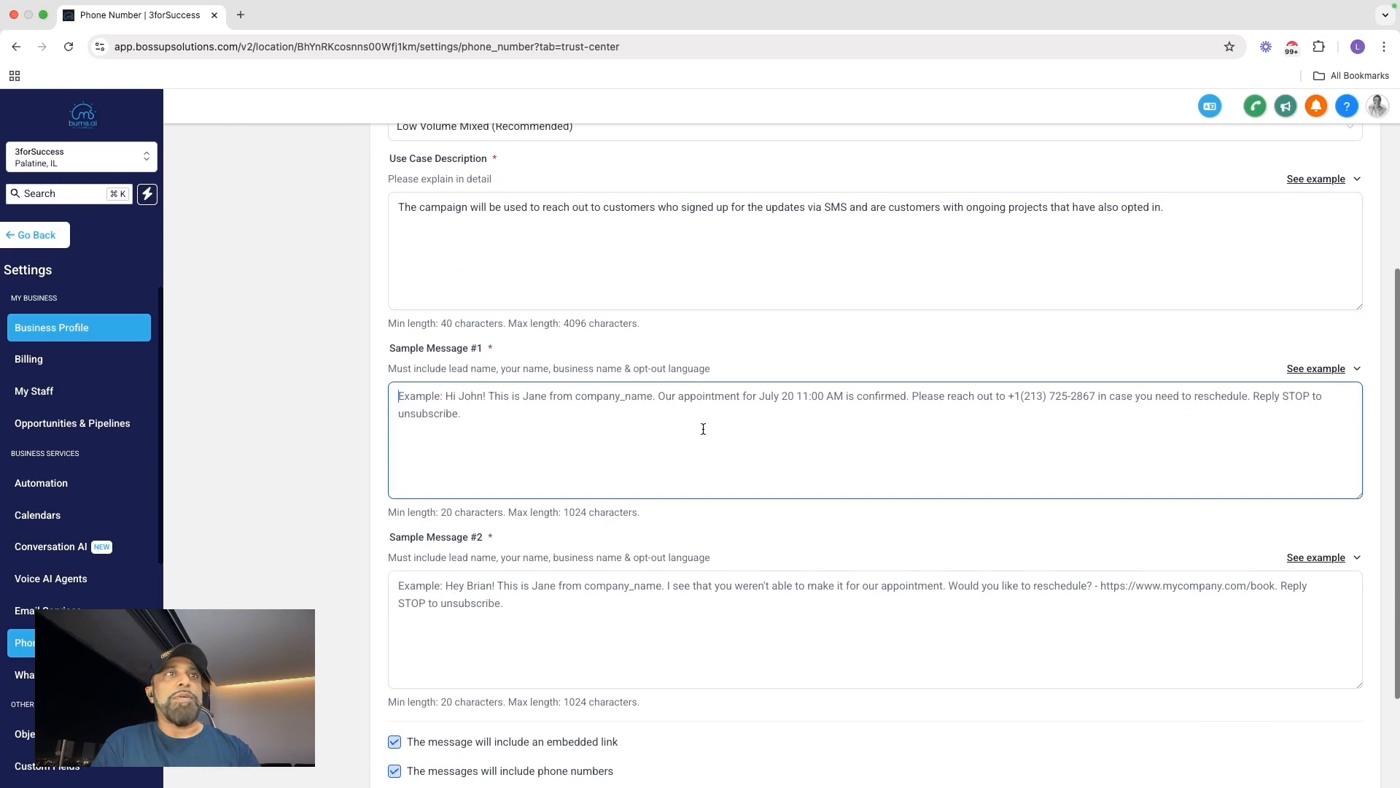
scroll(703, 429, "down", 3)
left_click(1317, 225)
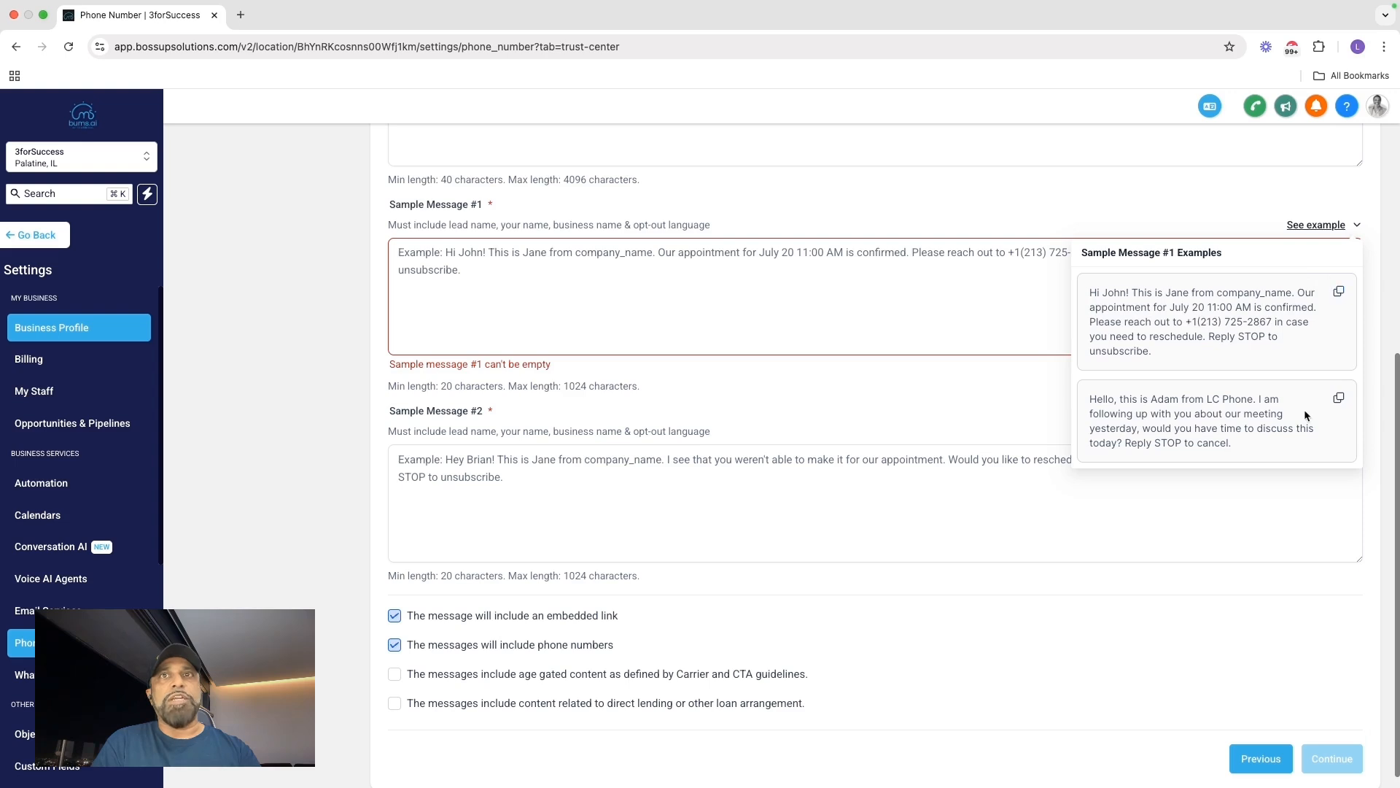
left_click(1339, 397)
left_click(692, 283)
key("super+v")
Personalize Sample Message #1 with the sender's first name and 3forSuccess as the company, and check its opt-out sentence
left_click_drag(489, 254, 462, 257)
type("Kate")
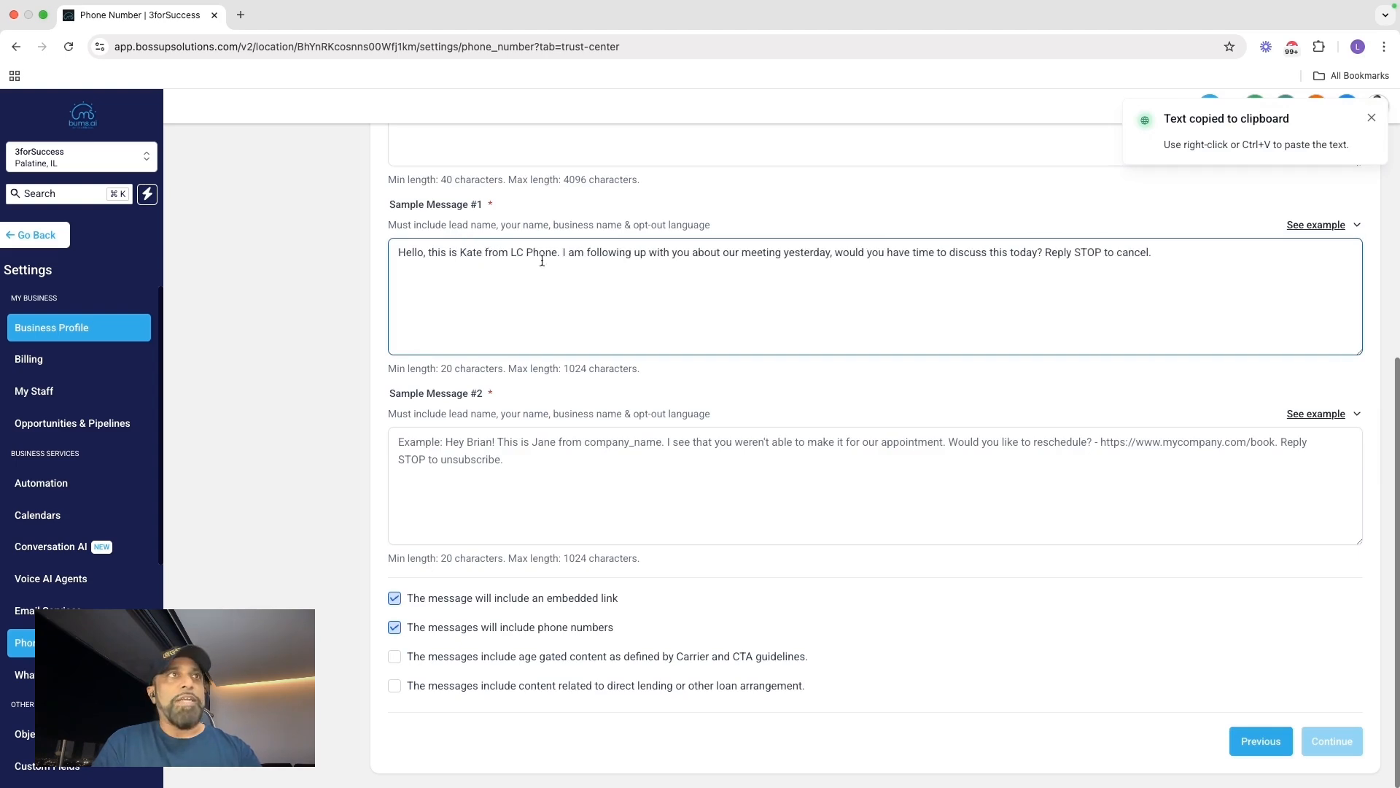
left_click_drag(557, 254, 511, 256)
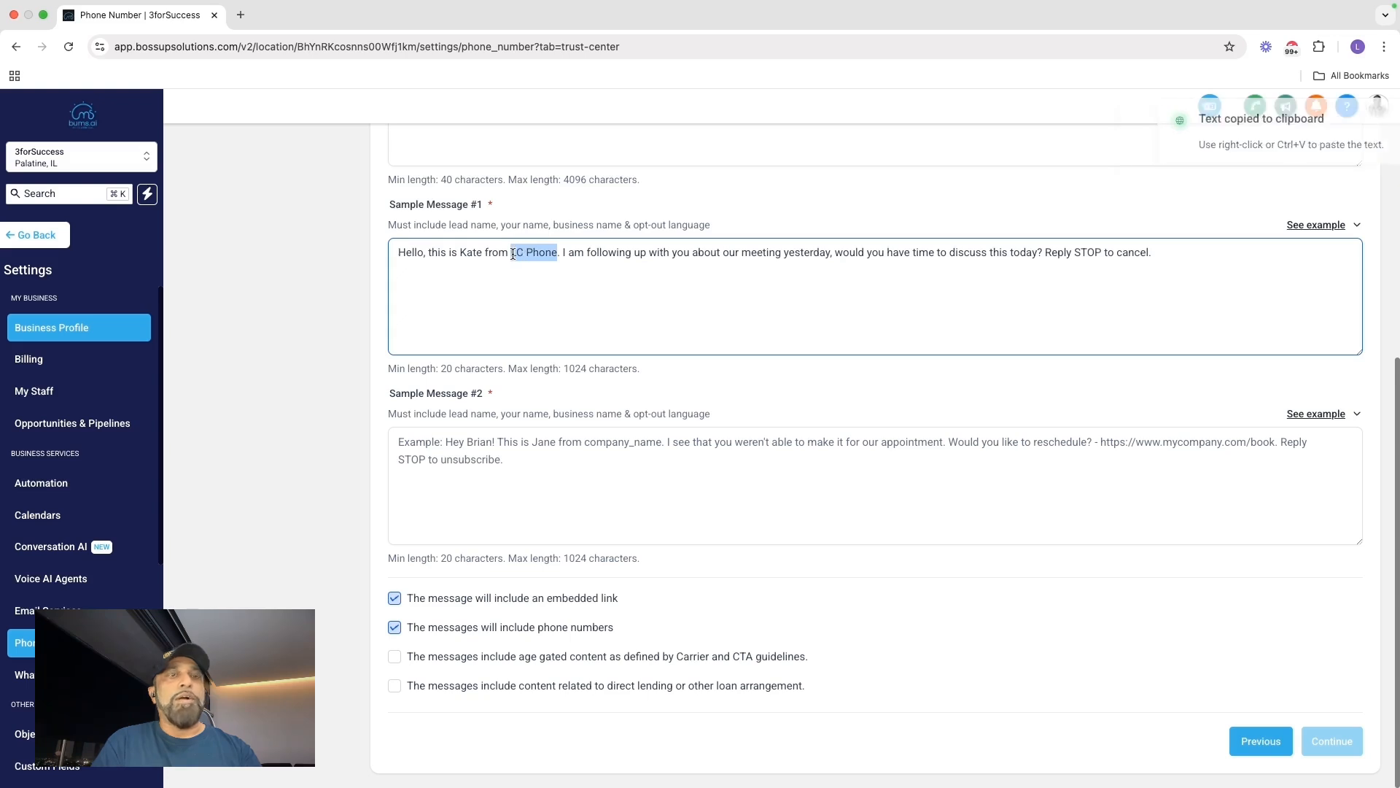
type("3forSuccess")
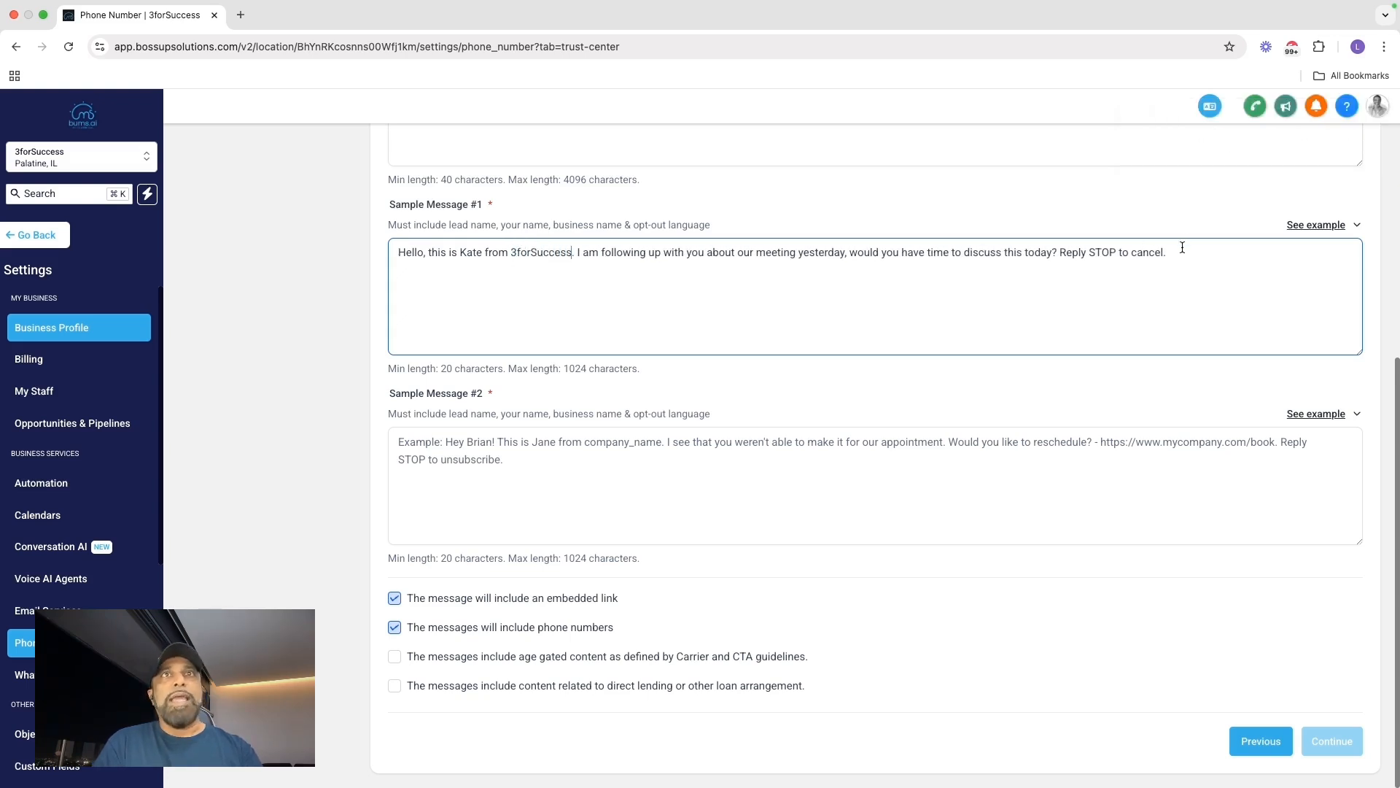
left_click_drag(1060, 252, 1191, 250)
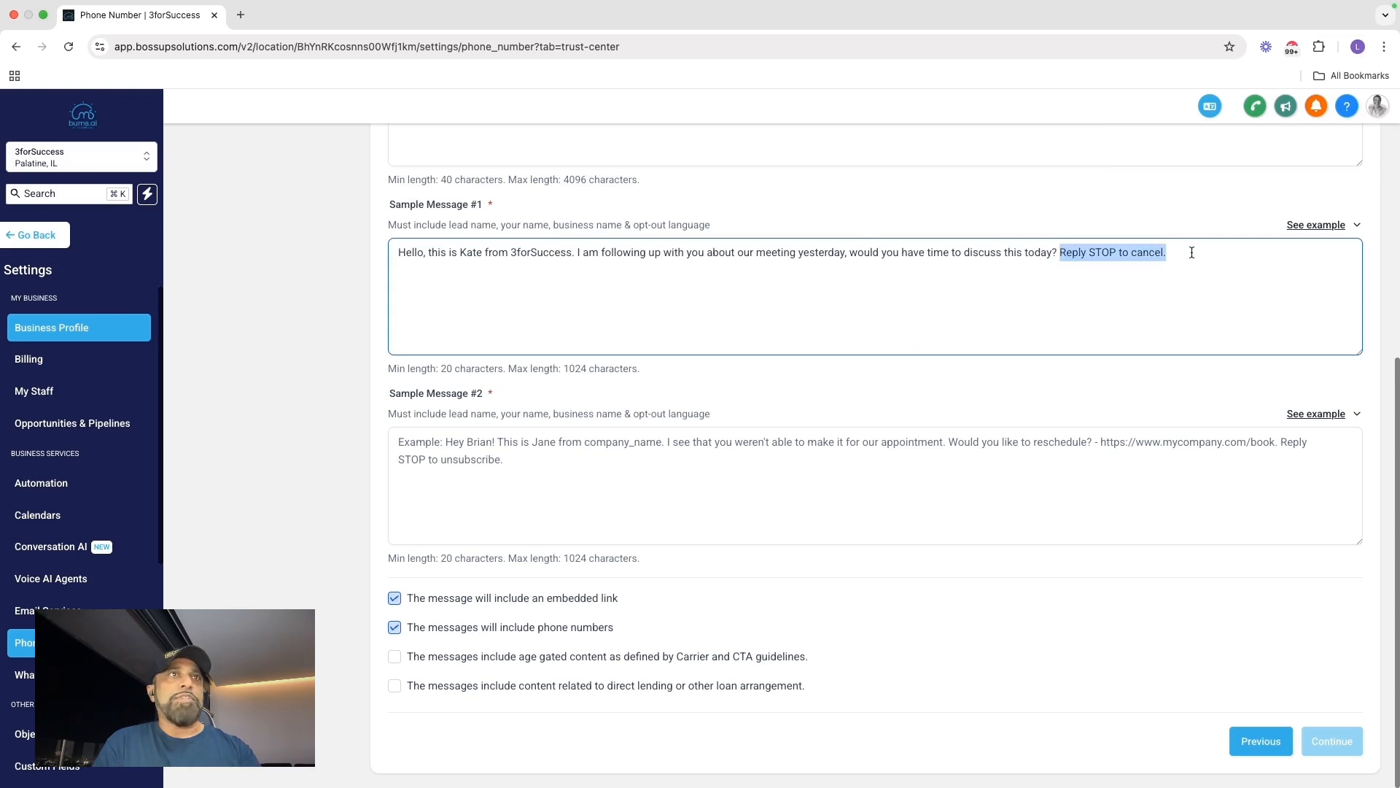
left_click(840, 291)
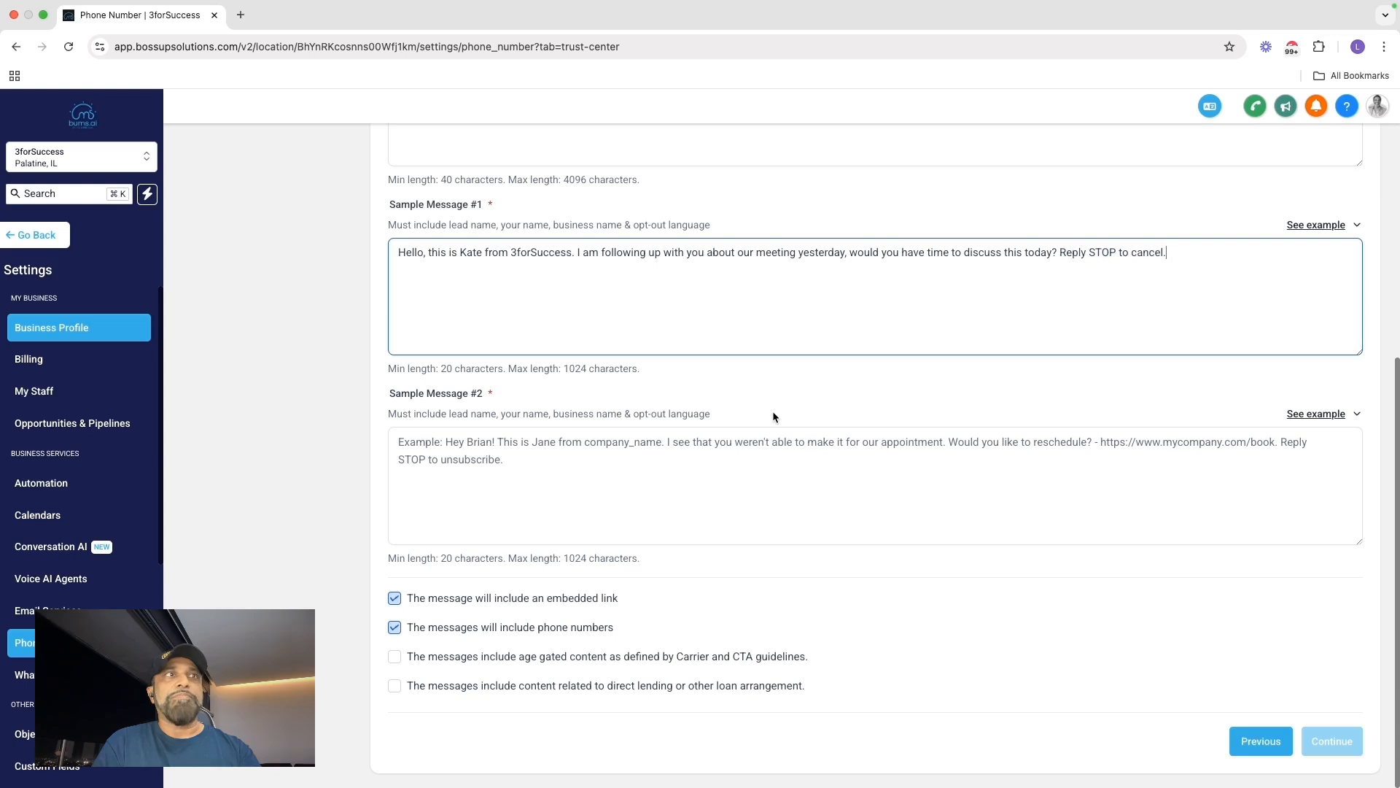
Fill Sample Message #2 with the example confirming an appointment tomorrow at 9 am
left_click(1314, 414)
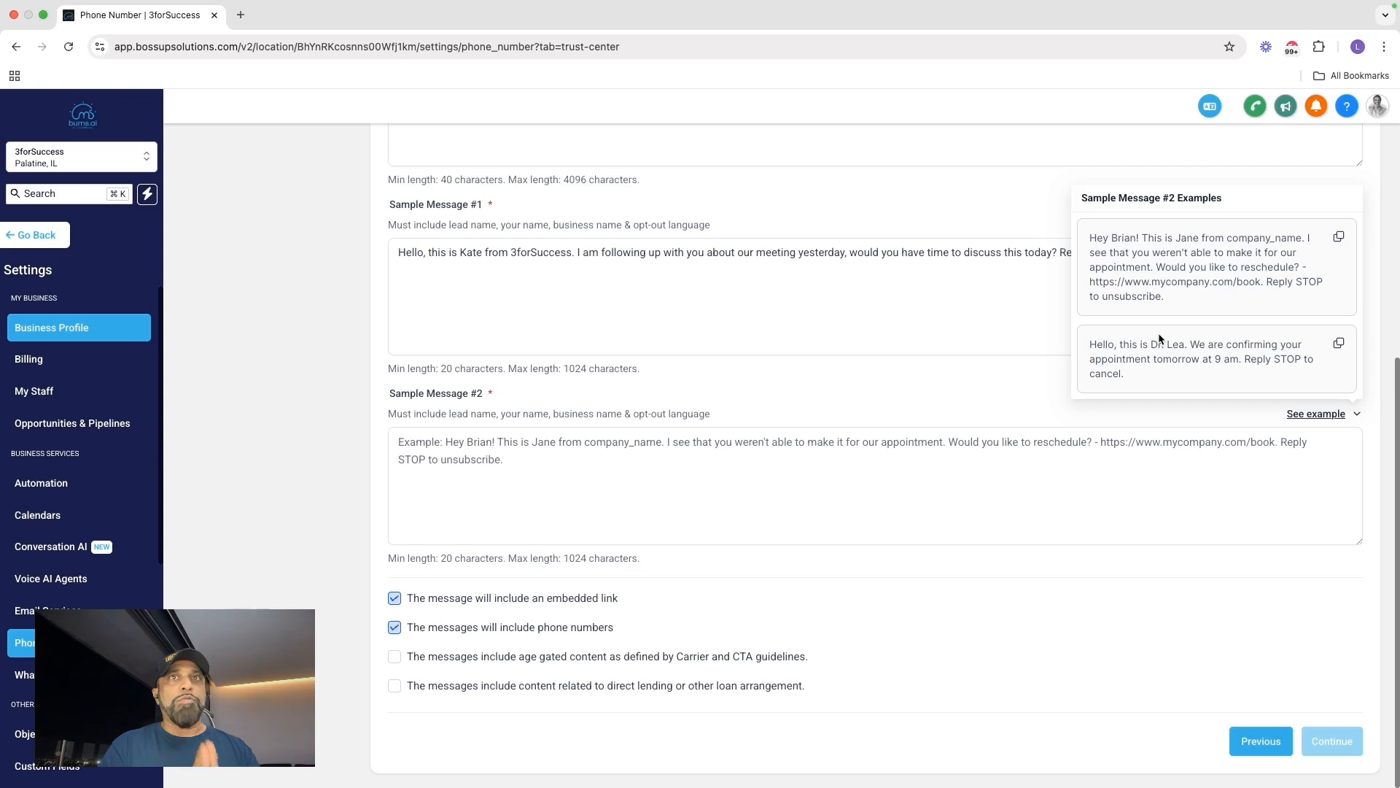
left_click(1339, 343)
left_click(724, 460)
key("super+v")
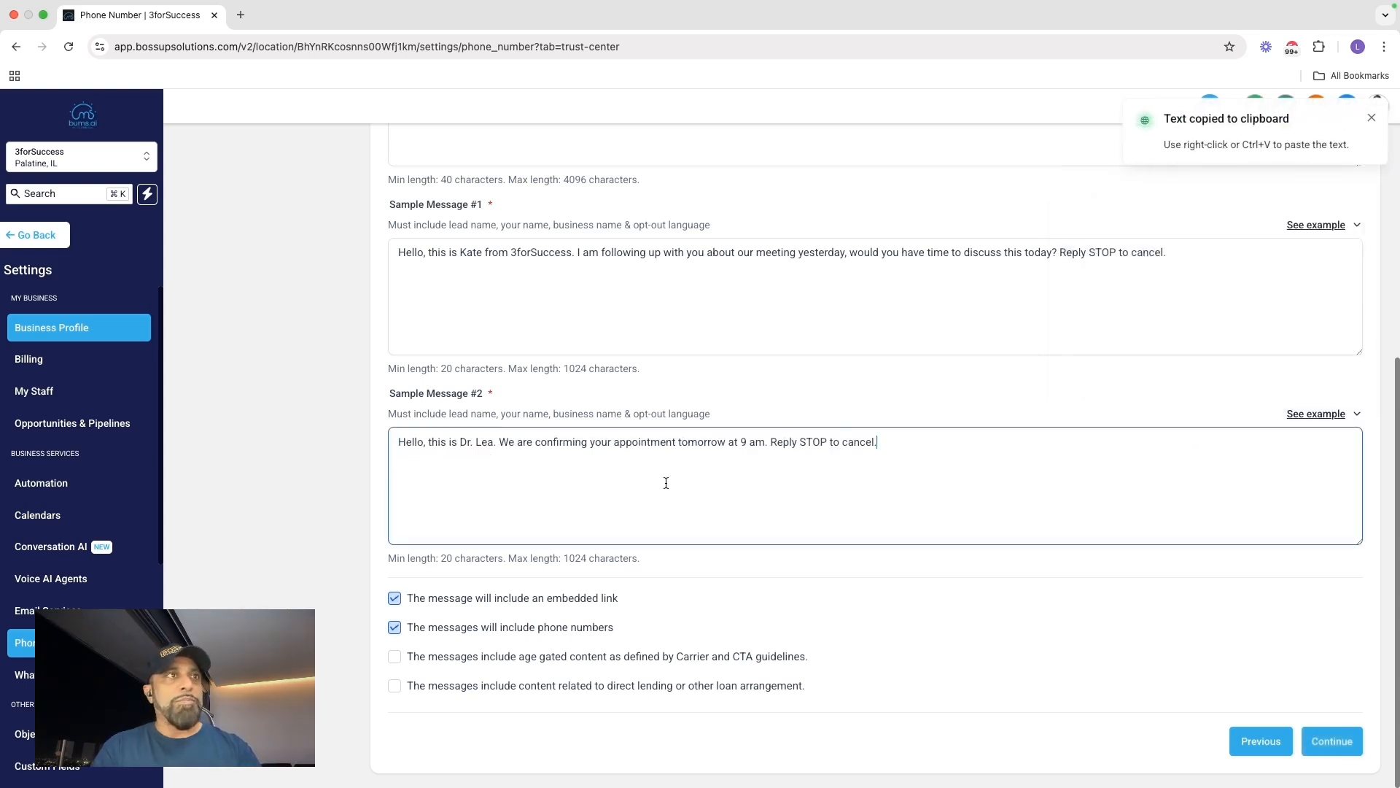
Replace the doctor's name in Sample Message #2 with the sender's first name followed by ", from 3forSuccess,"
left_click(493, 444)
key("BackSpace")
key("BackSpace")
key("BackSpace")
key("BackSpace")
key("BackSpace")
key("BackSpace")
key("BackSpace")
key("BackSpace")
type("Kate, from 3forSuccess")
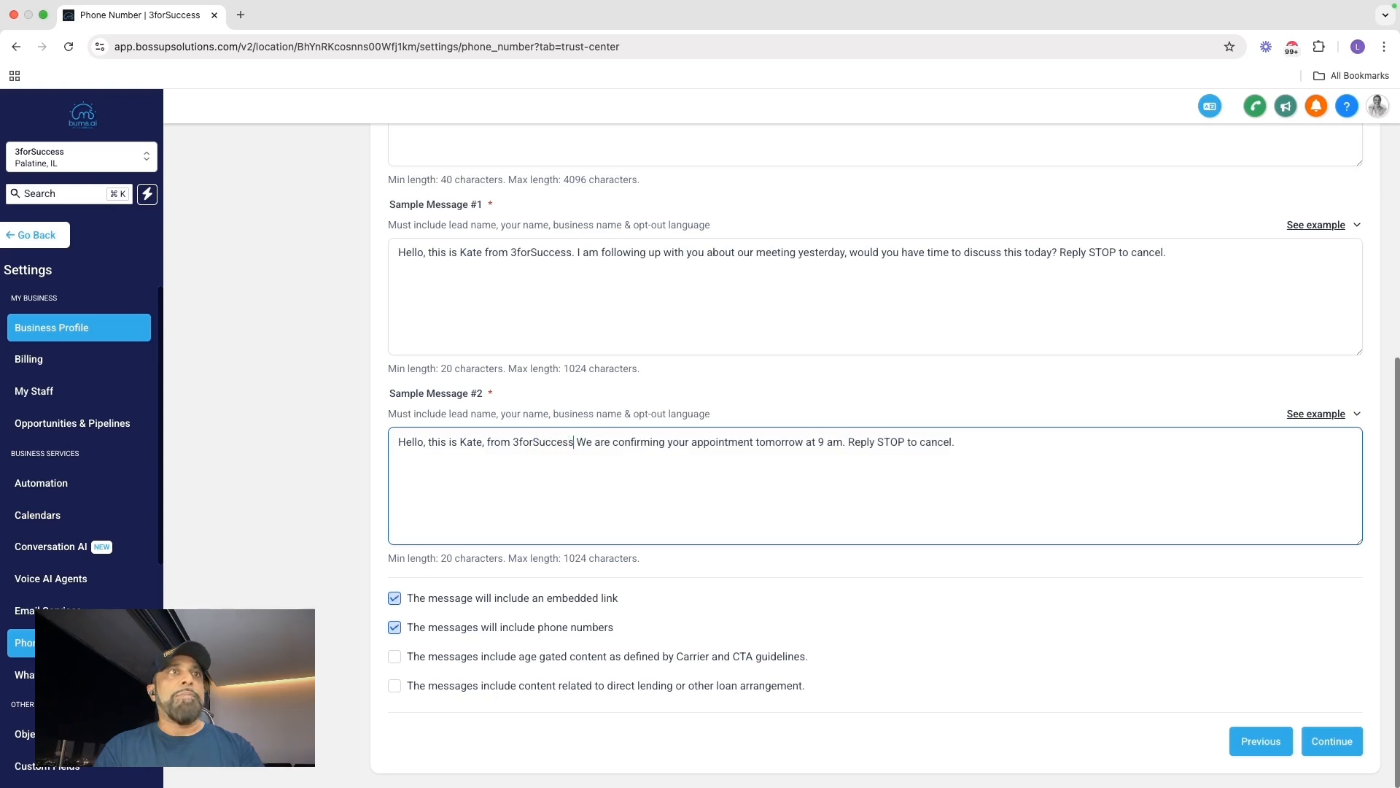
type(",")
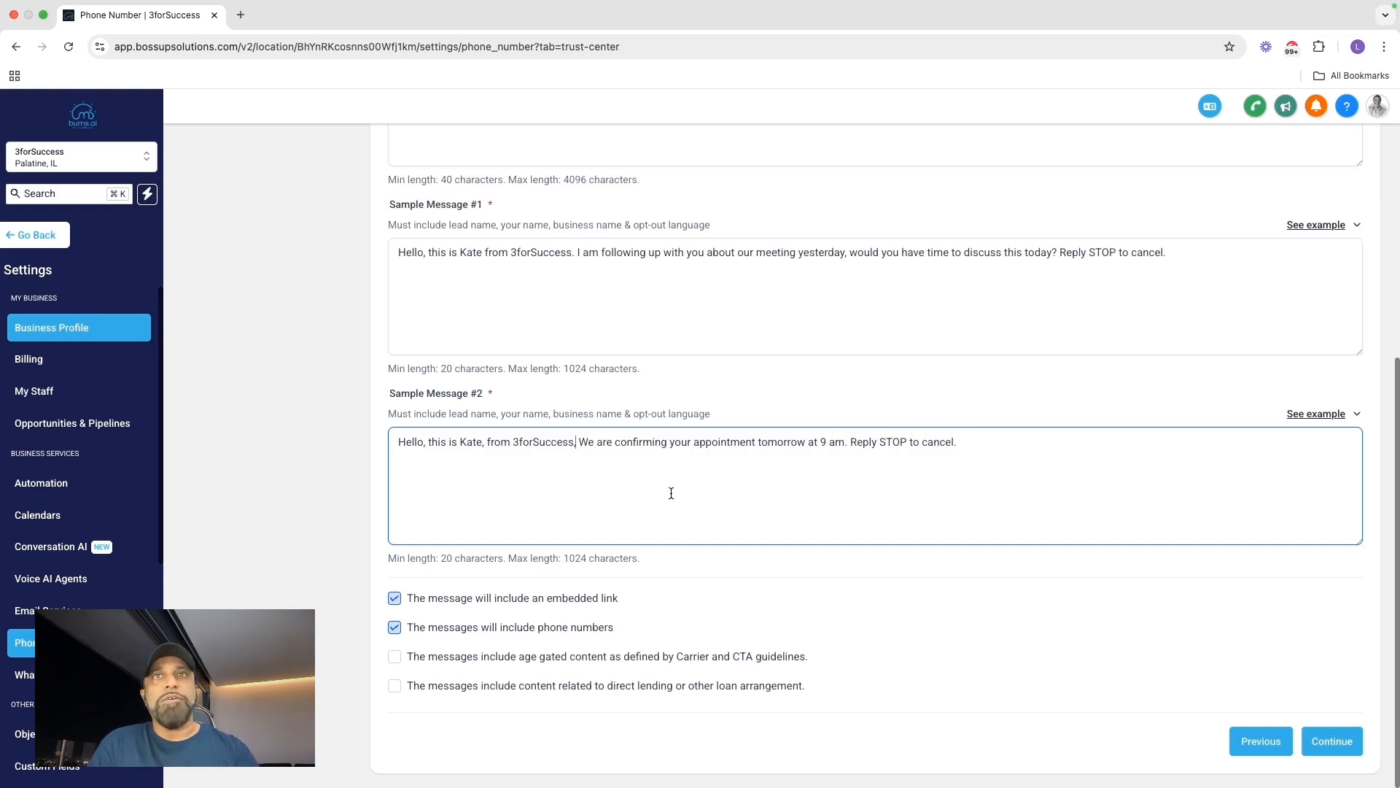
Declare that the messages include no embedded link and no phone numbers, and proceed to the User Consent section
left_click(396, 600)
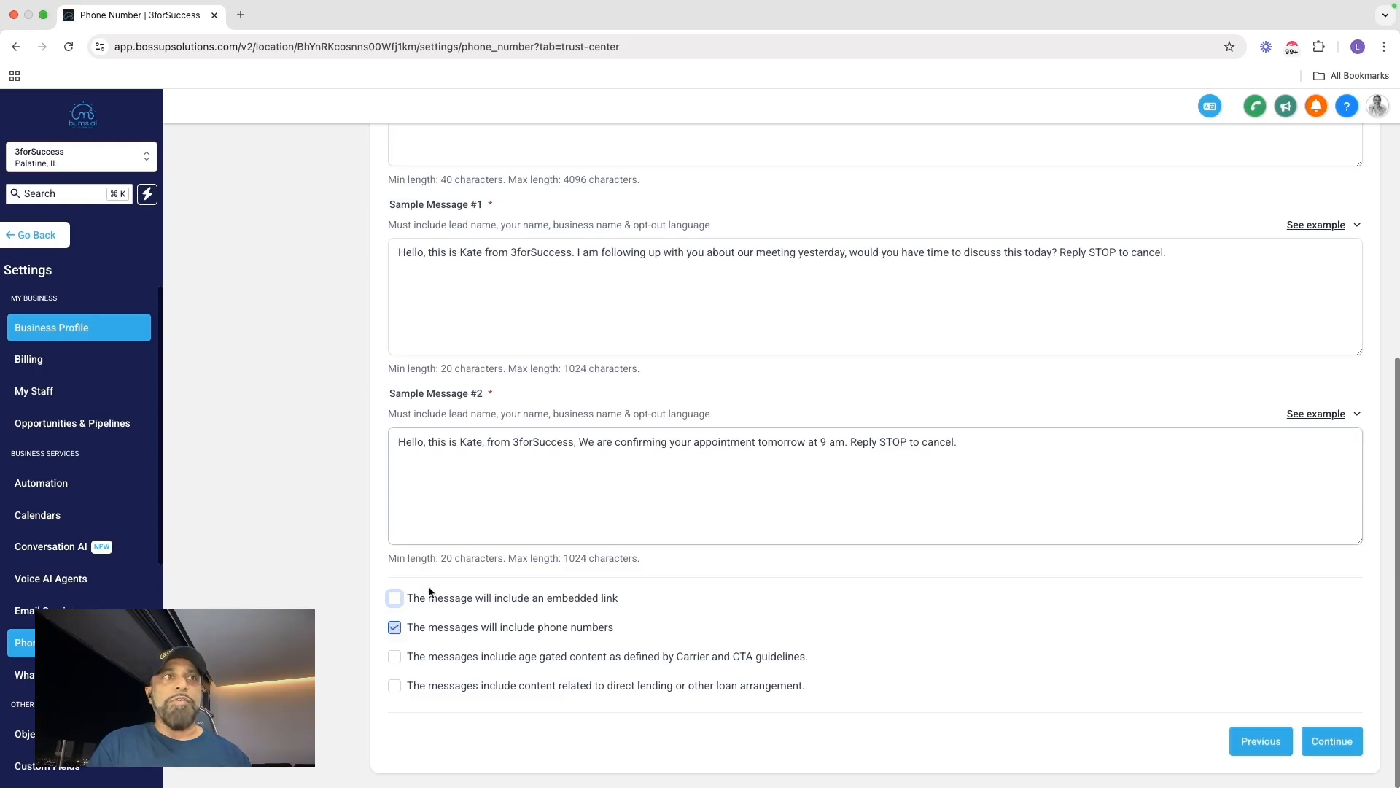
left_click(395, 629)
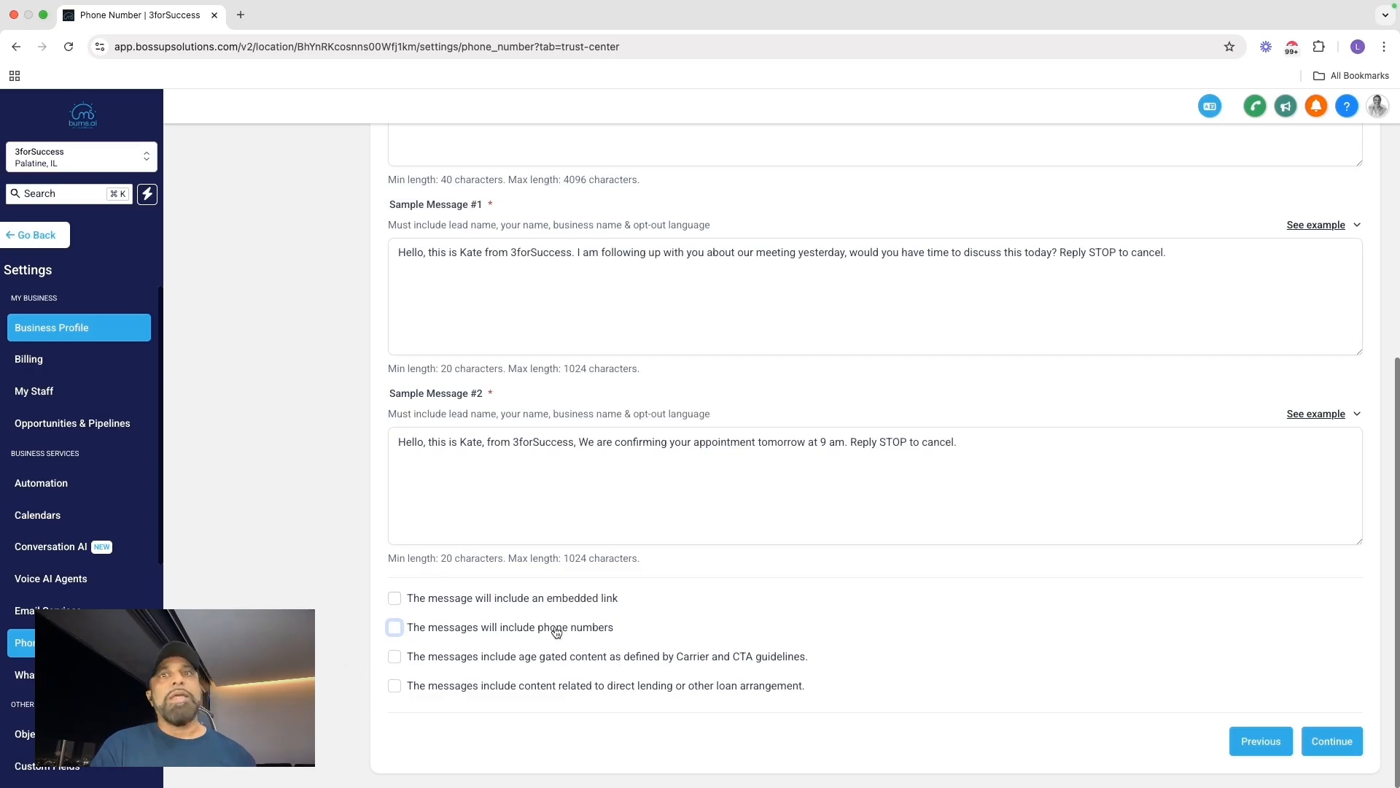
left_click(1329, 739)
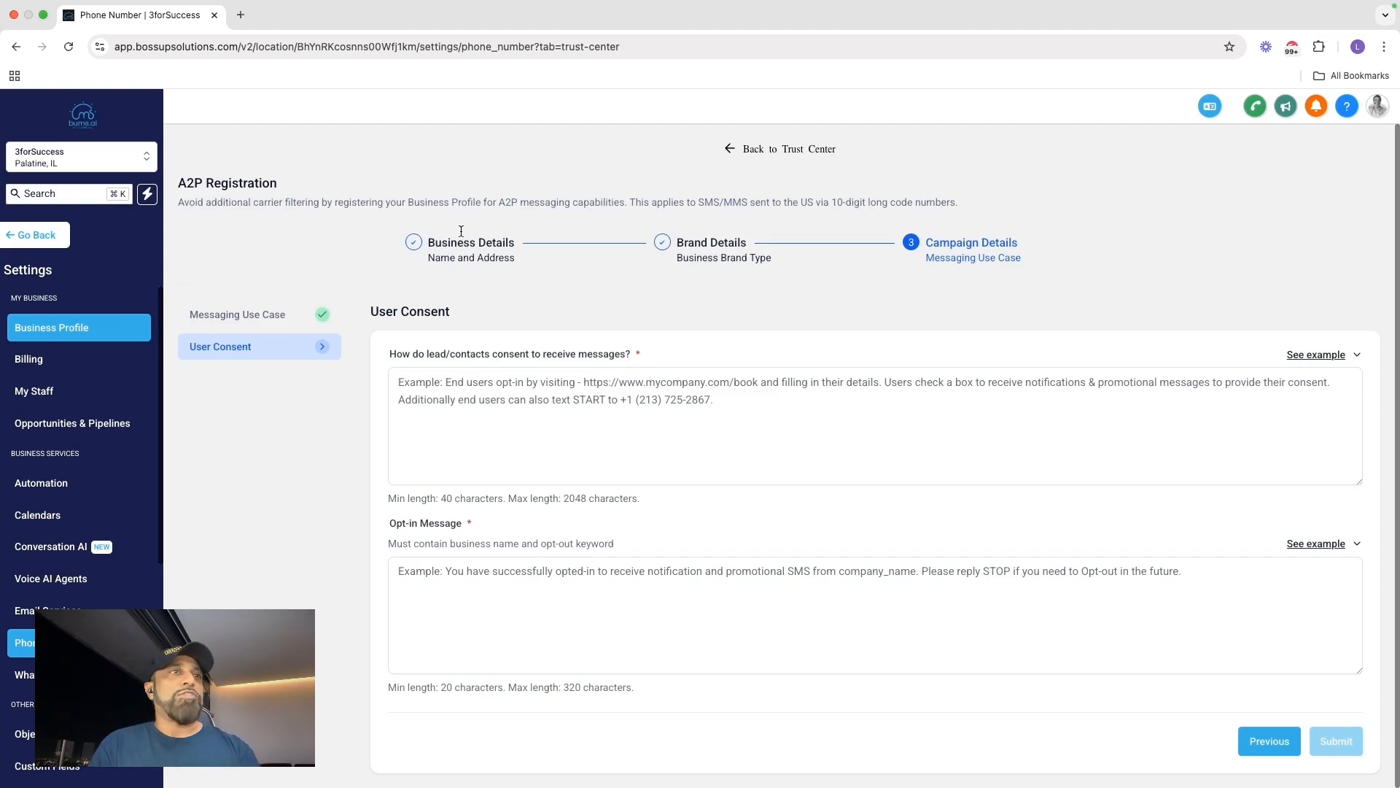
Open the contact page of bossupsolutions.com in a new browser tab and examine the SMS consent wording under its form
left_click(241, 16)
type("bos")
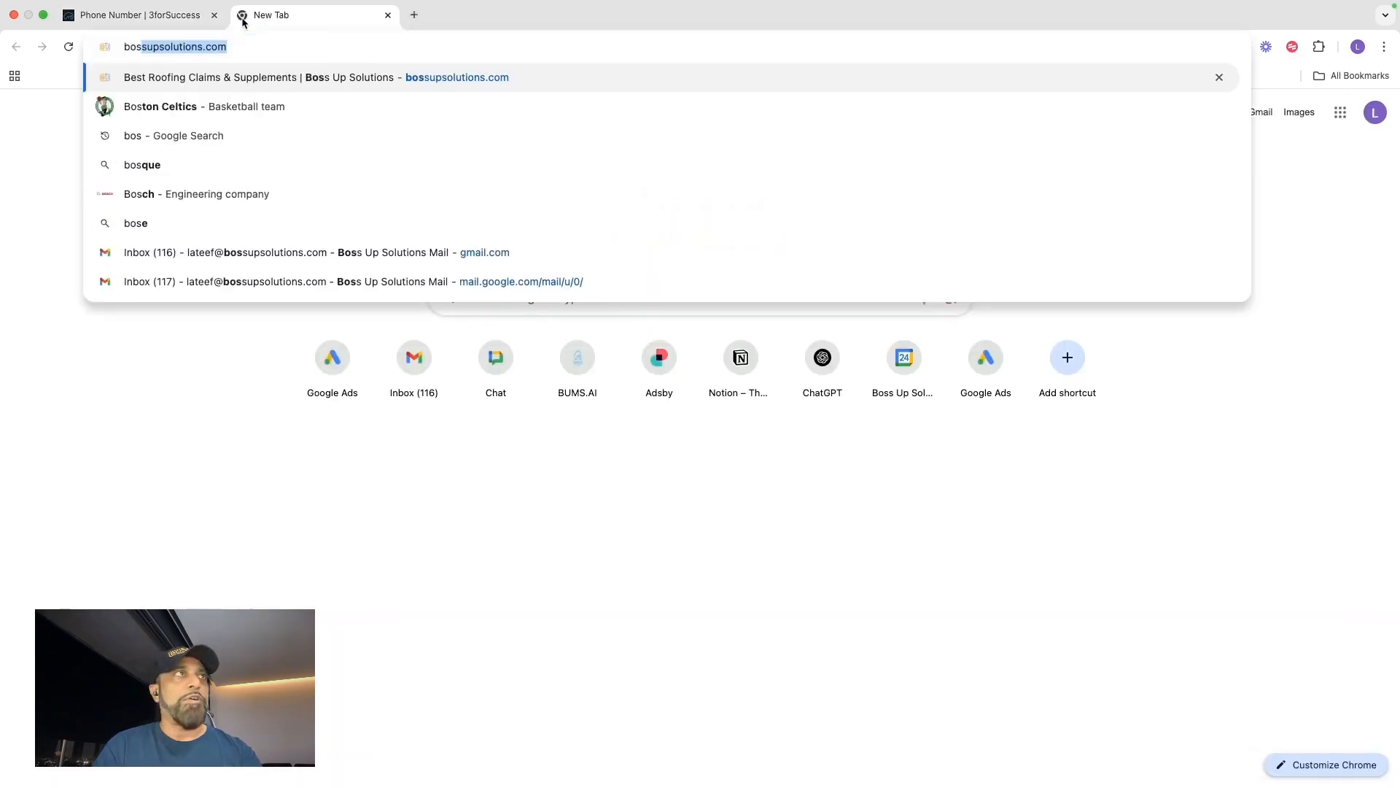
key("Return")
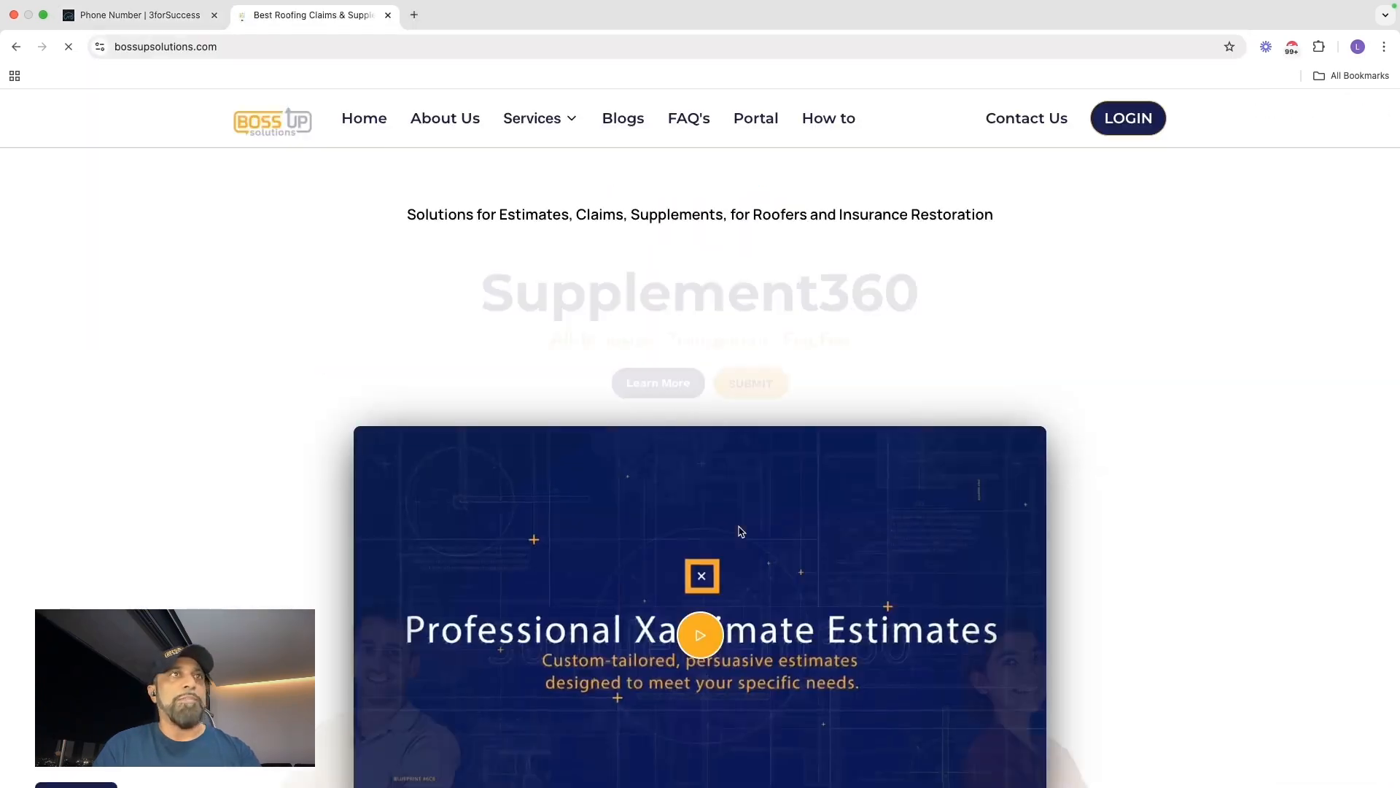
scroll(740, 531, "down", 6)
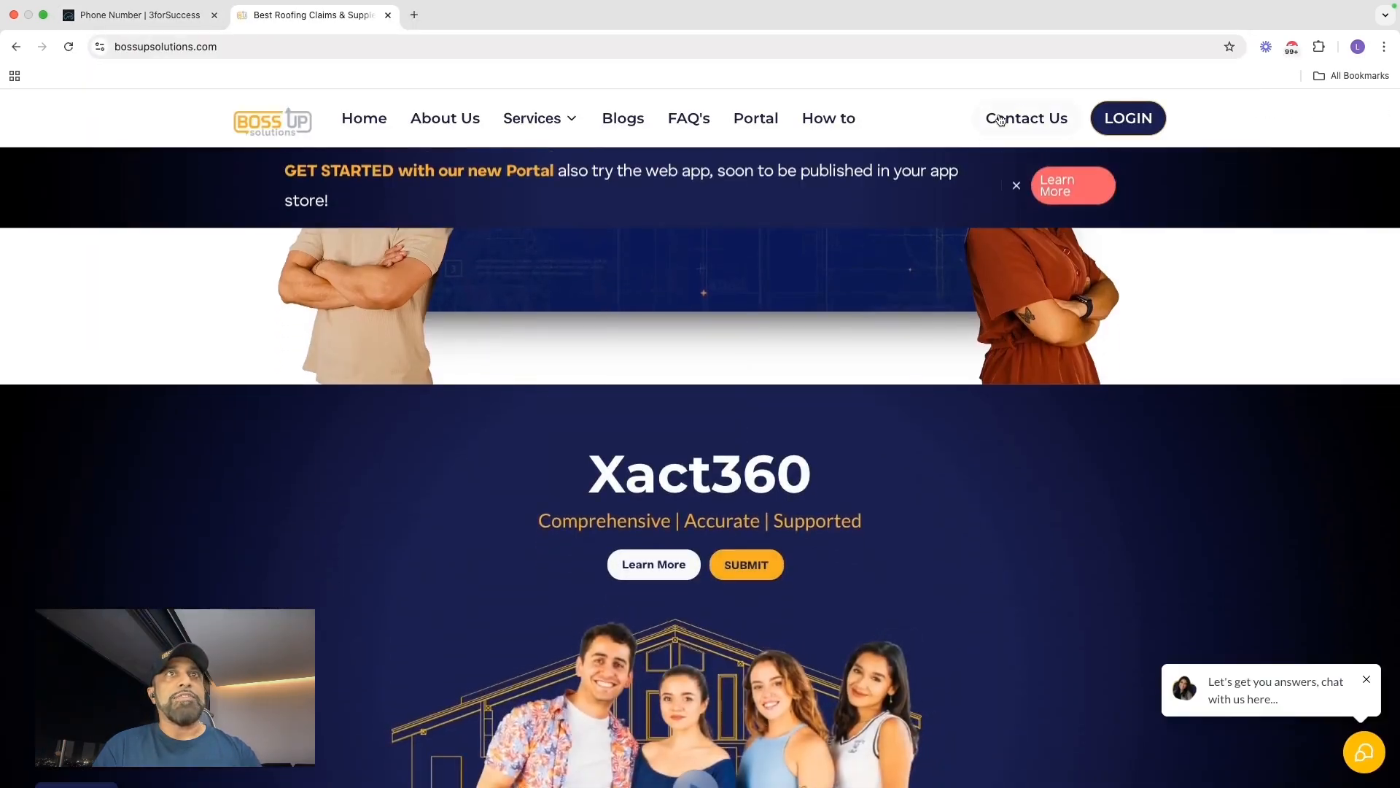
left_click(1021, 118)
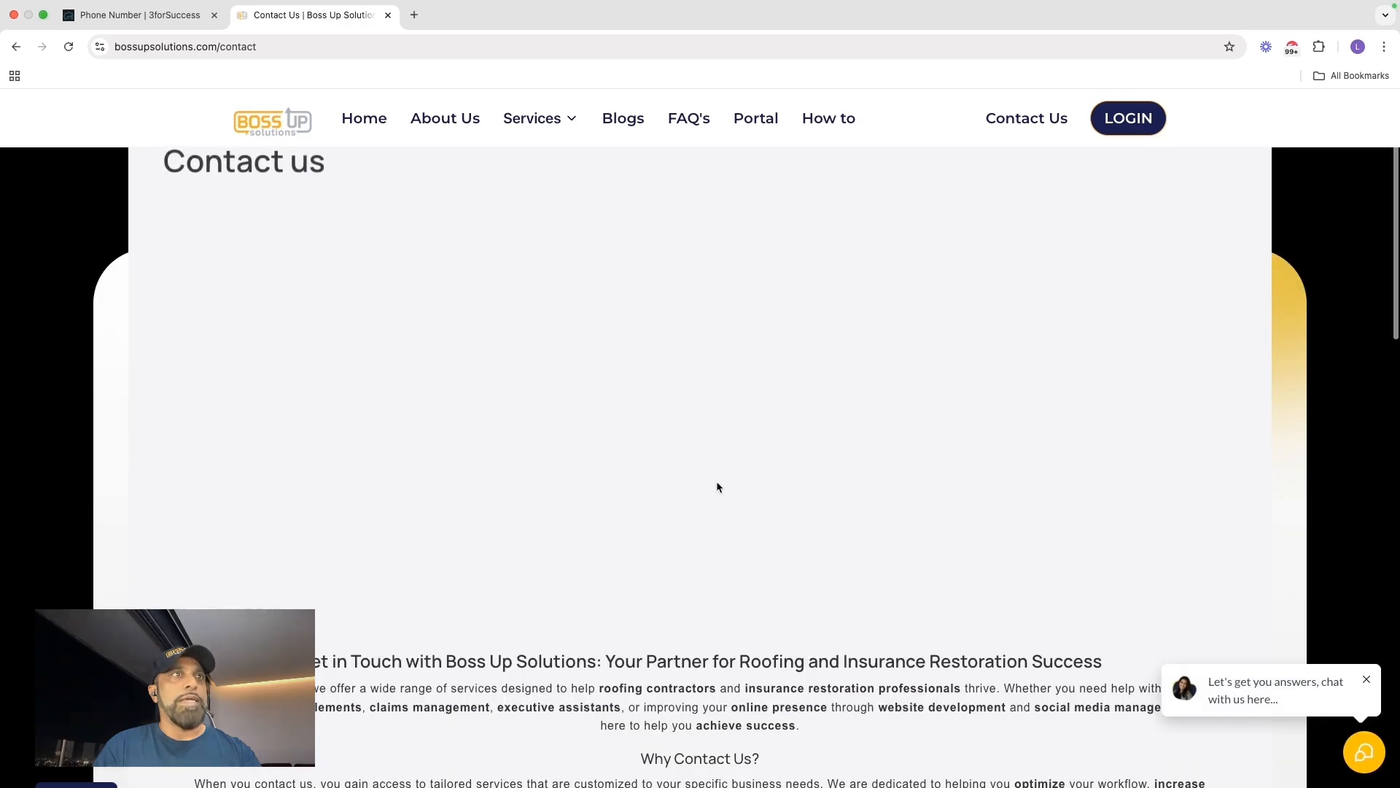
left_click_drag(510, 482, 755, 535)
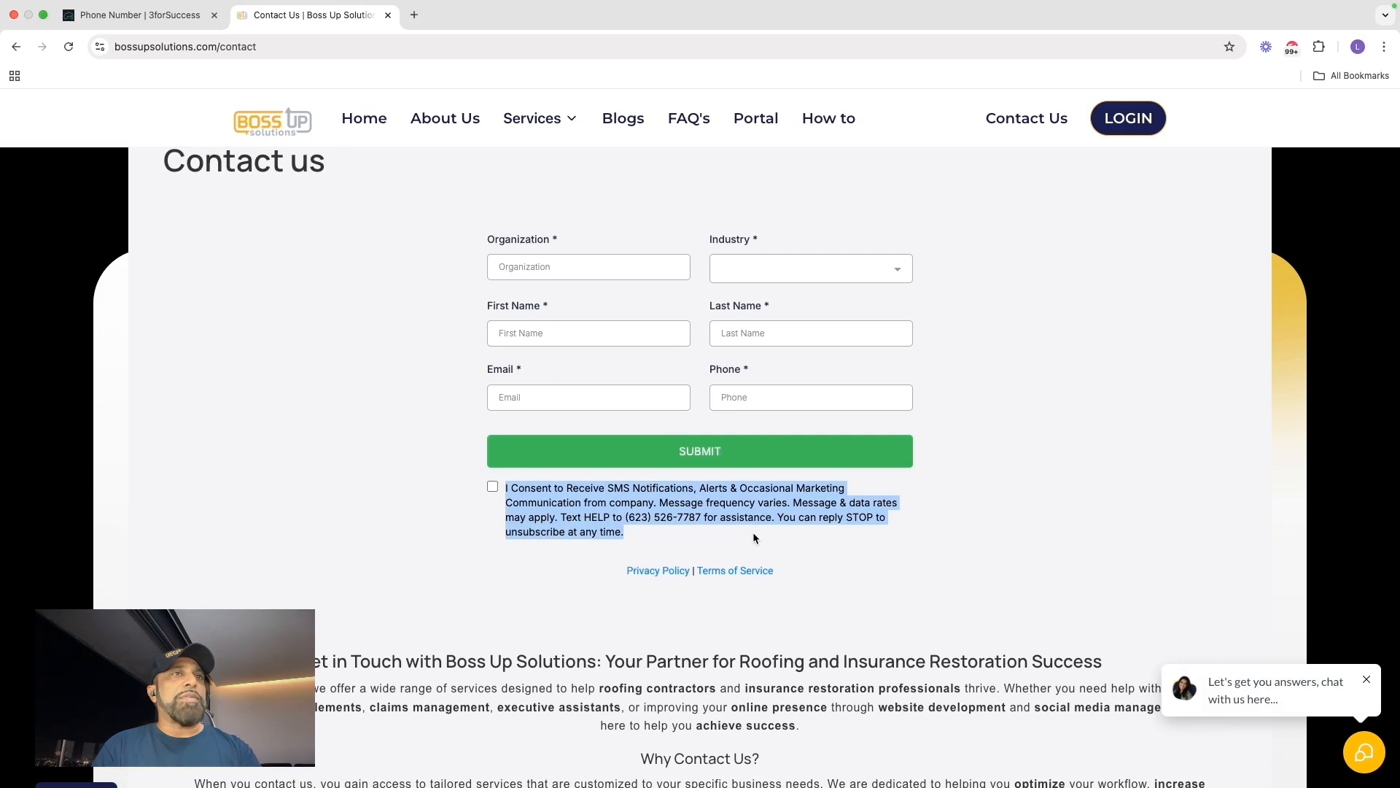
left_click(754, 536)
left_click_drag(624, 532, 504, 491)
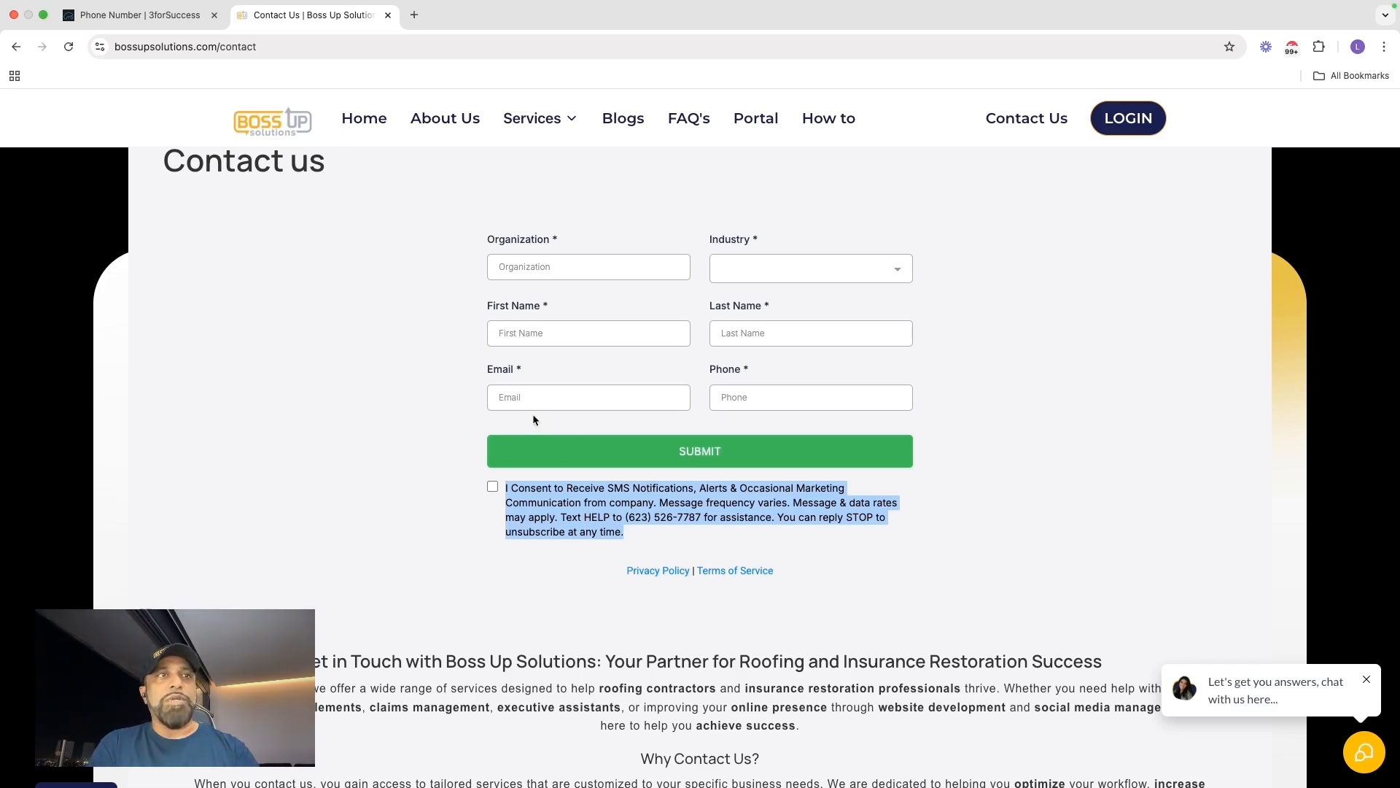
Check the contact form's privacy policy link and open the privacy page of bossupsolutions.com
left_click(660, 572)
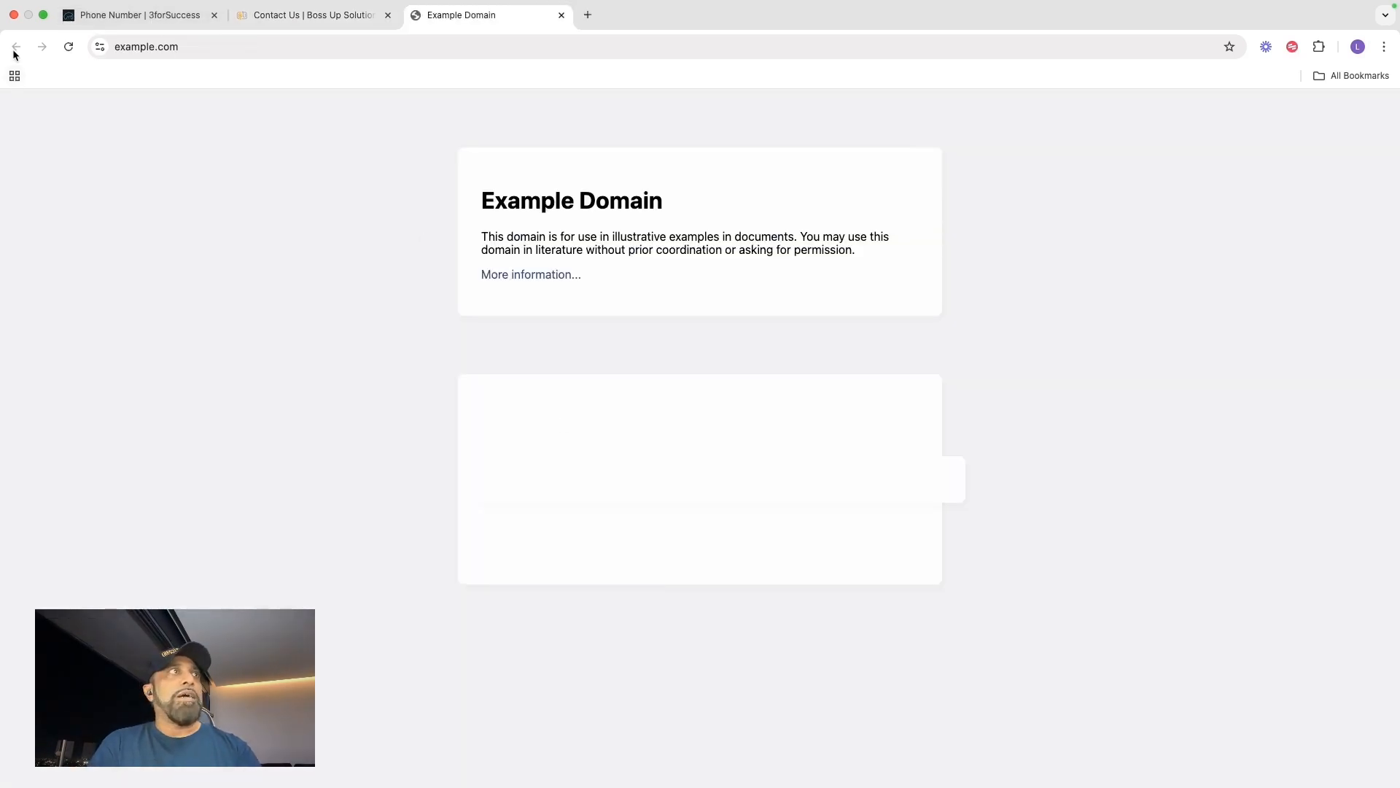
left_click(333, 15)
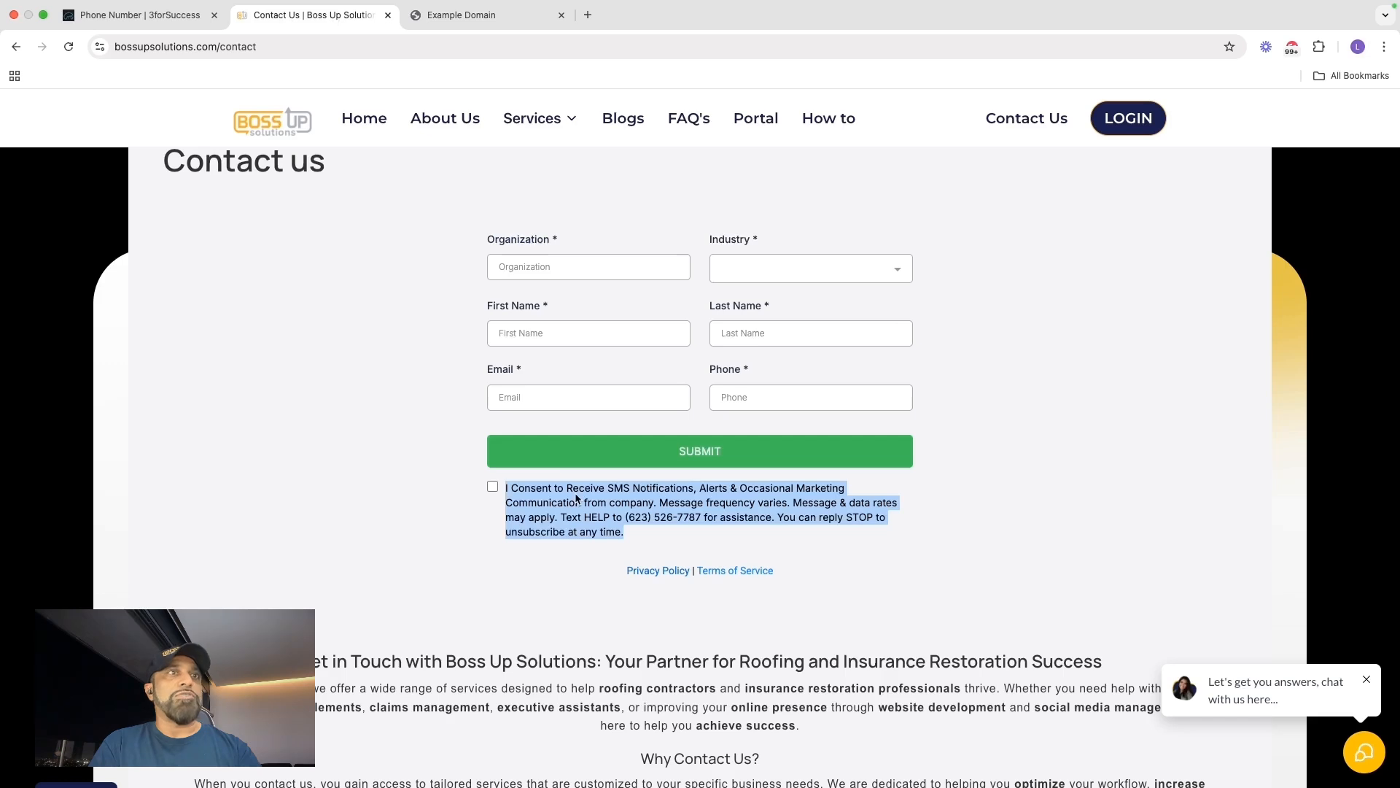
scroll(576, 494, "down", 10)
left_click(694, 539)
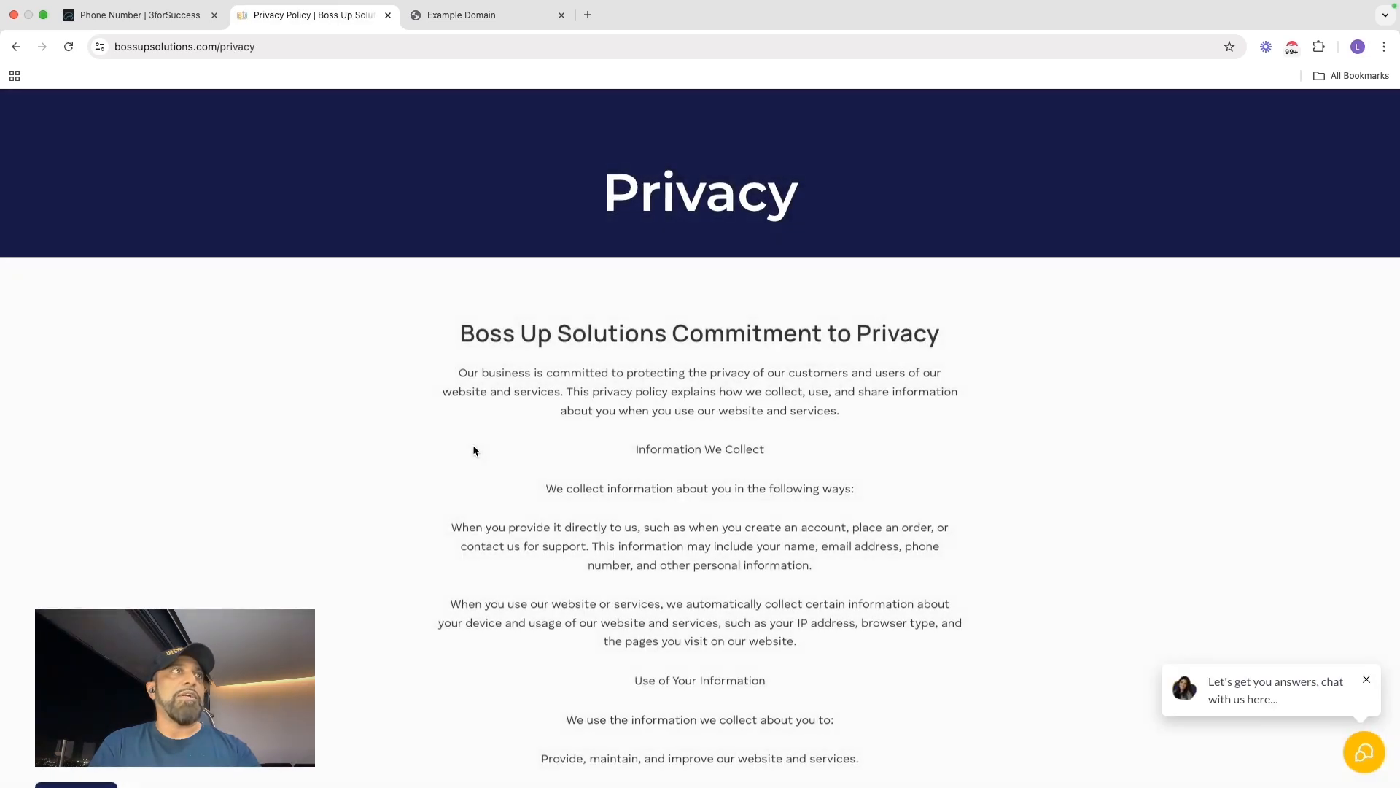
Return to the A2P registration and describe how contacts consent using the website opt-in example, checking its placeholder domain and phone number
left_click(140, 15)
left_click(459, 418)
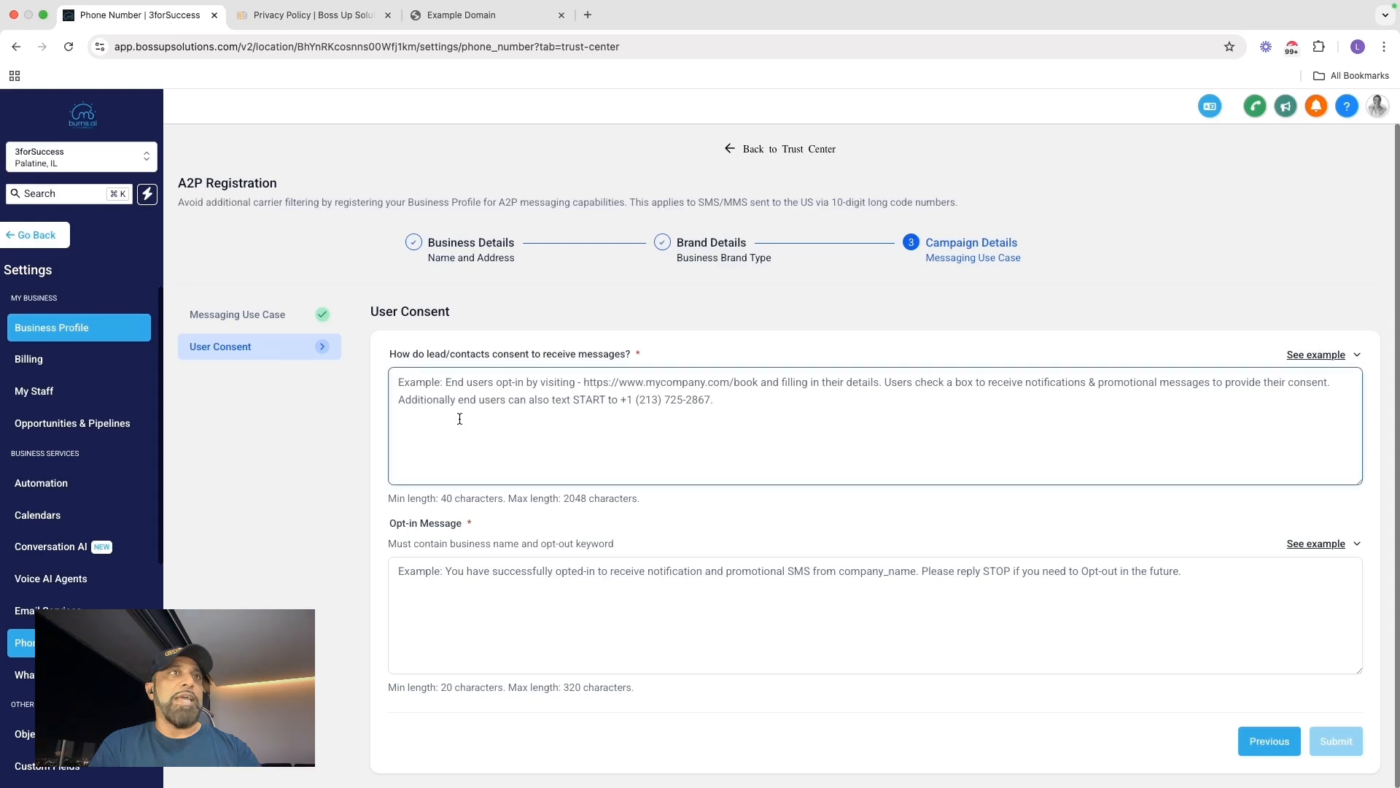
left_click(1320, 357)
left_click(1339, 241)
key("super+v")
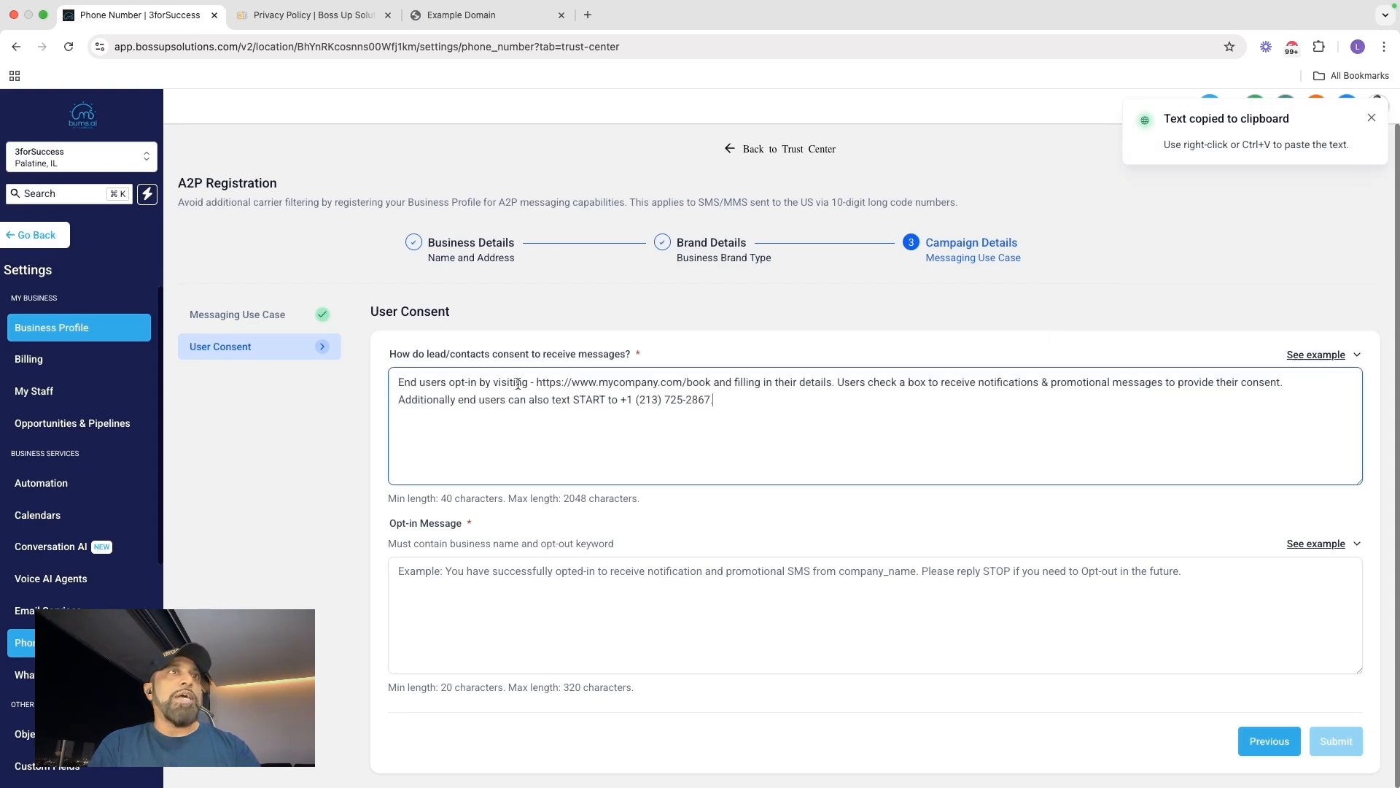
left_click_drag(600, 382, 660, 382)
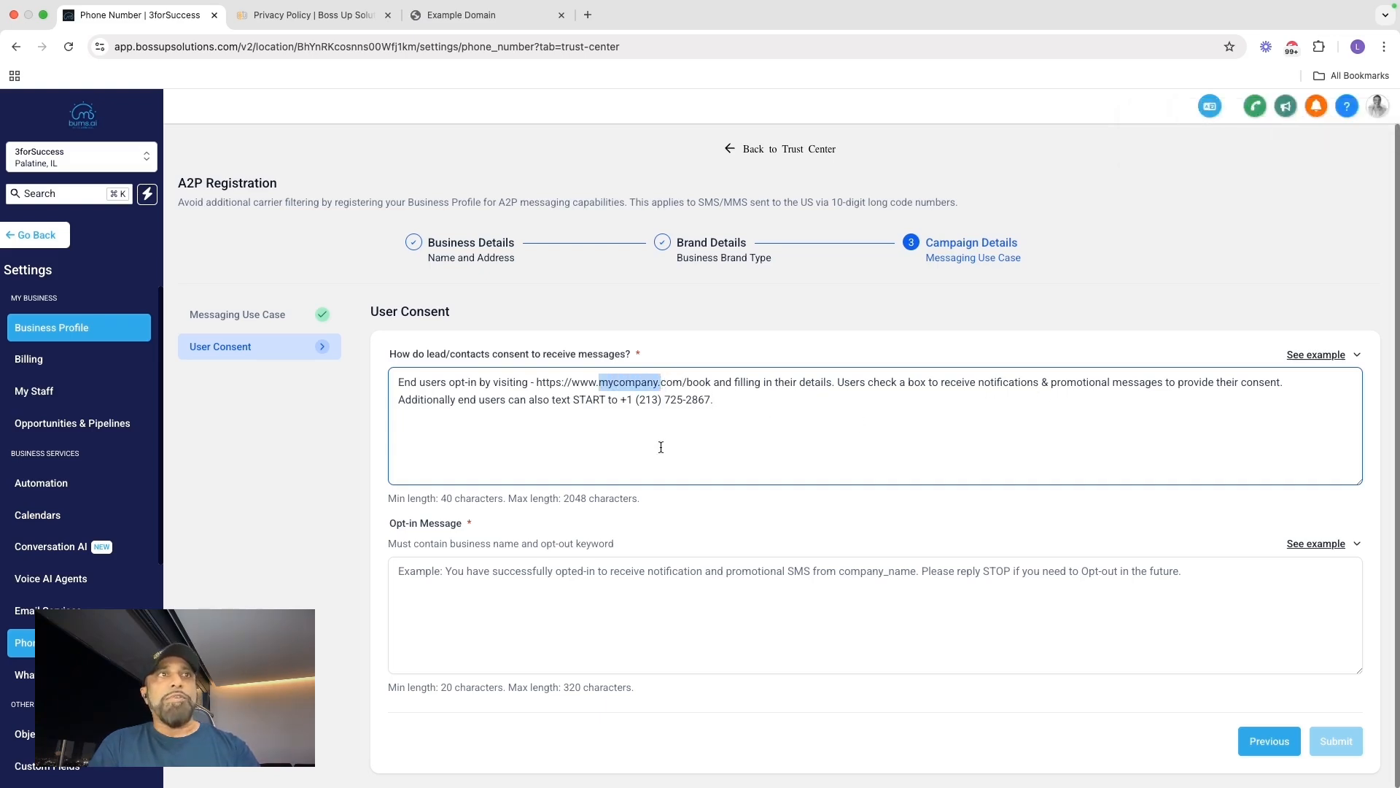
left_click_drag(636, 400, 726, 391)
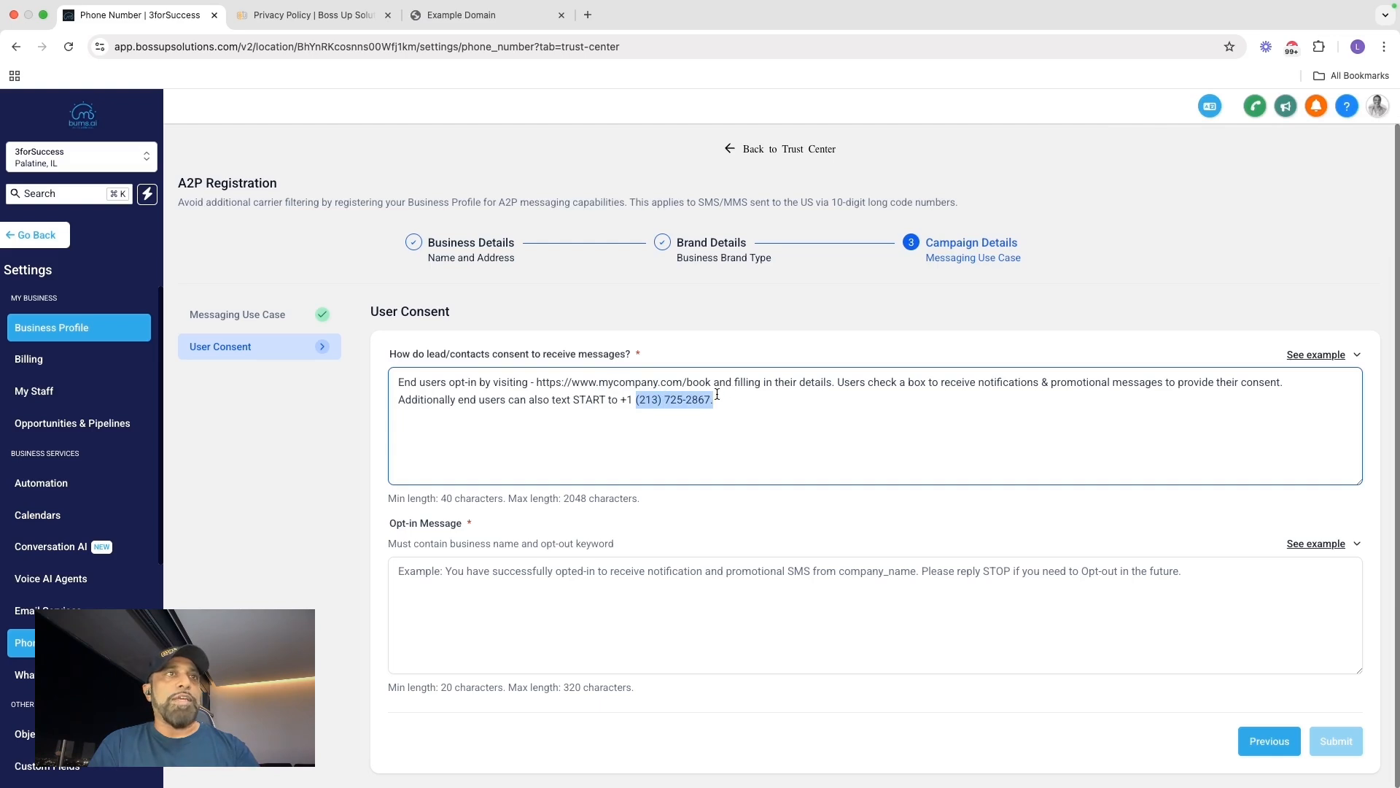
Fill the Opt-in Message with the provided example text and submit the A2P brand and campaign registration
left_click(567, 559)
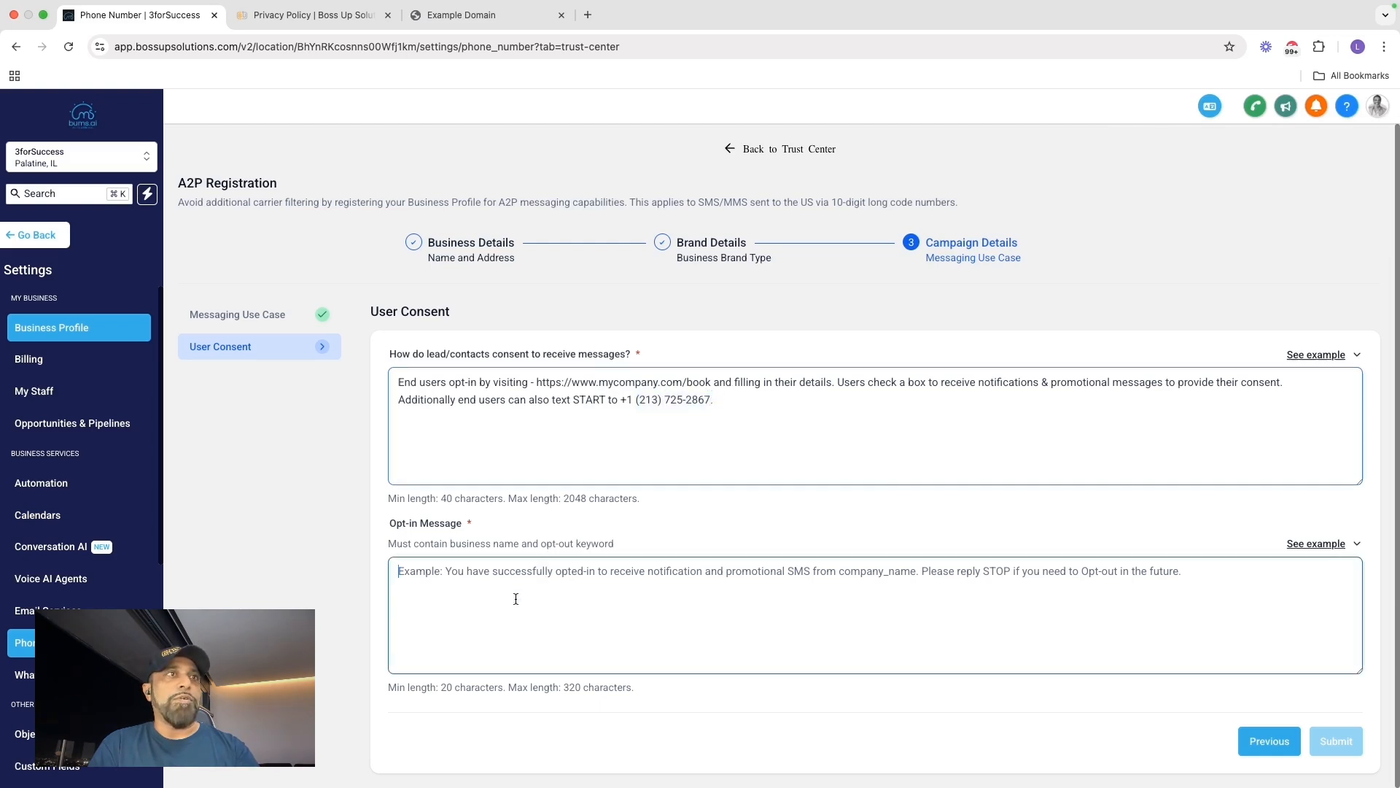
left_click(1326, 547)
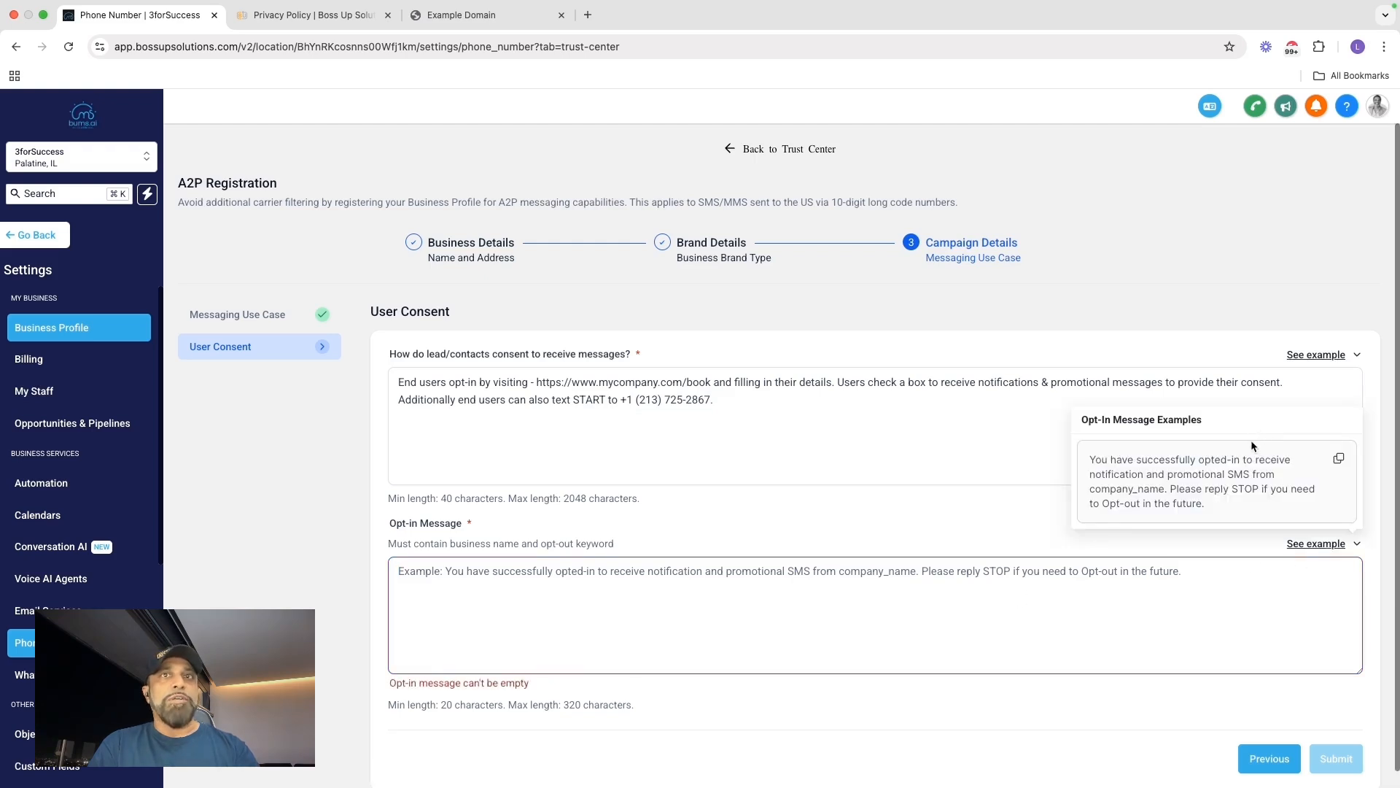
left_click(1340, 458)
left_click(753, 611)
key("super+v")
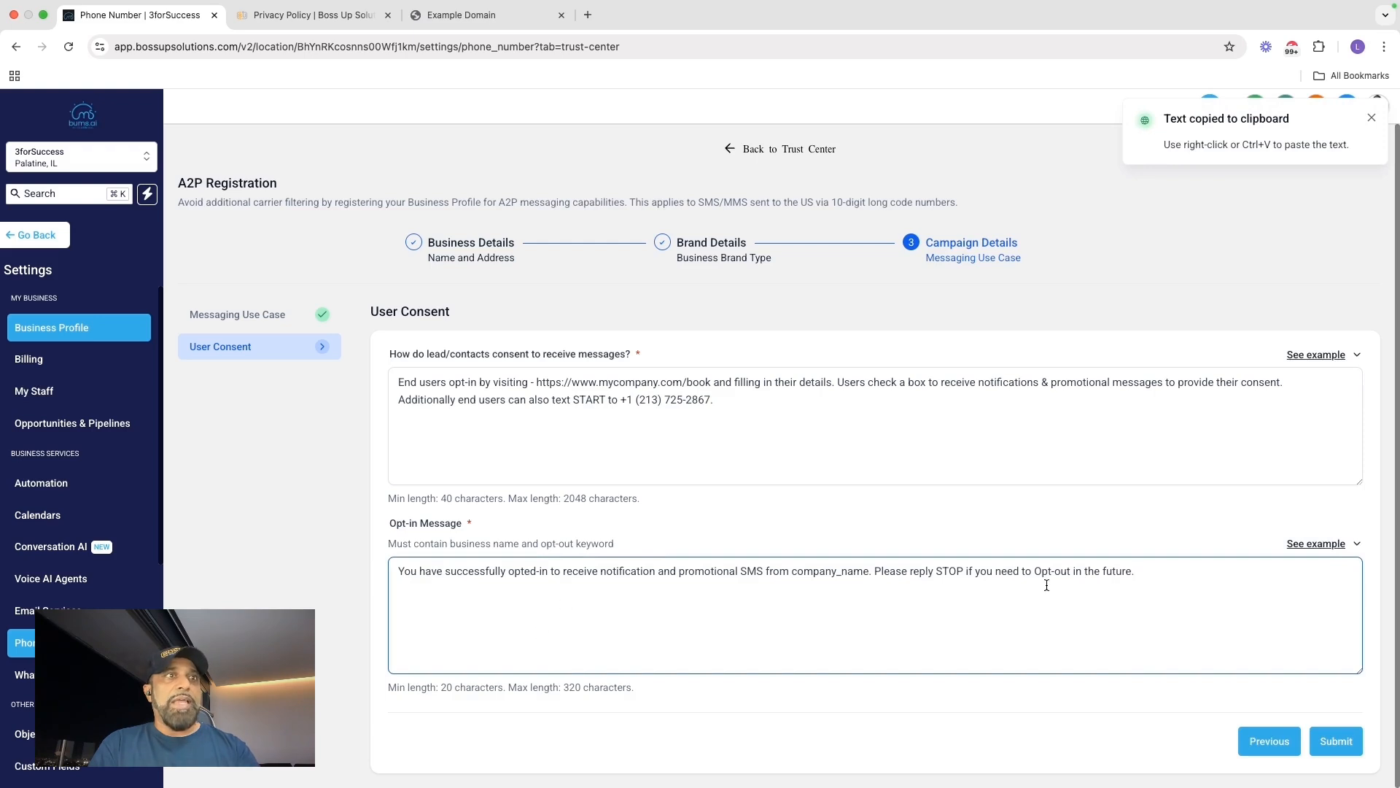
left_click(1346, 741)
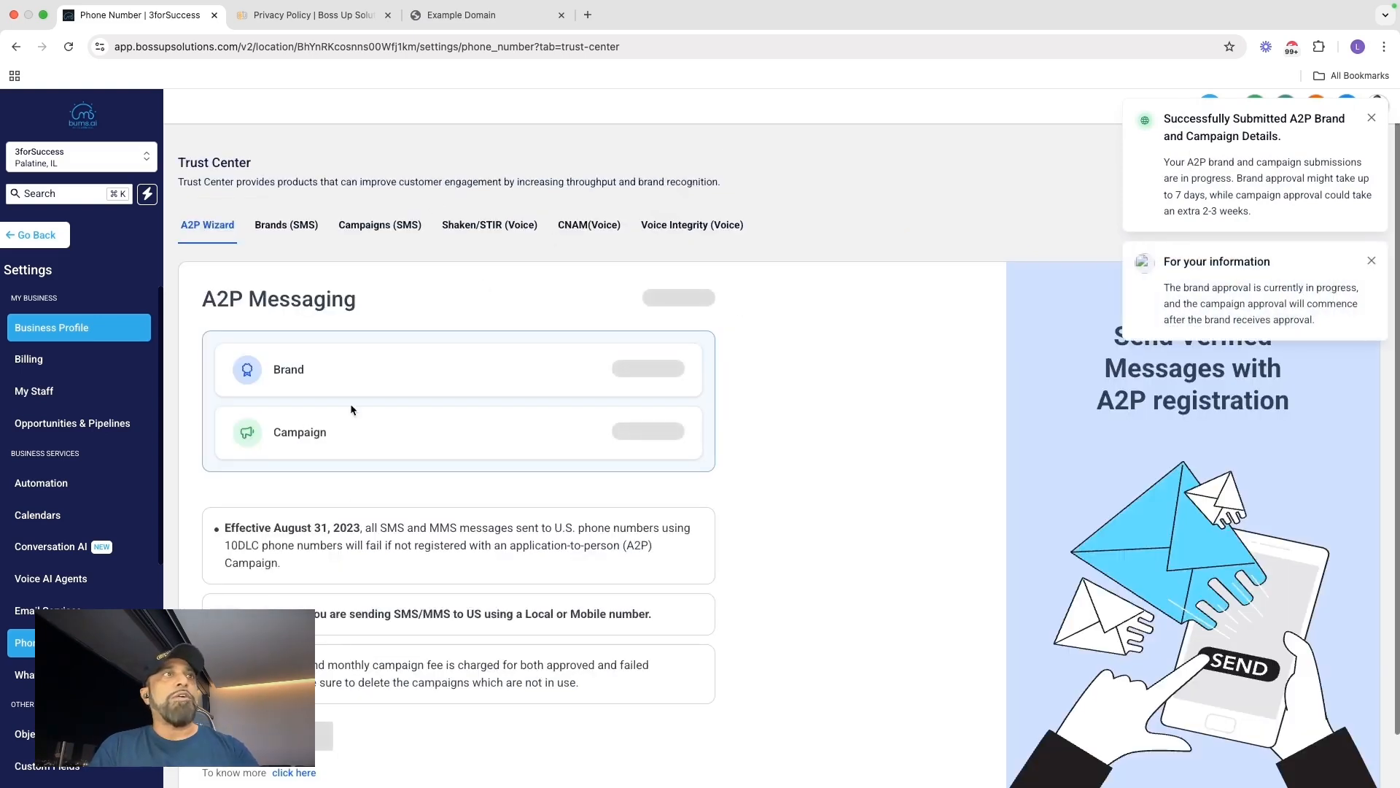
Check the A2P review status and the SMS brand and campaign lists in the Trust Center
scroll(353, 496, "down", 1)
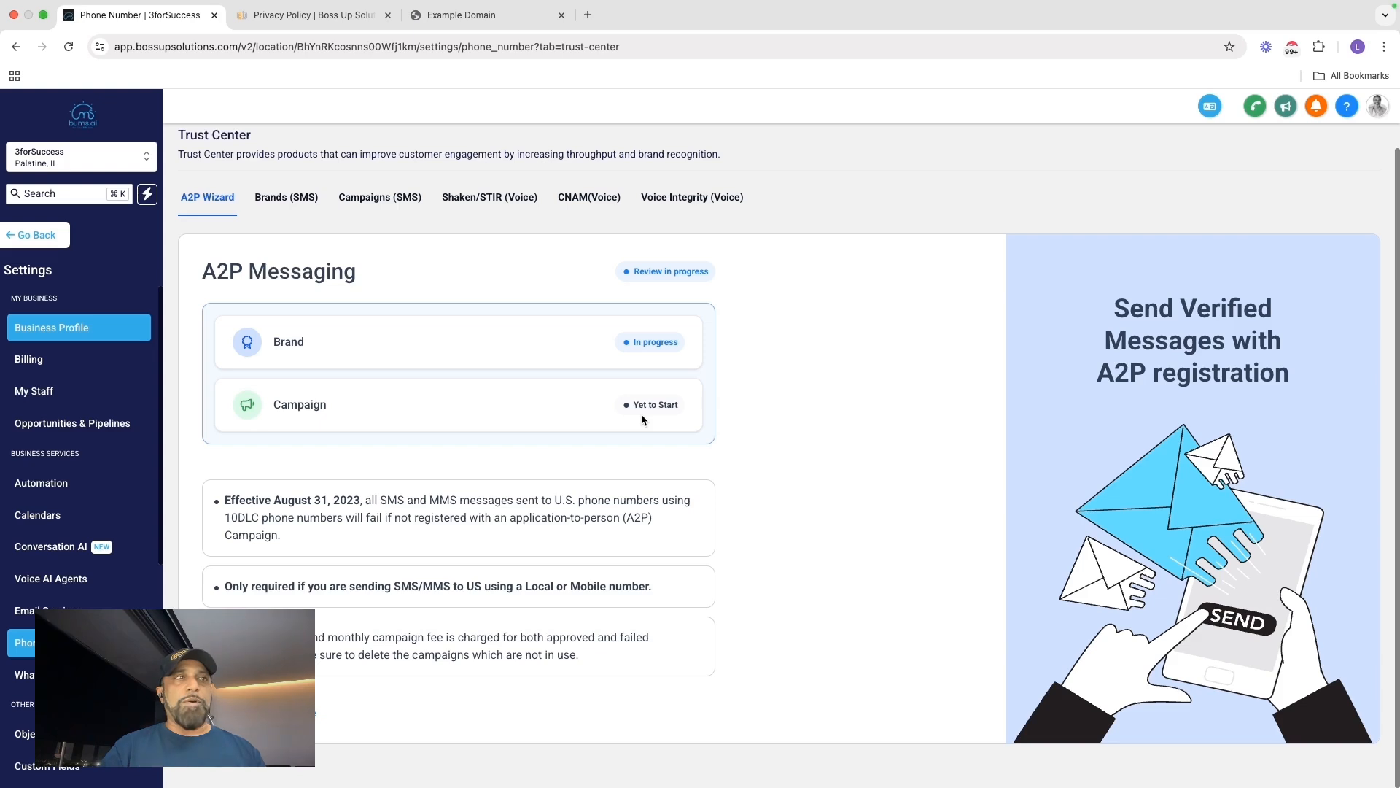
left_click(278, 212)
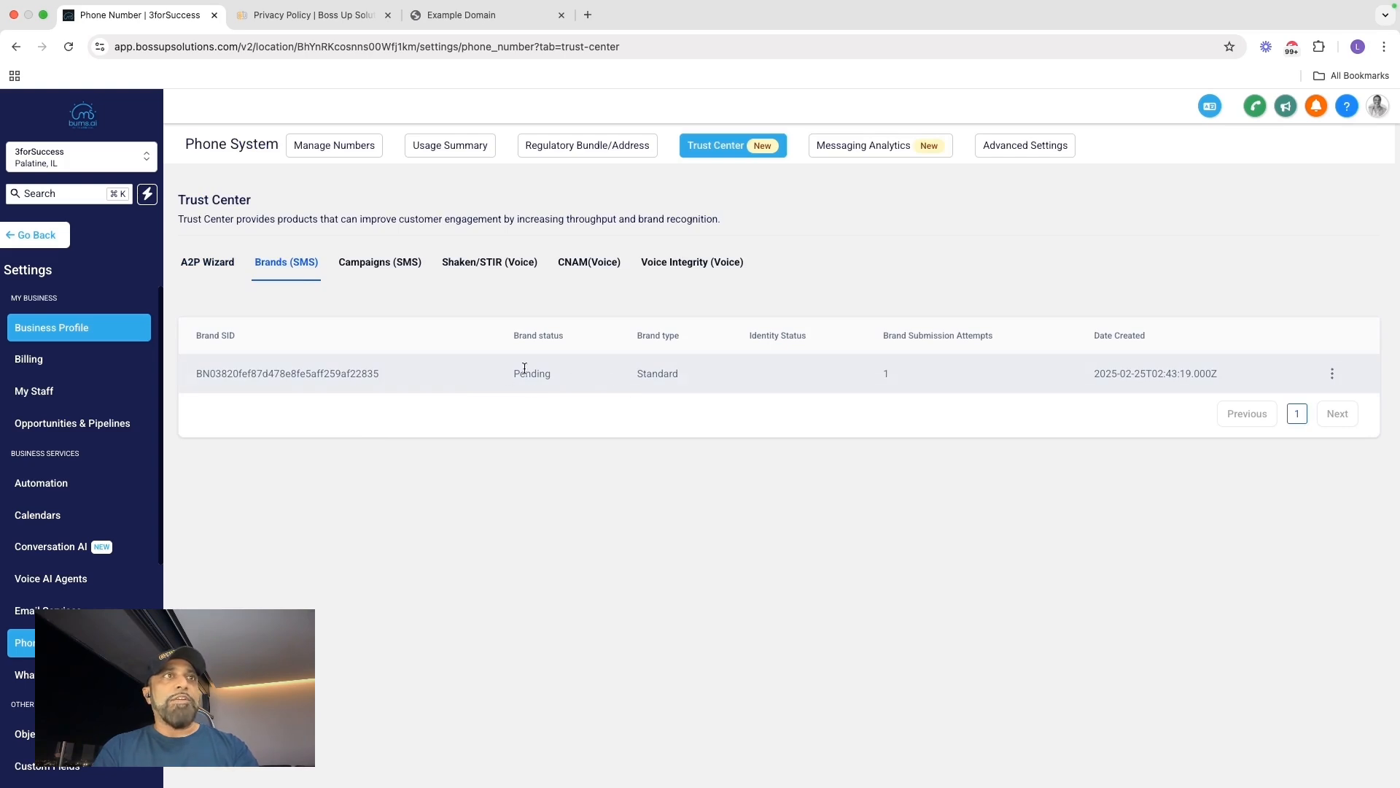
left_click(380, 263)
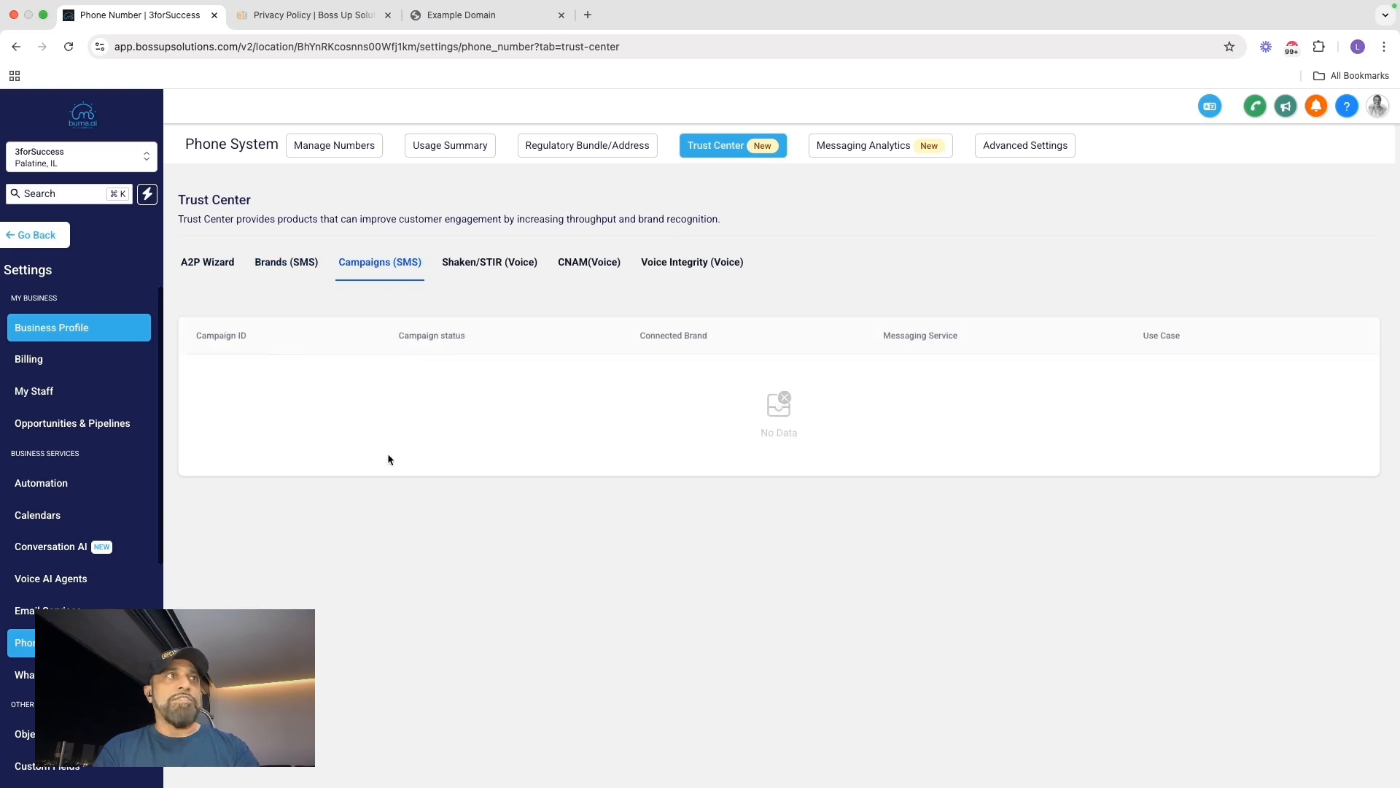
Register for Shaken/STIR (Voice) with the friendly name 3forSucce$$, certify the business profile as call originator, and submit
left_click(493, 264)
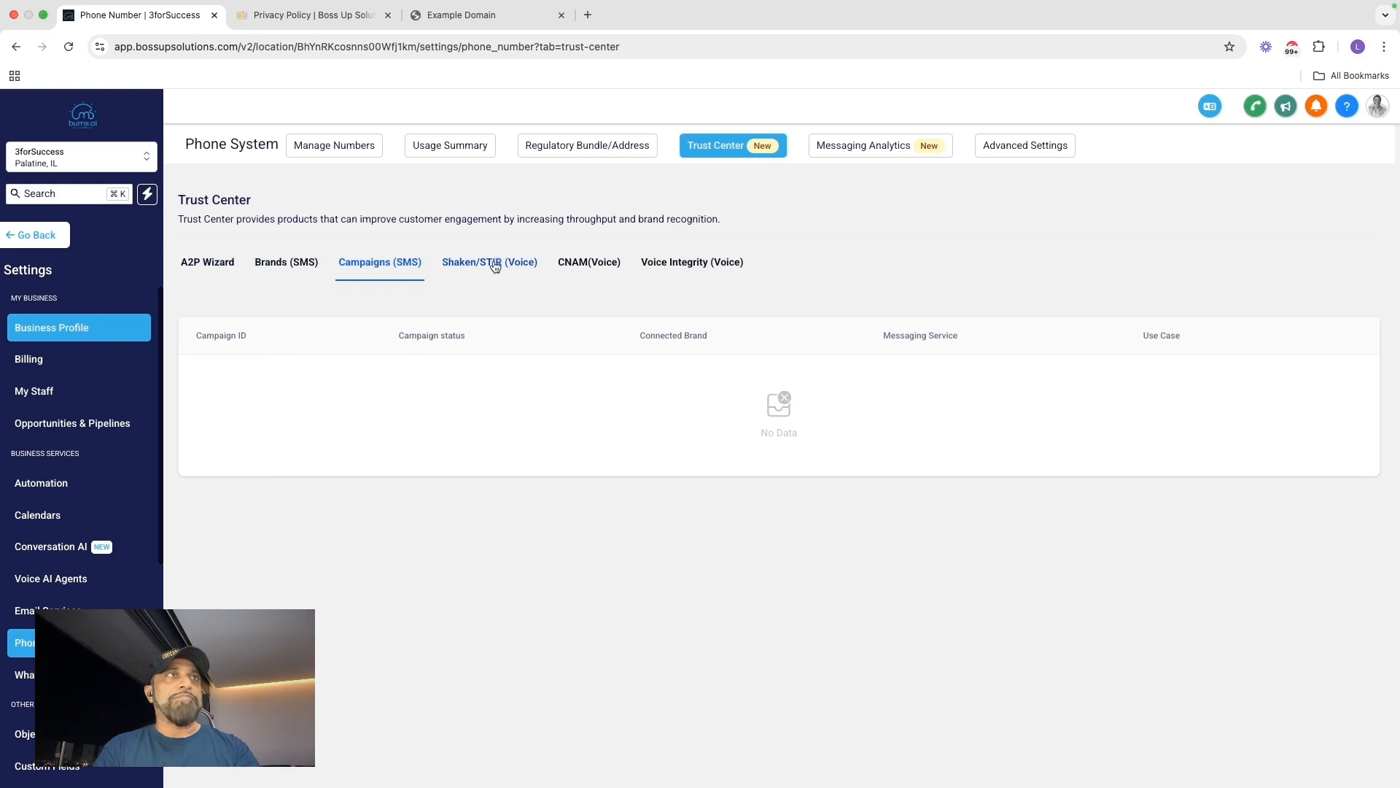
left_click(270, 453)
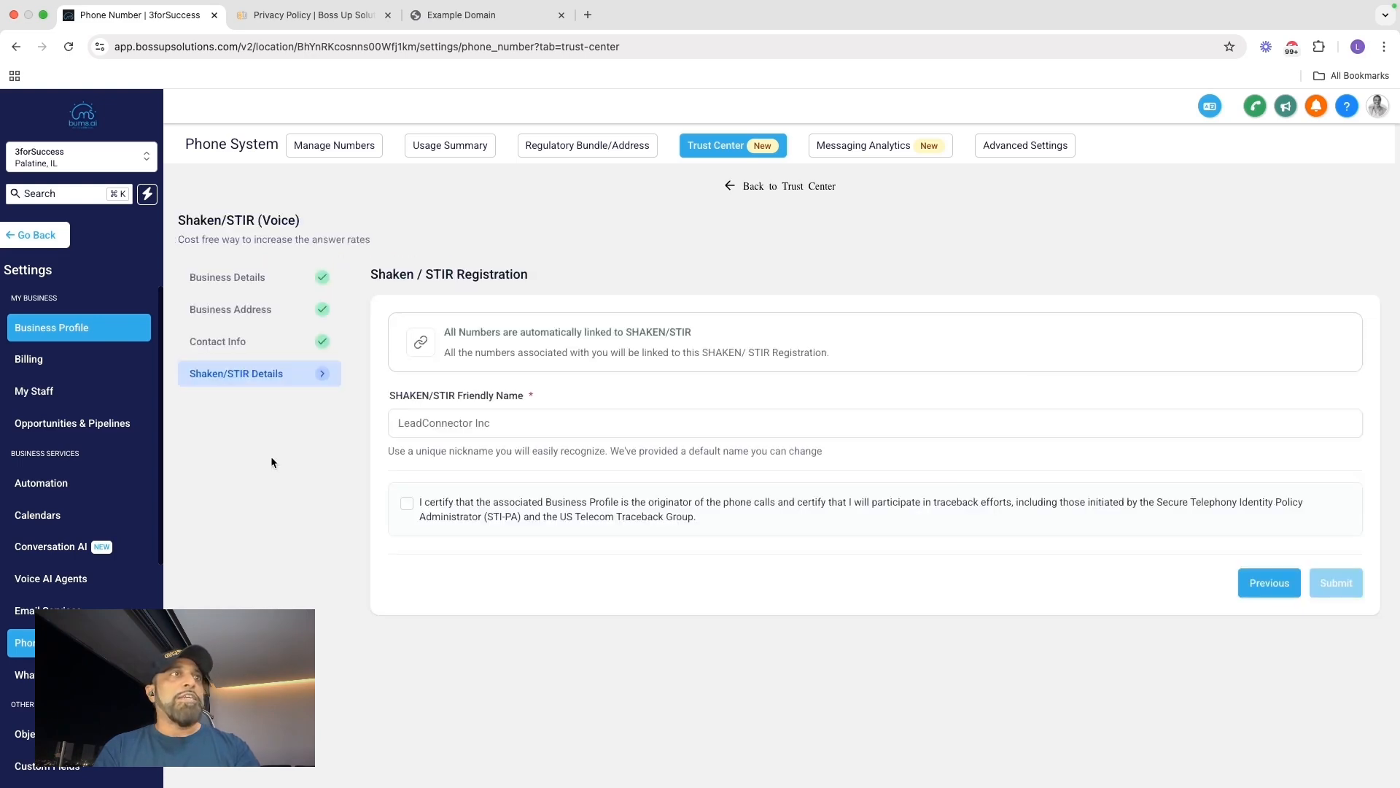
left_click(476, 424)
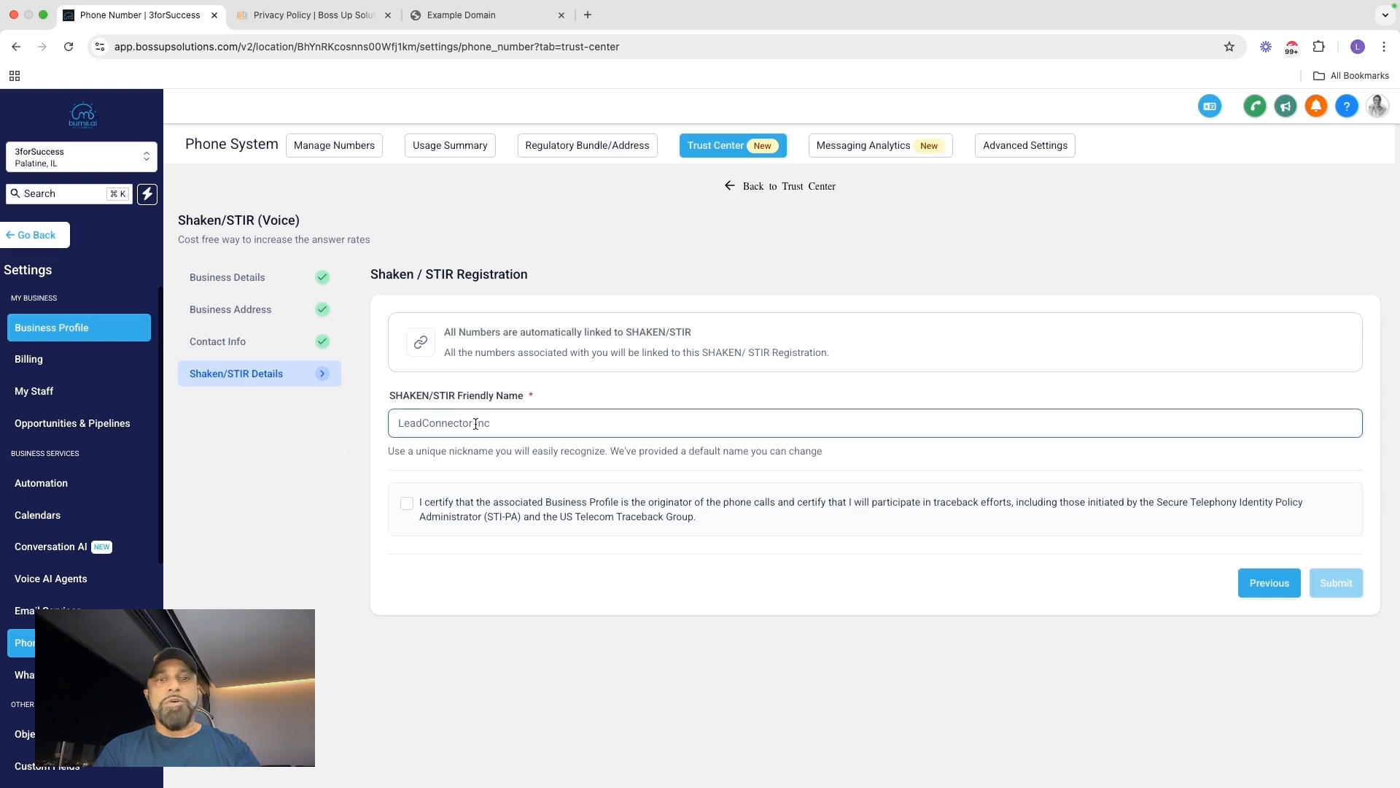
key("super+a")
key("BackSpace")
type("3for")
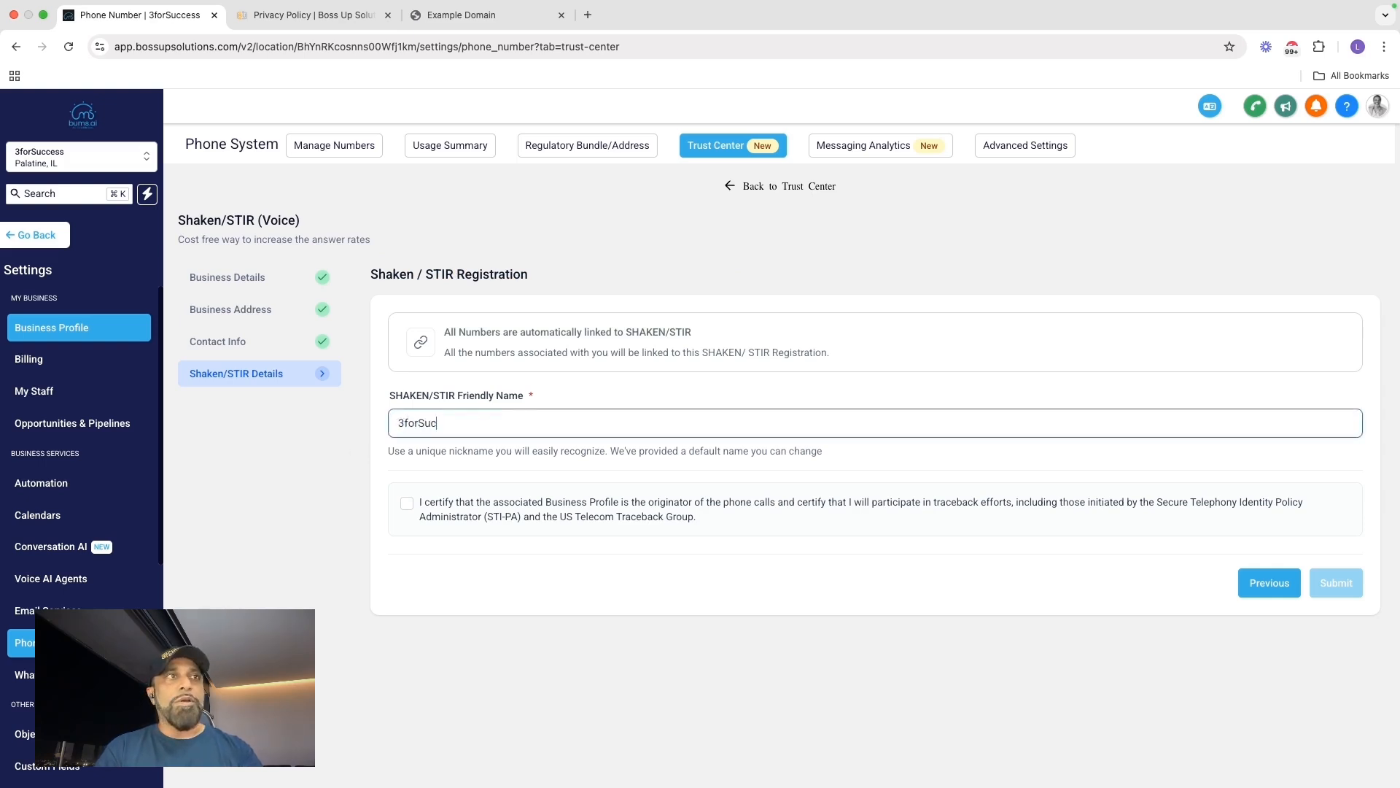
type("Succe$$")
left_click(397, 503)
left_click(405, 504)
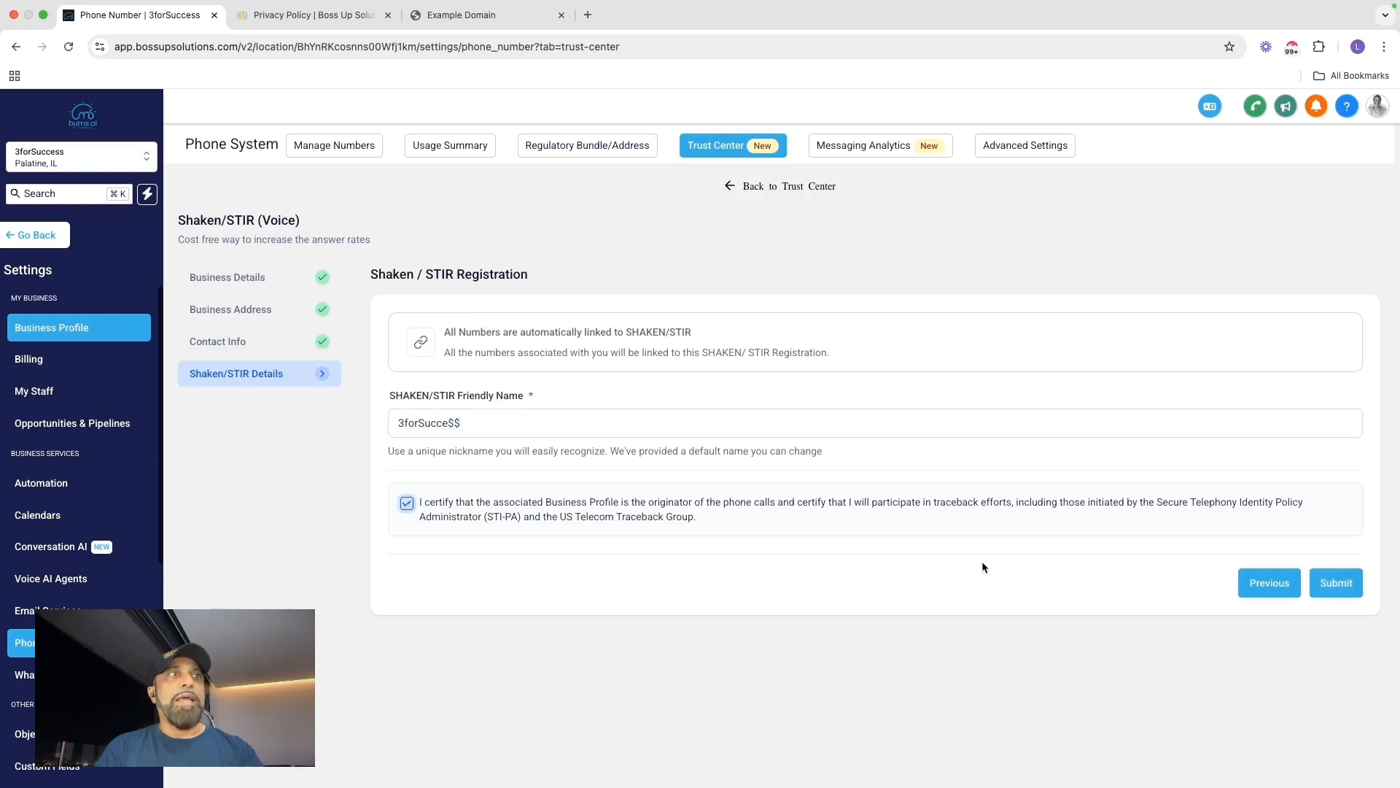
left_click(1337, 584)
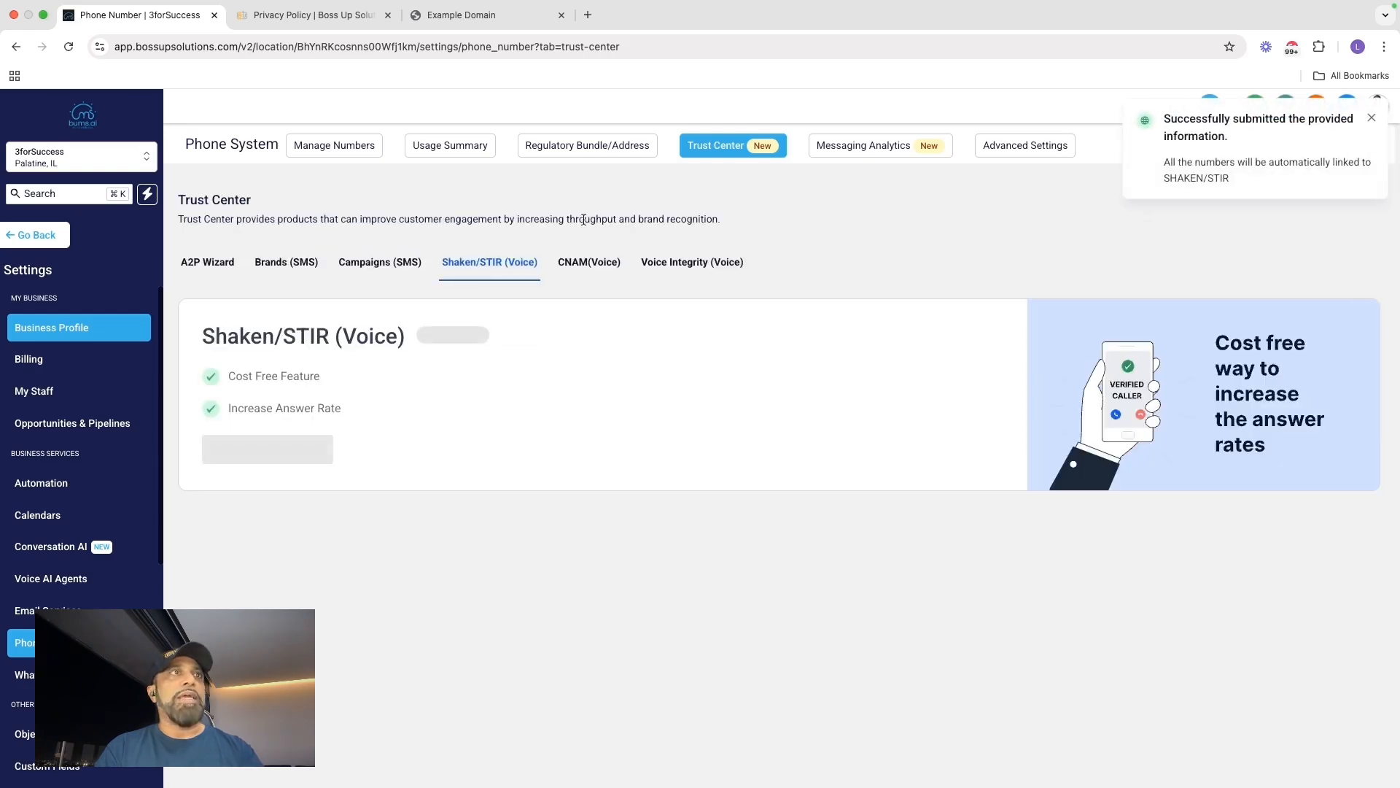
Register for CNAM (Voice) with the display name 3forSucce$$, certify that it represents the business, and submit
left_click(587, 268)
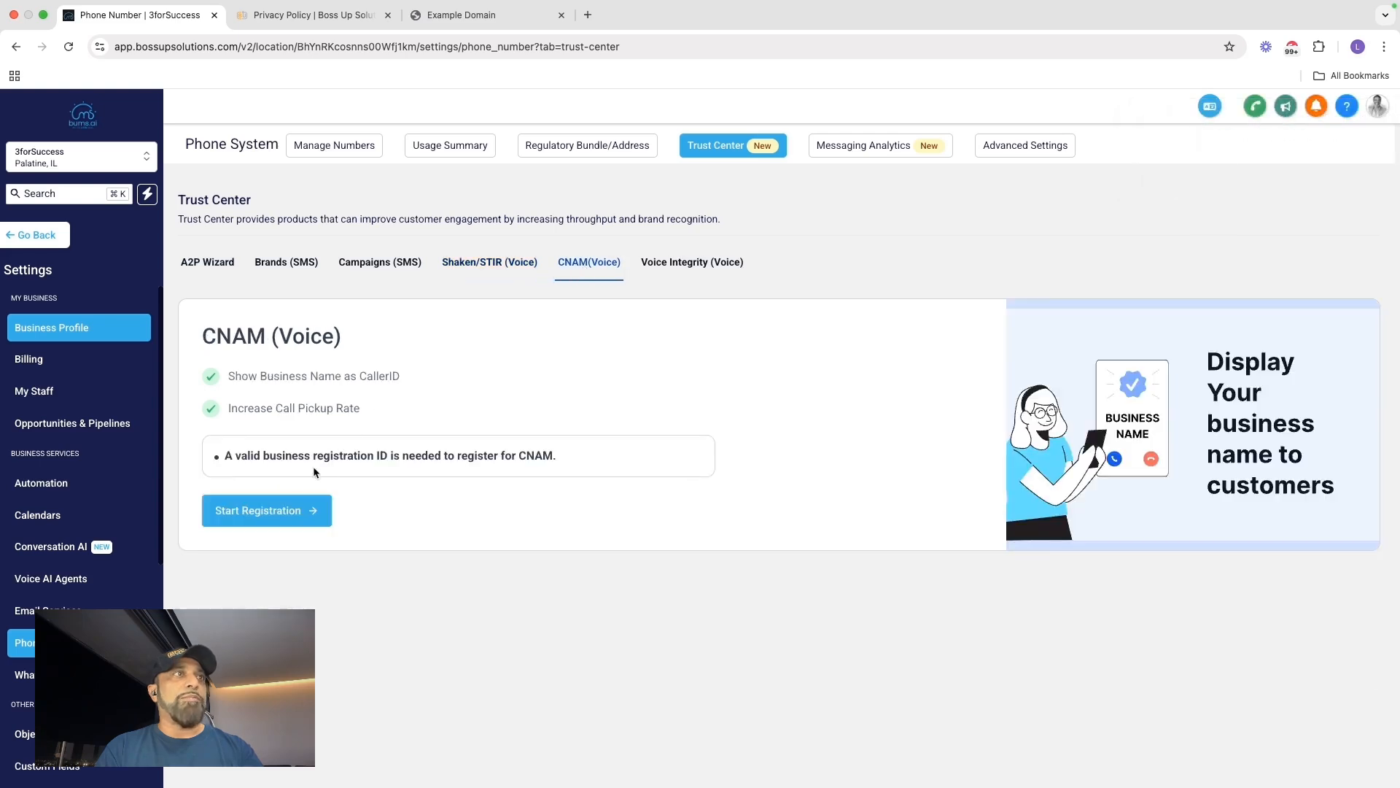
left_click(286, 513)
left_click(467, 423)
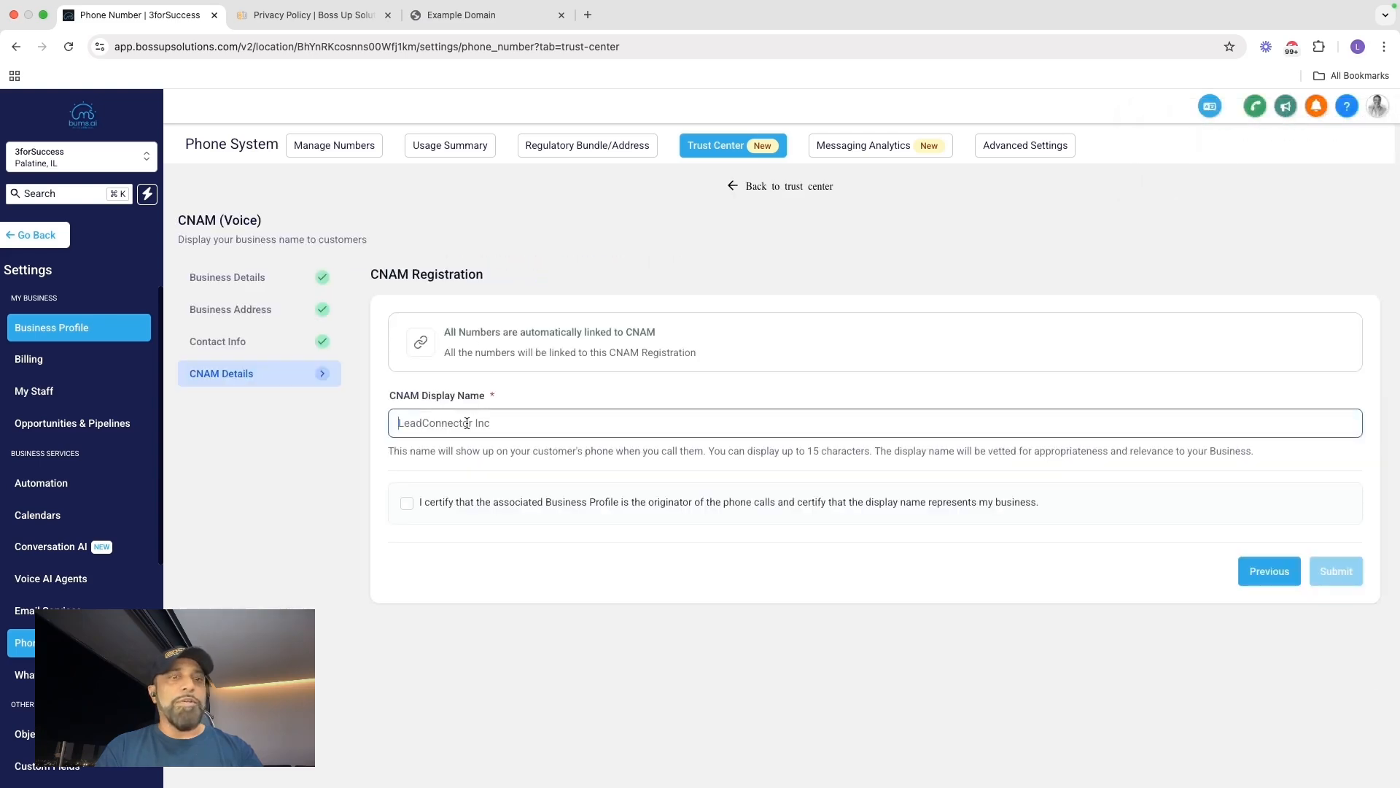
type("3forSucce$$")
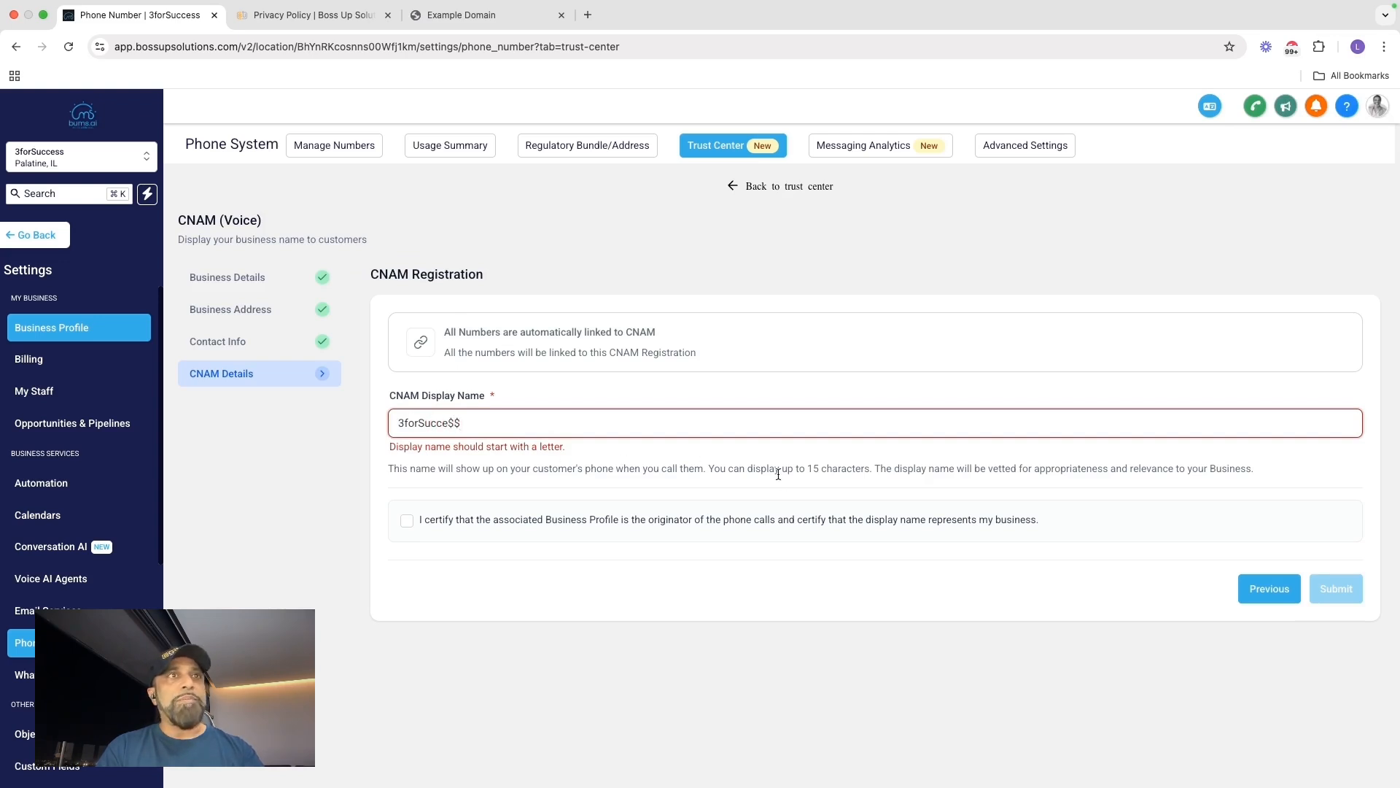
left_click_drag(800, 467, 878, 468)
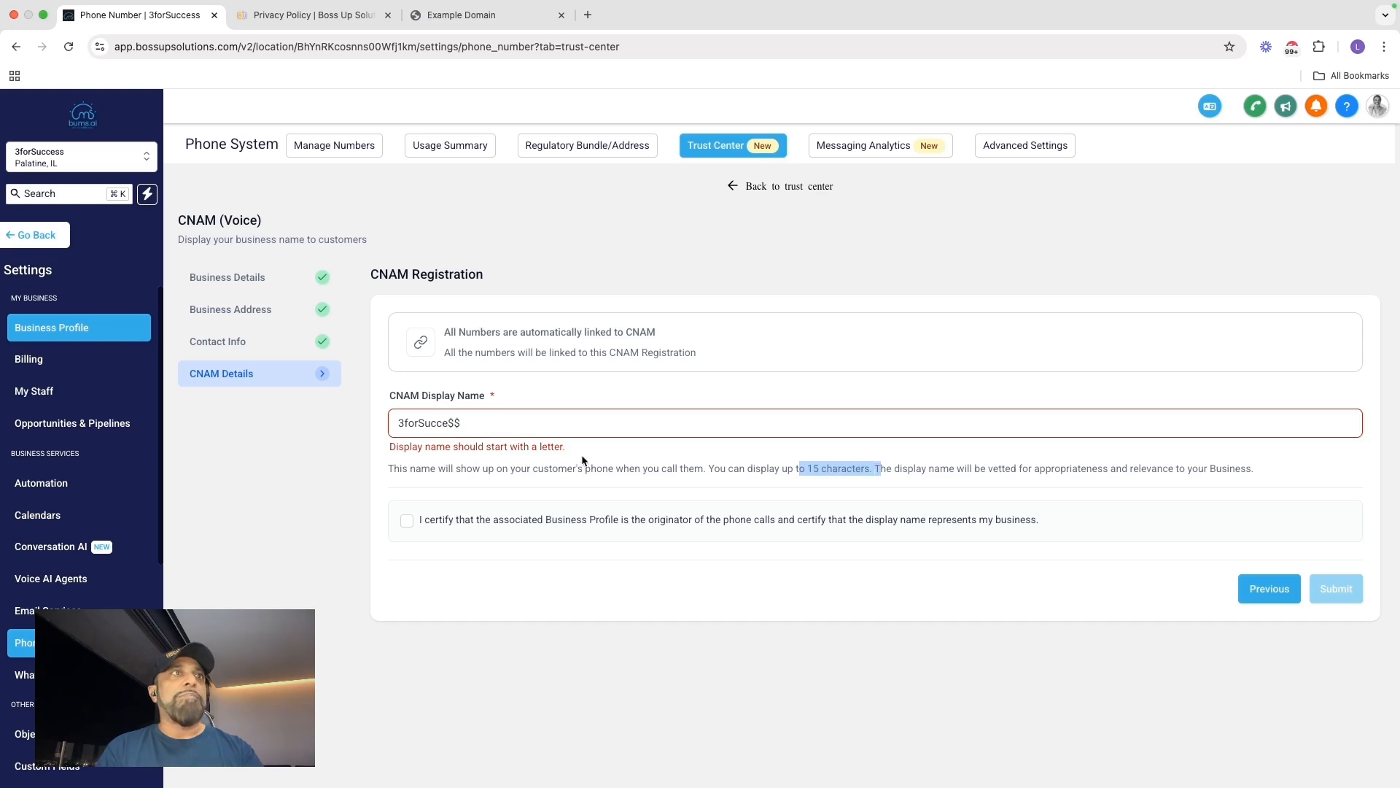
left_click(527, 418)
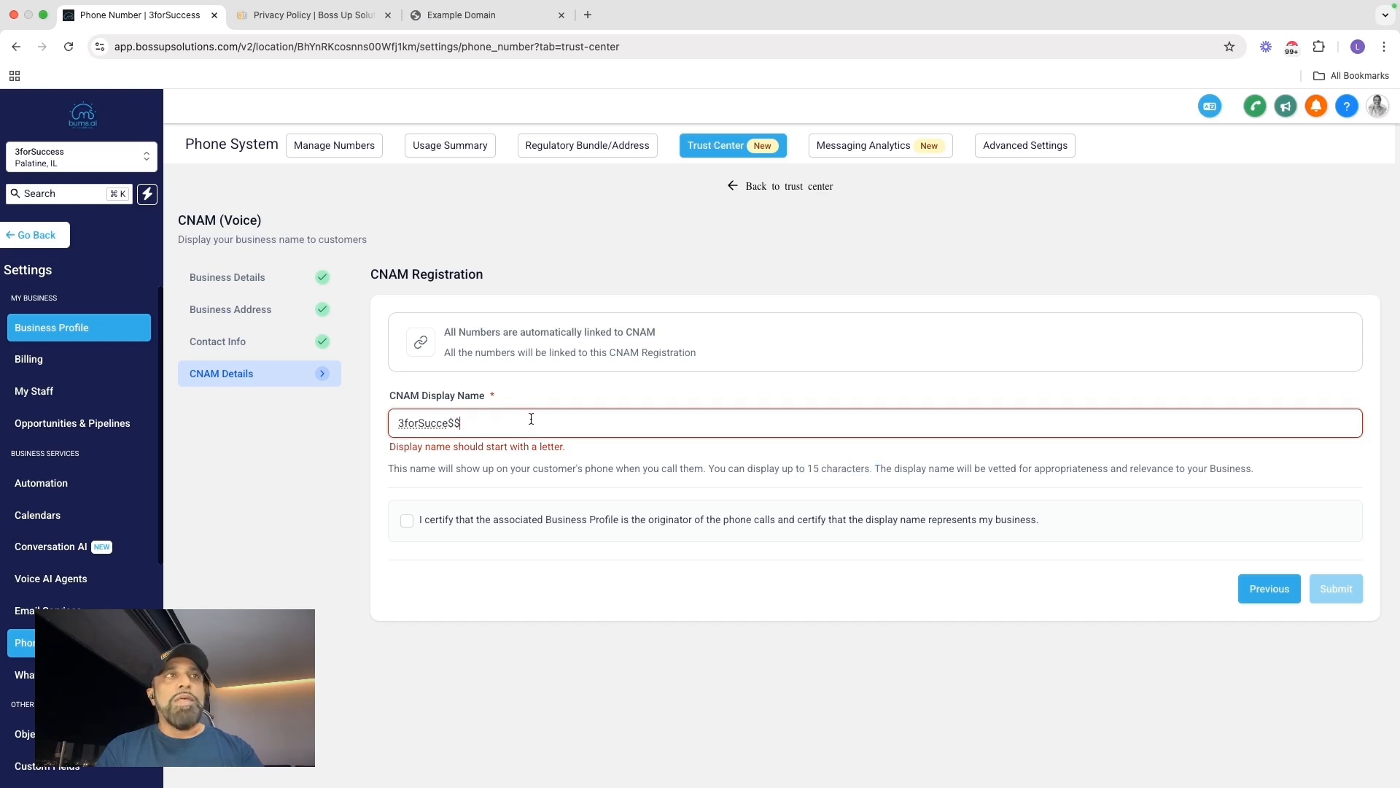
left_click_drag(465, 422, 400, 422)
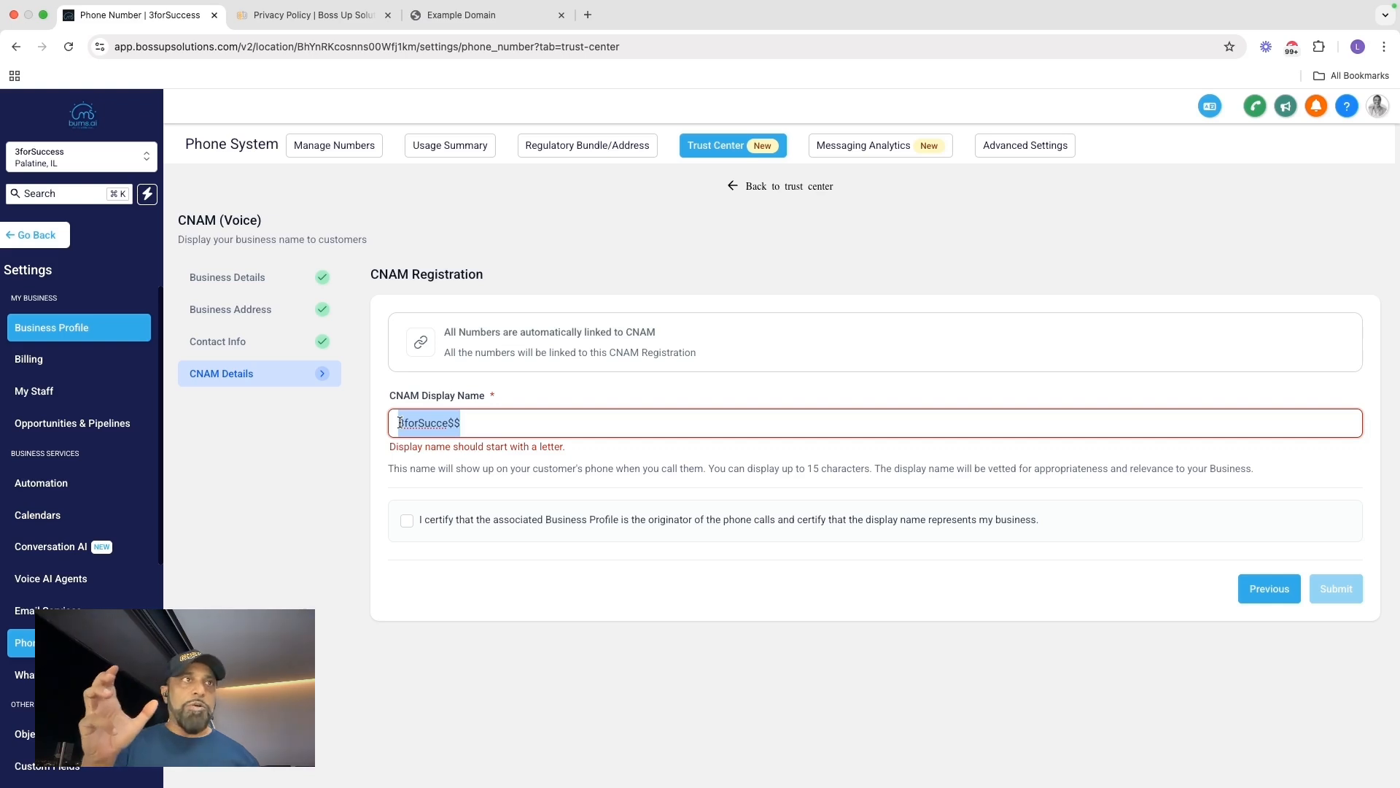
left_click(407, 521)
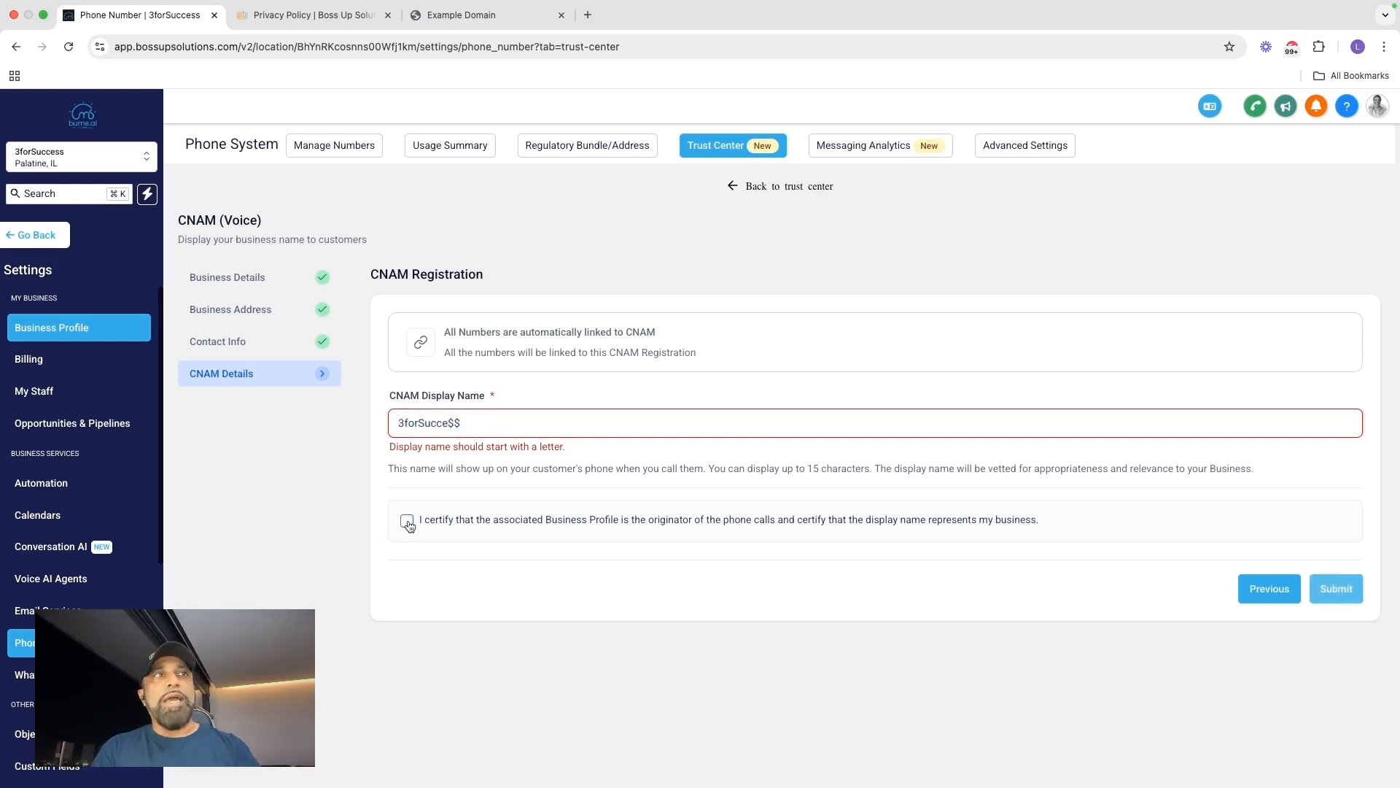
left_click(1333, 589)
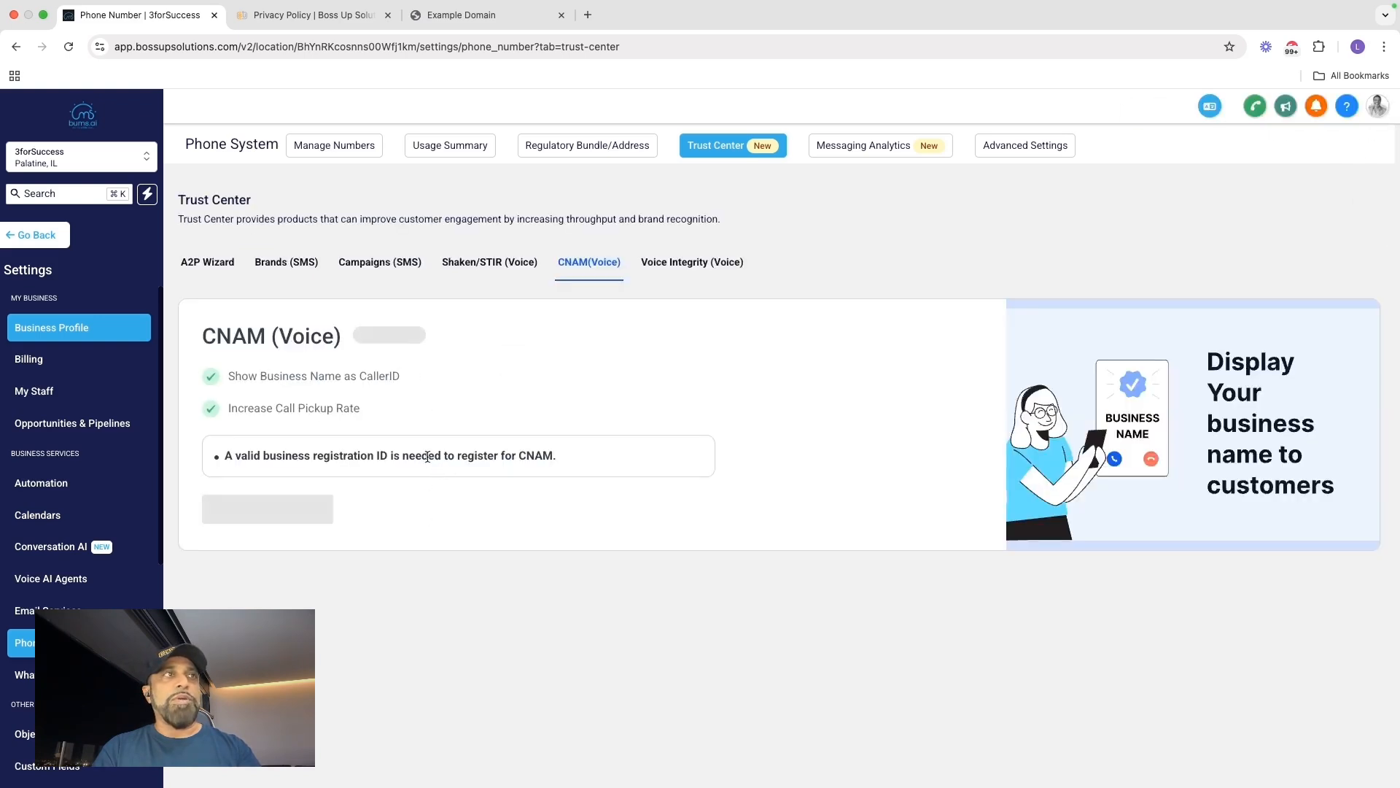
Check the Voice Integrity and A2P Wizard sections, and reload the list of managed phone numbers
left_click(684, 270)
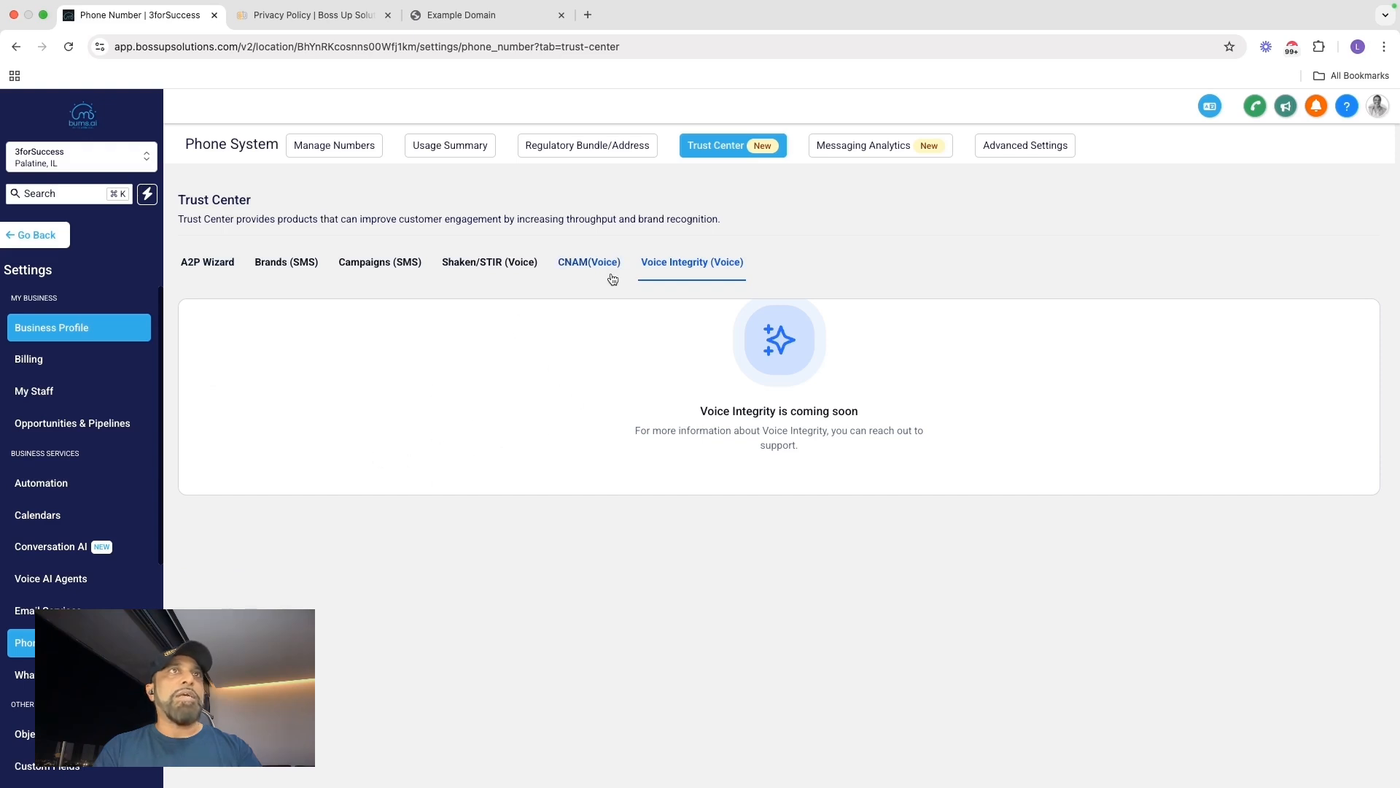
left_click(220, 272)
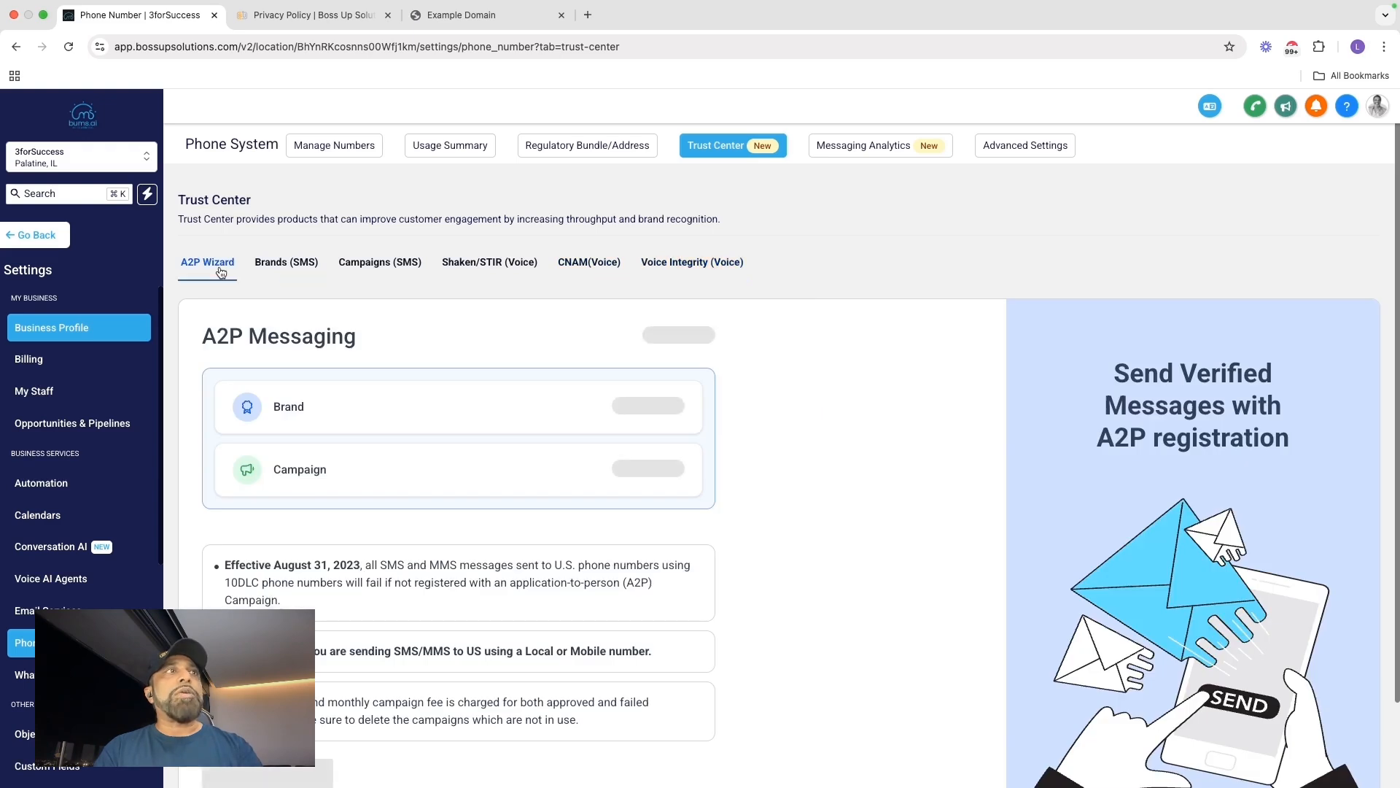
left_click(338, 142)
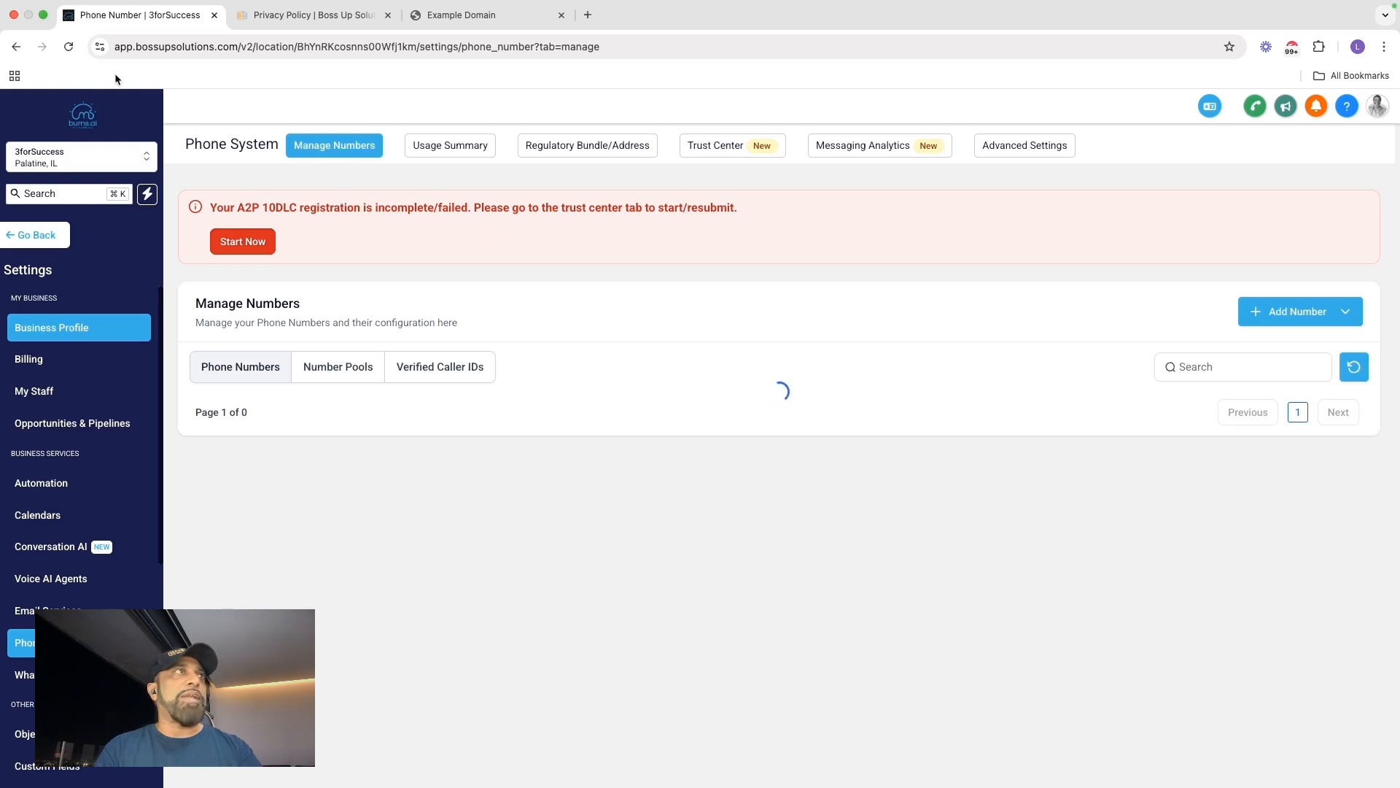
left_click(68, 47)
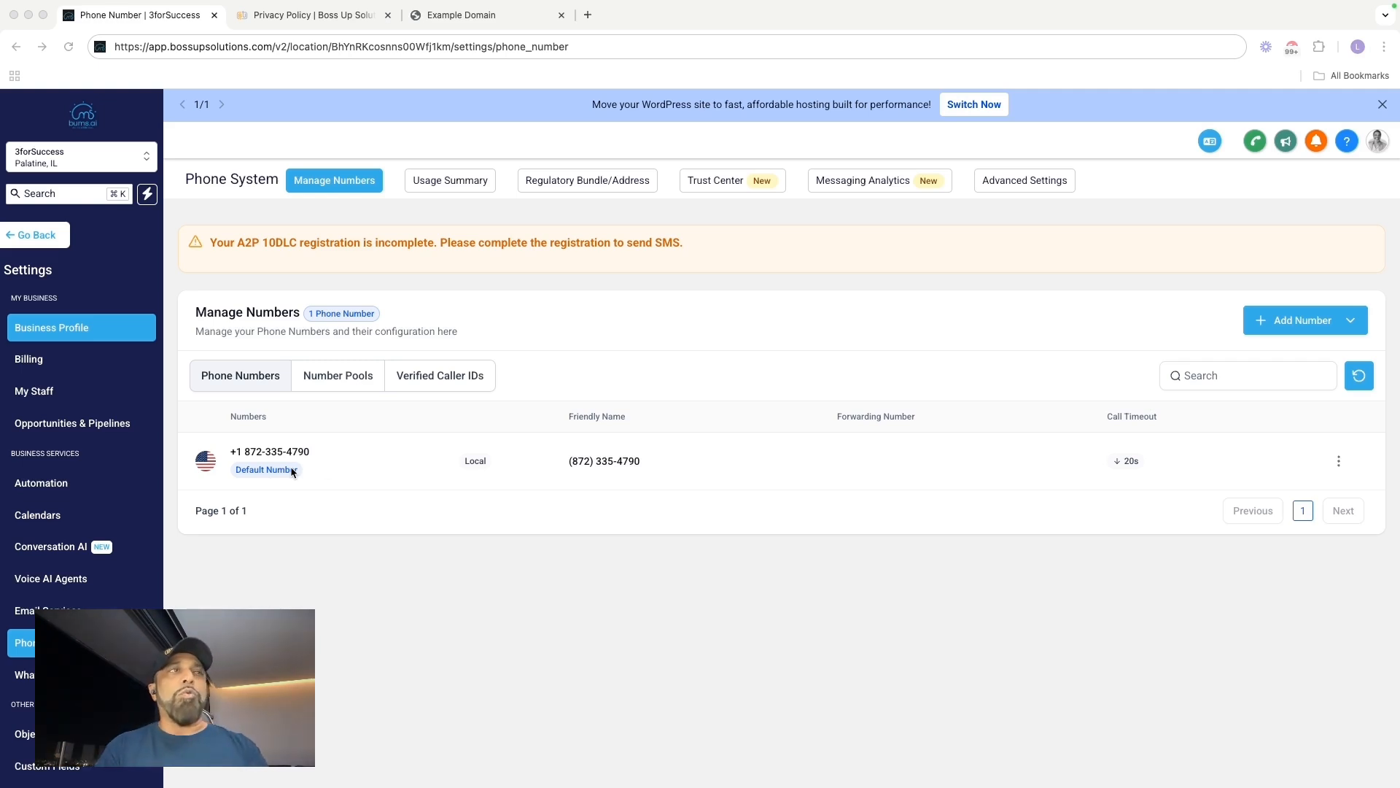
Open the configuration of the default local number and put MAIN in front of its name
left_click(1339, 464)
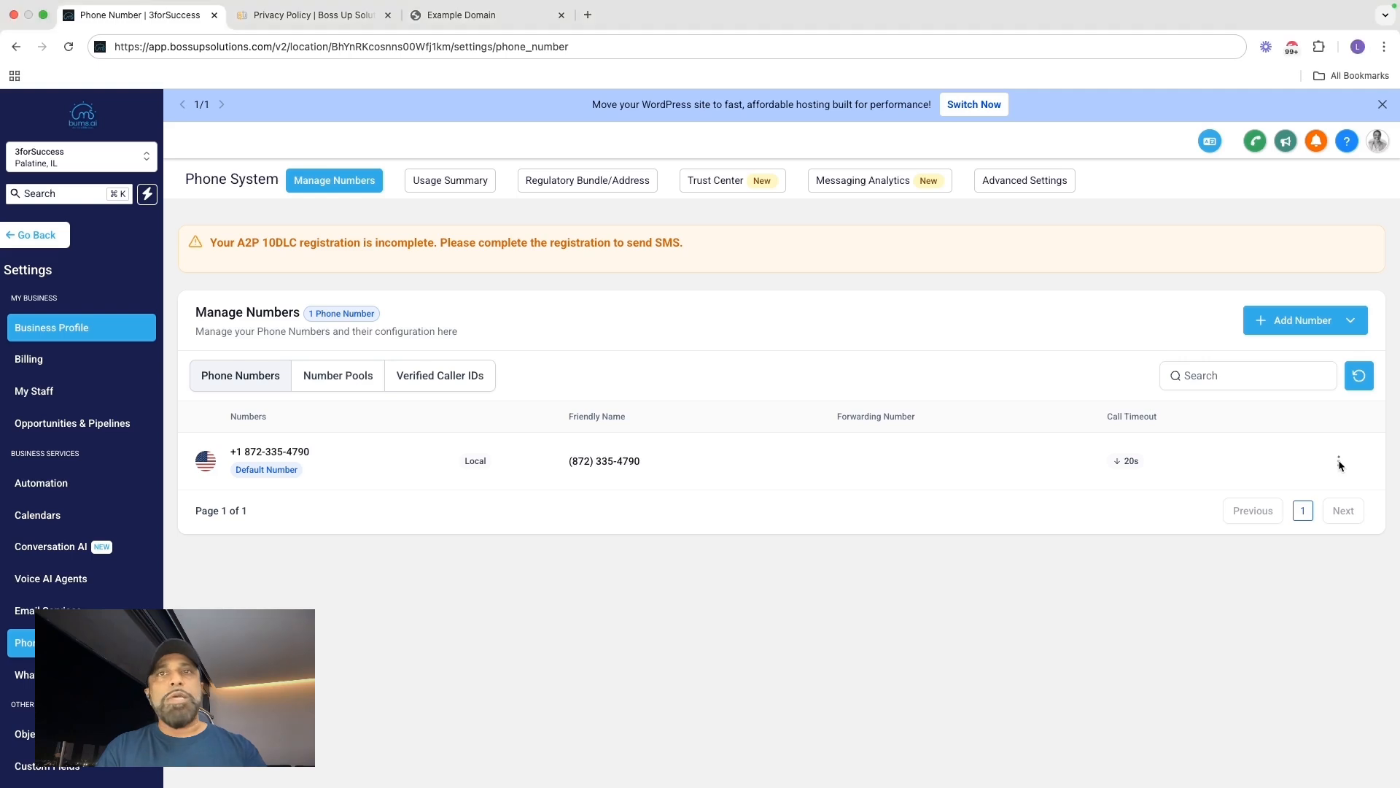
left_click(1339, 461)
left_click(1256, 538)
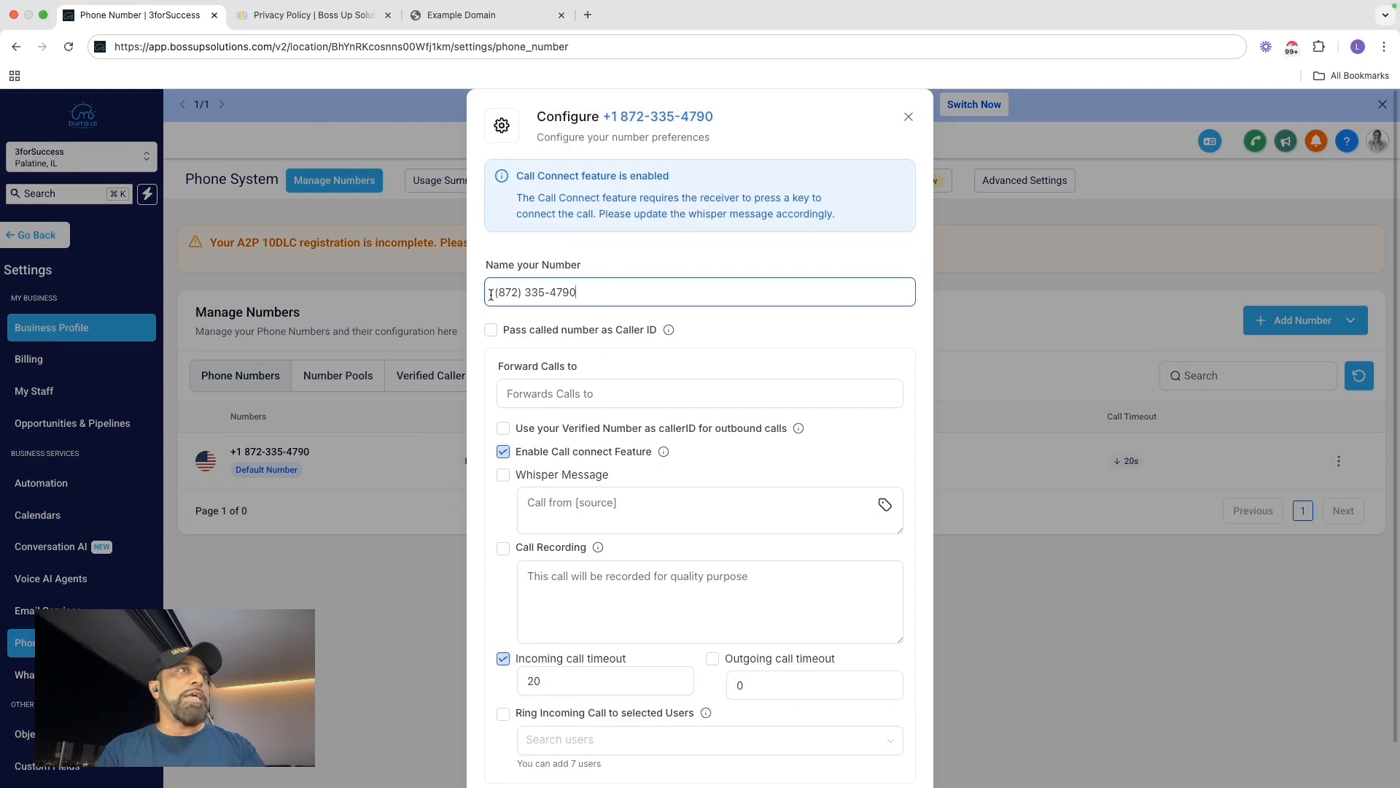
type("MAIN")
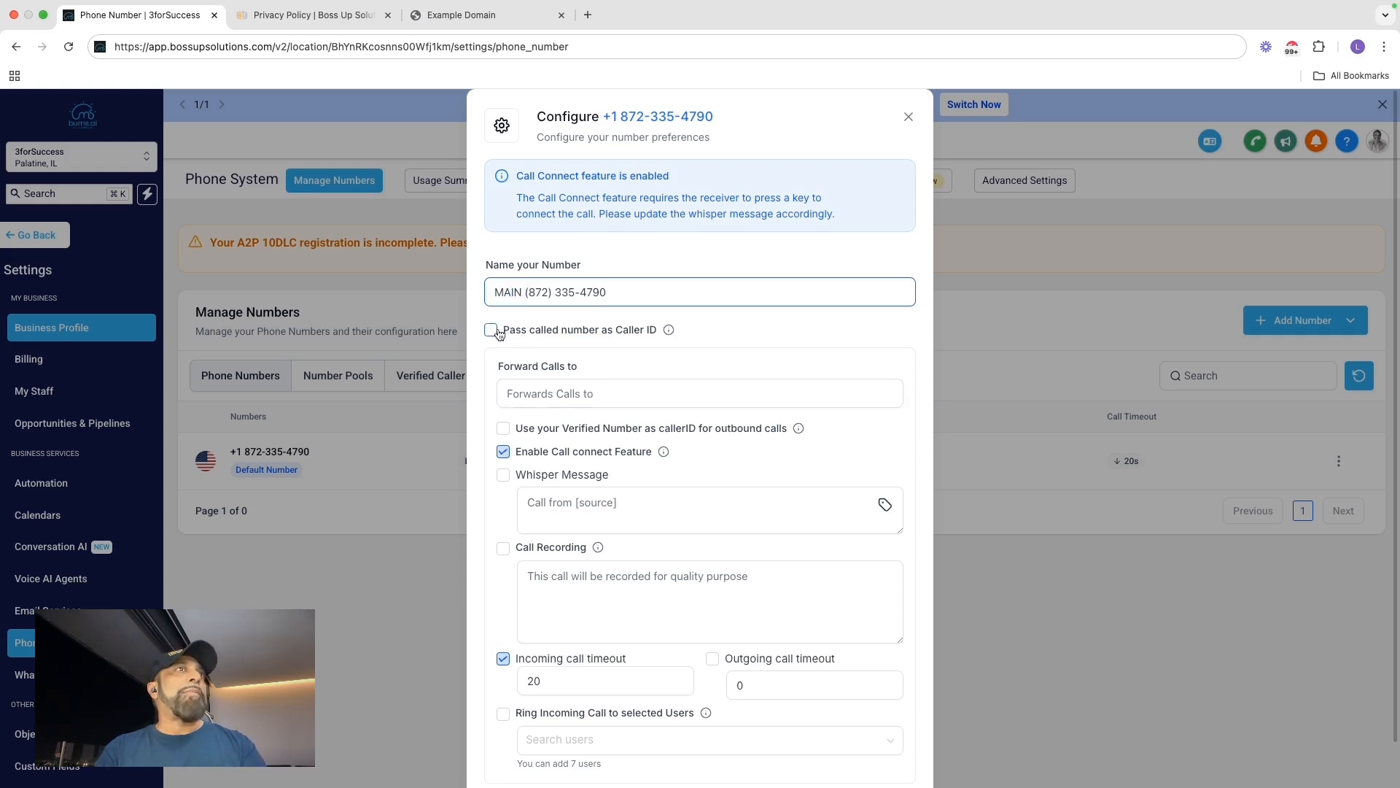
Try the option to pass the called number as caller ID, and review the call forwarding field
scroll(498, 334, "down", 1)
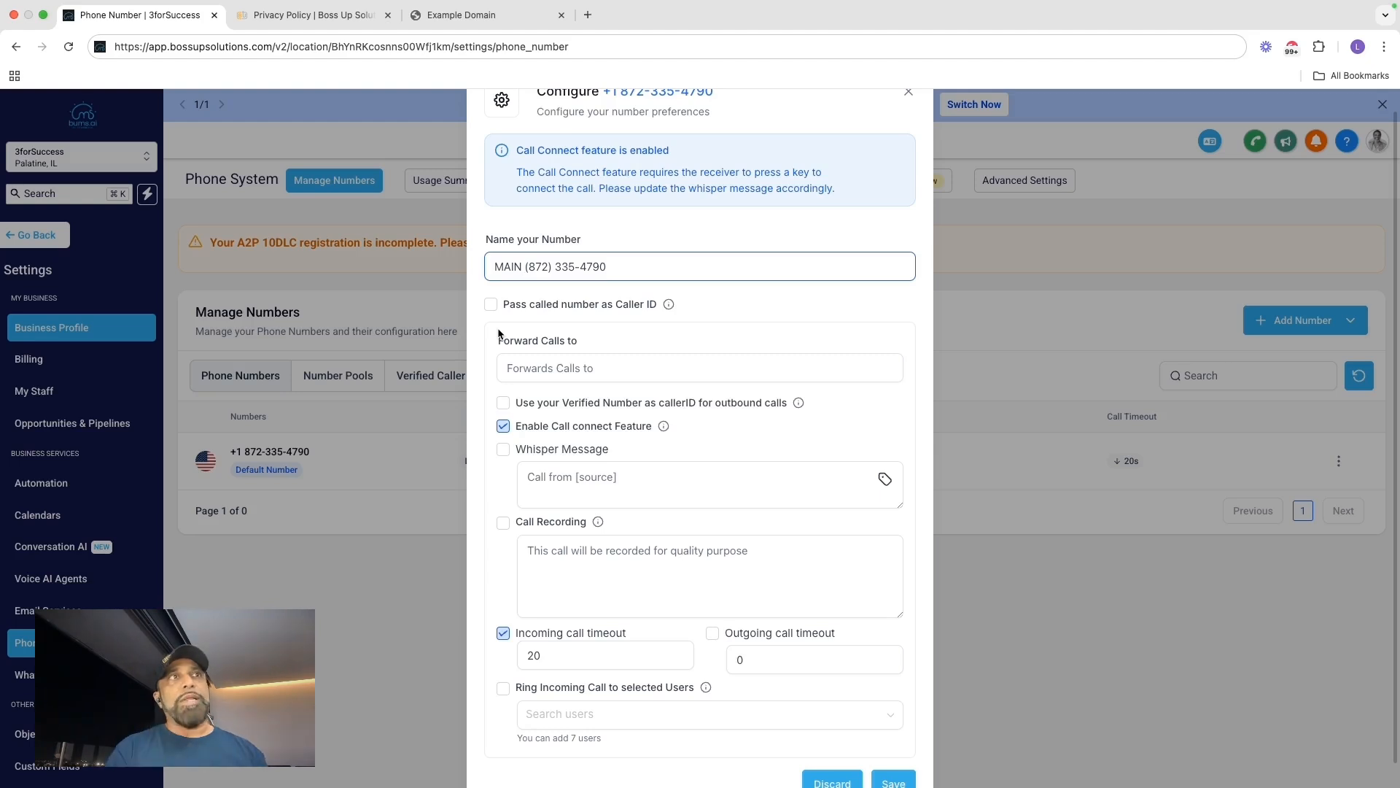
left_click(491, 305)
left_click(560, 370)
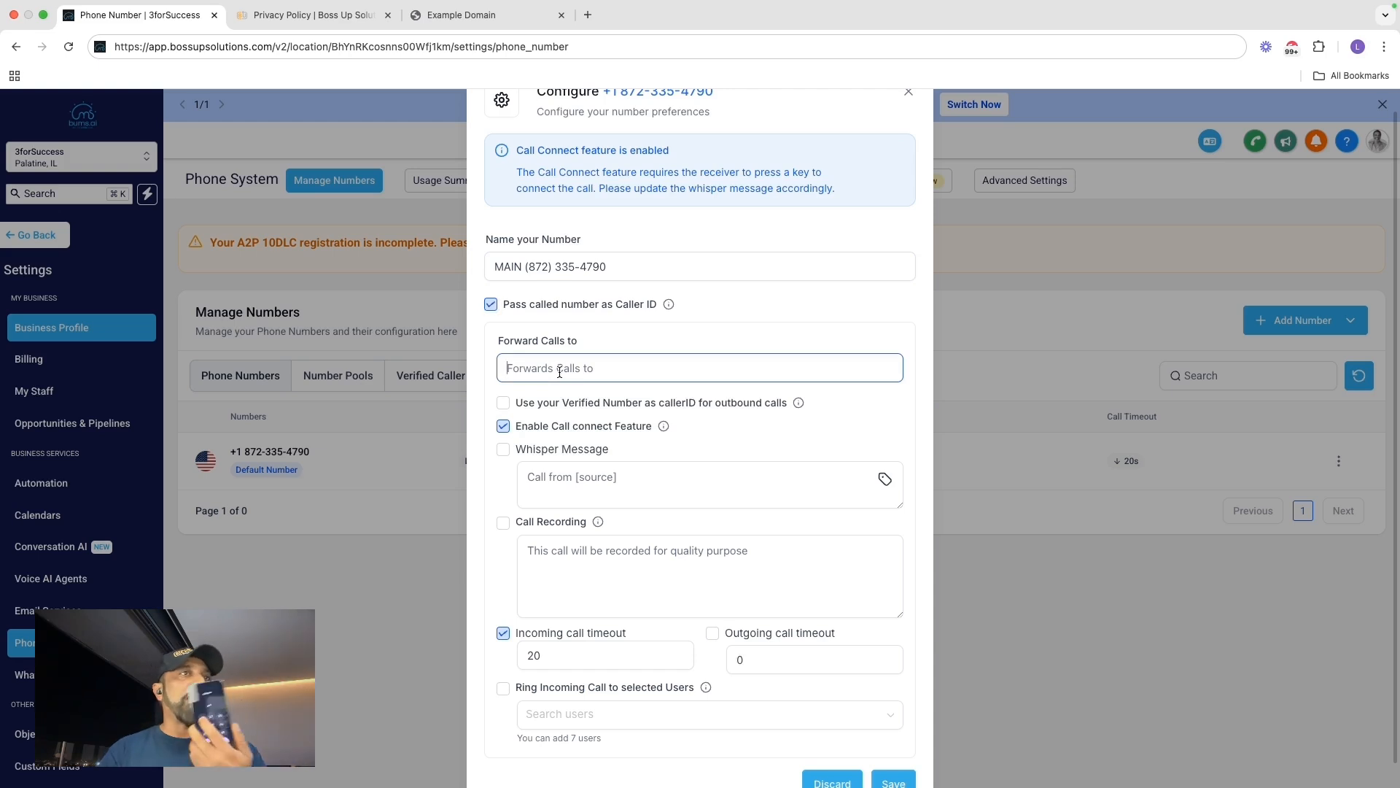
left_click(491, 305)
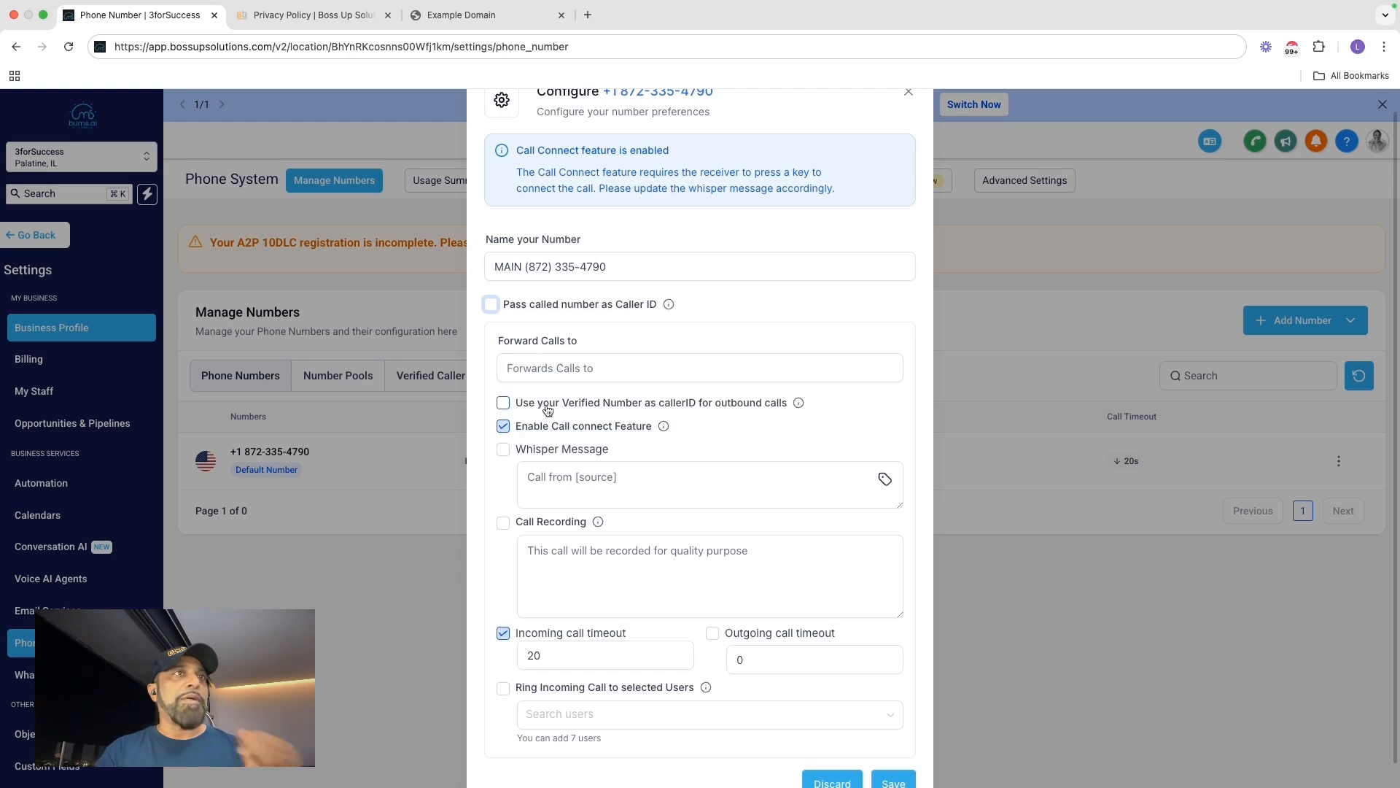
scroll(547, 410, "down", 1)
left_click(549, 364)
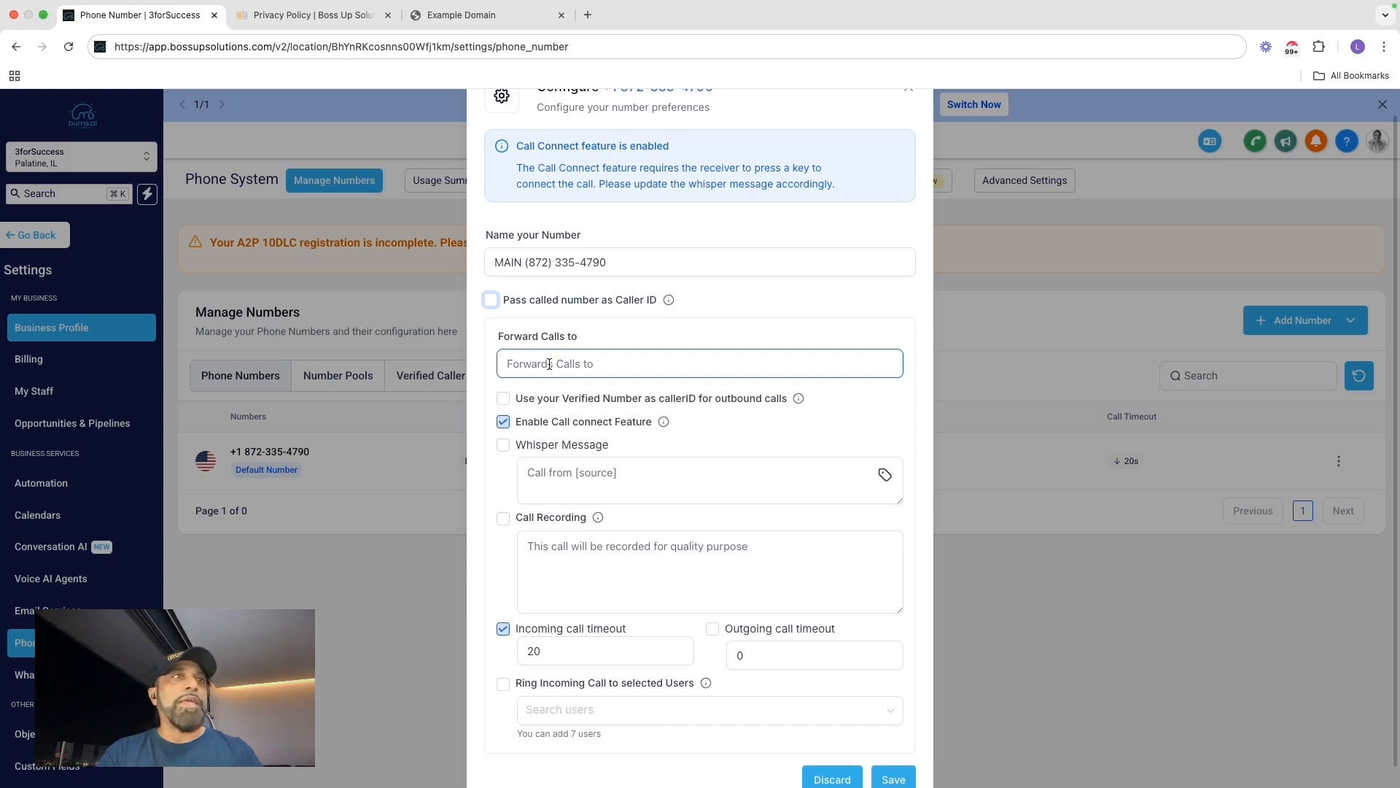
scroll(549, 364, "down", 2)
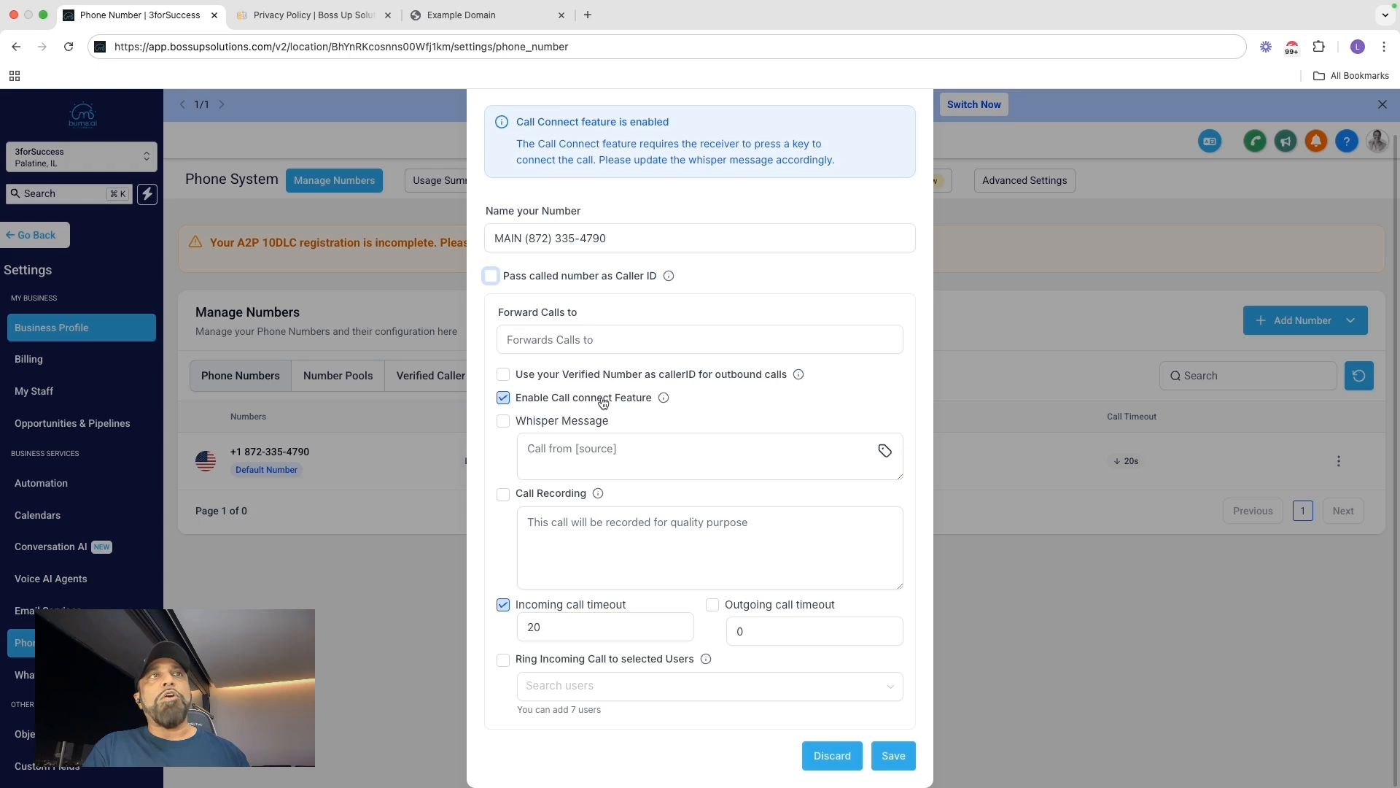
Turn off the Call Connect feature for the MAIN number
left_click(505, 399)
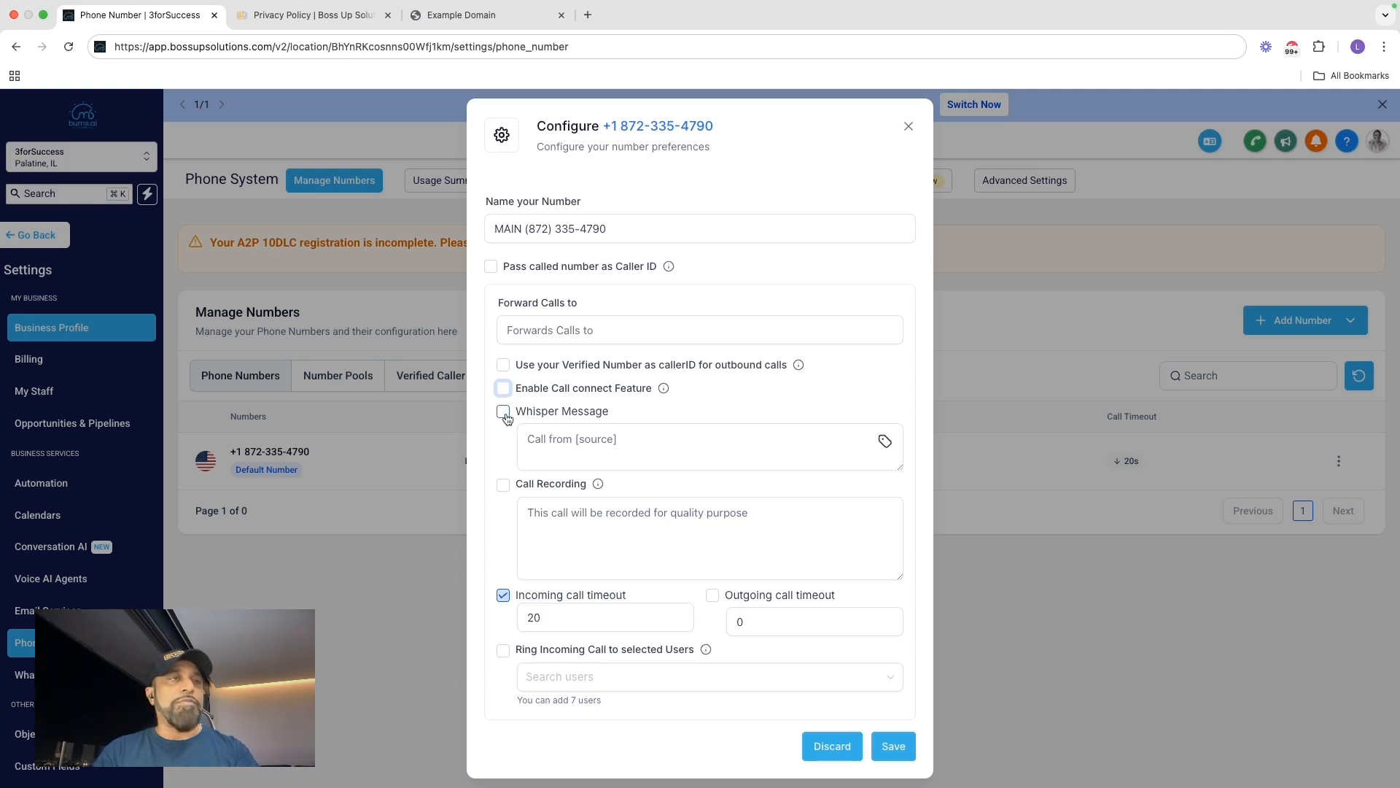
left_click(505, 412)
left_click(538, 438)
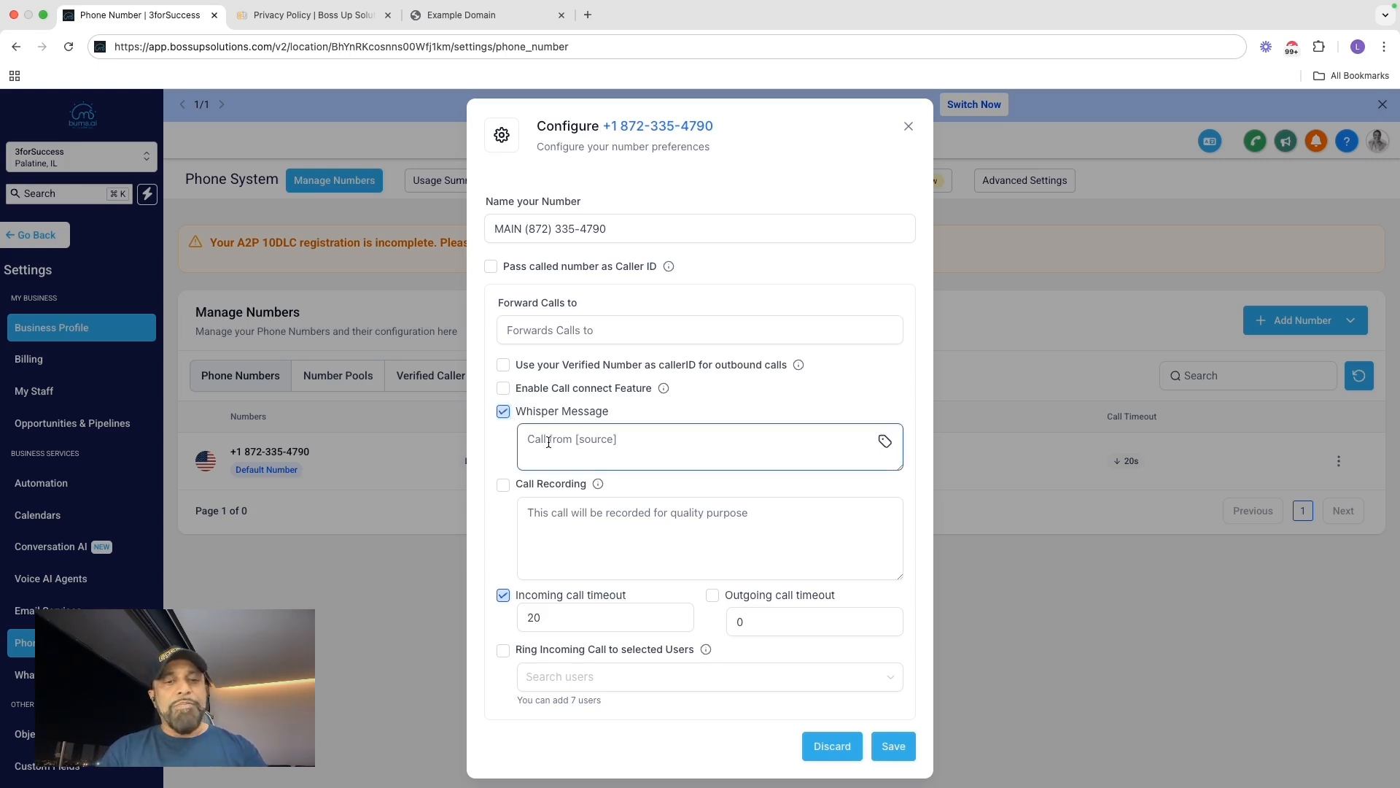
type("3 for Success")
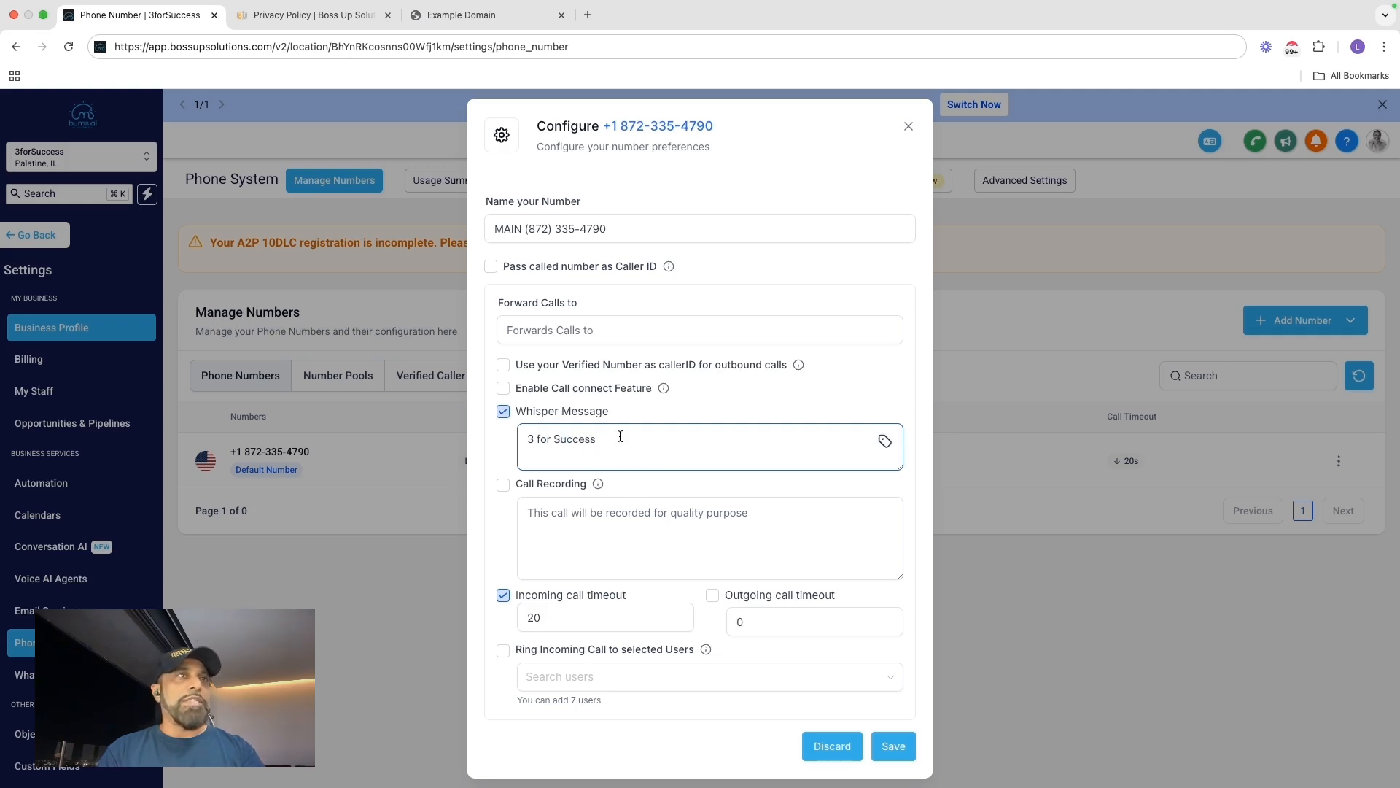
left_click_drag(620, 438, 508, 442)
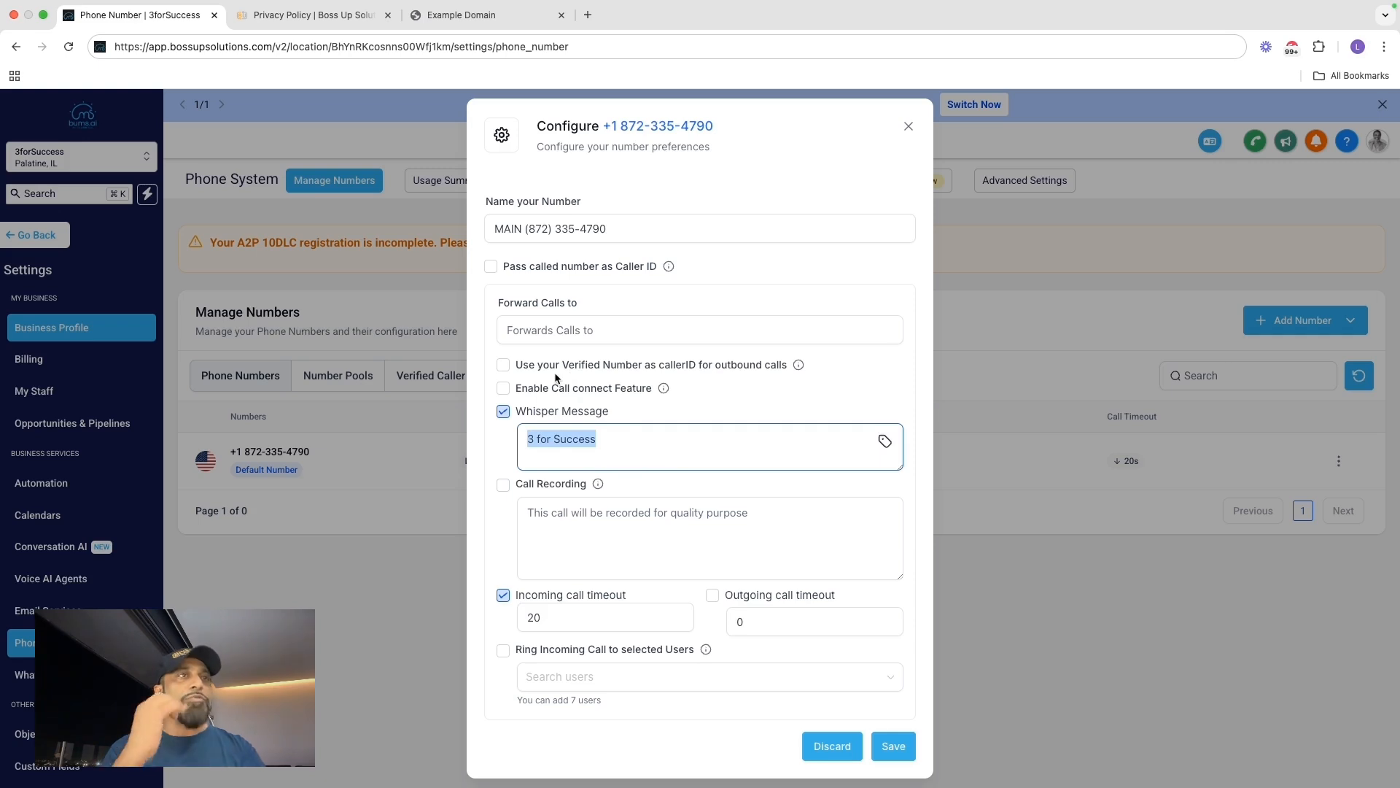
left_click(504, 412)
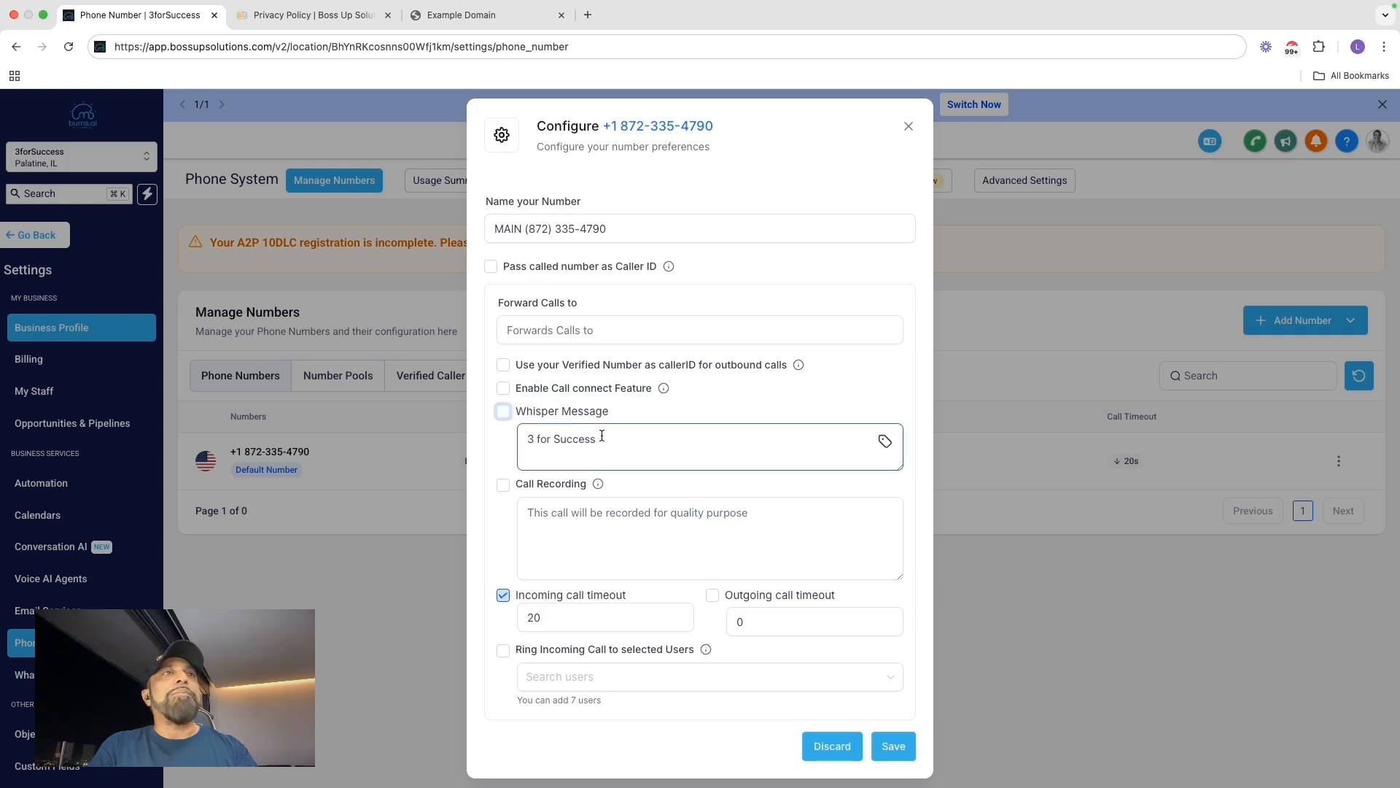
left_click_drag(618, 440, 450, 416)
left_click(884, 444)
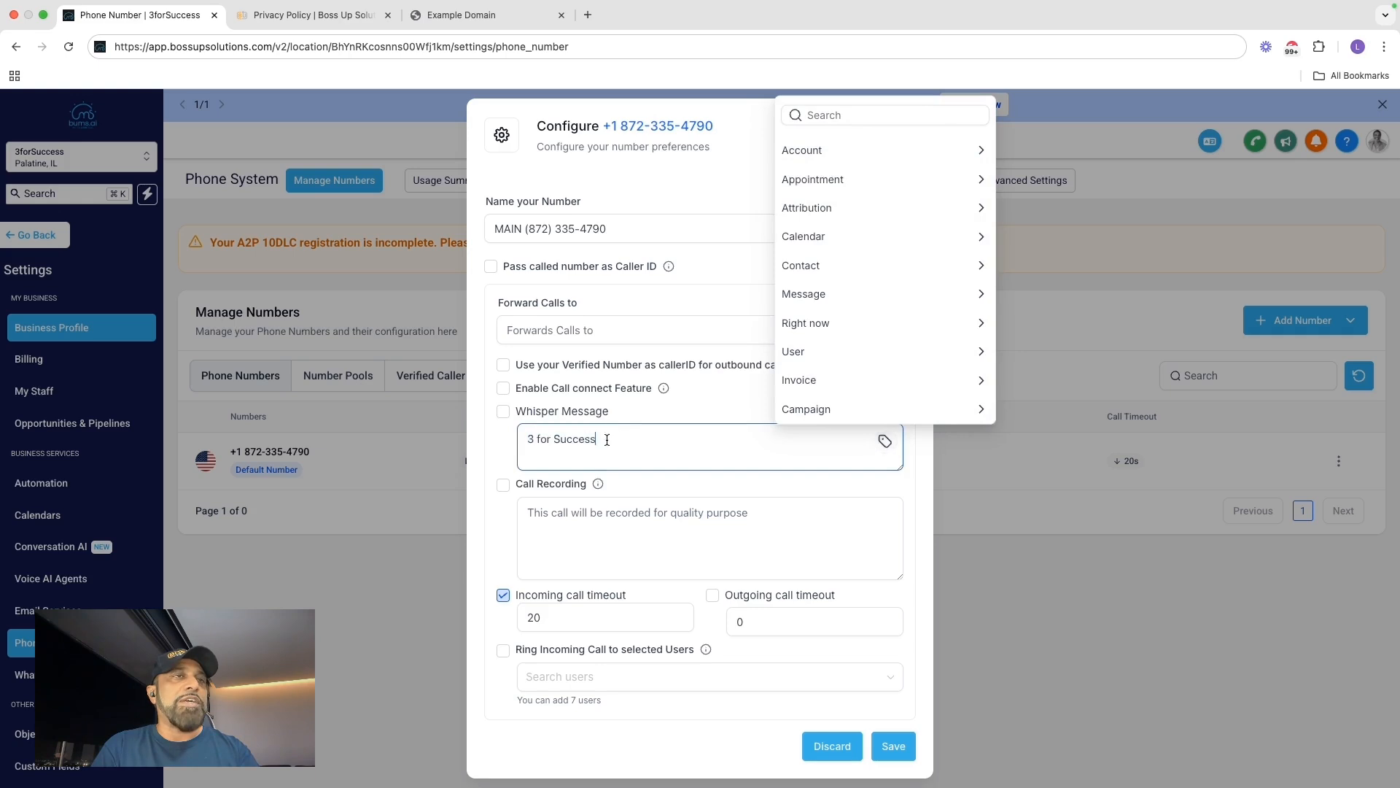
left_click_drag(614, 439, 542, 418)
key("BackSpace")
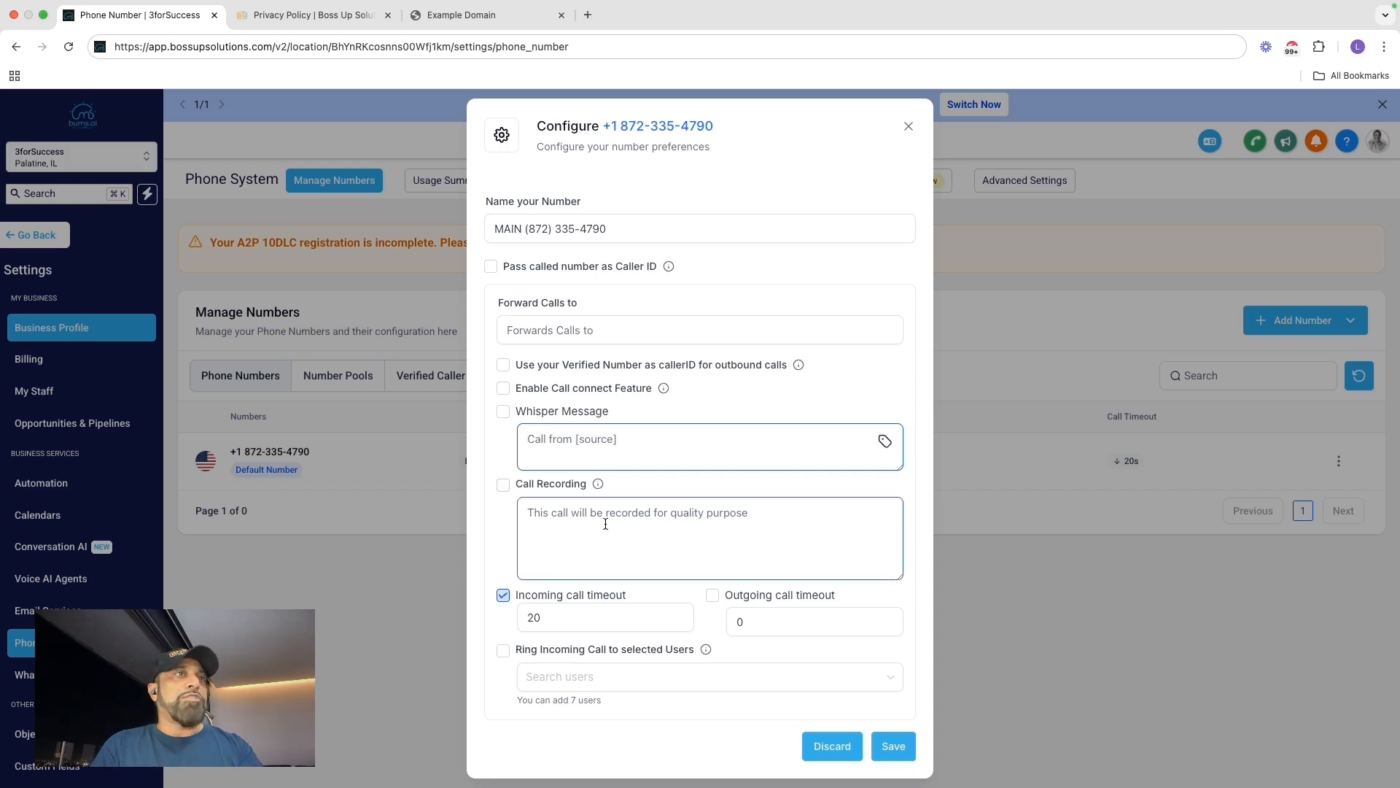
Enable call recording for the MAIN number with a blank recording announcement
left_click(503, 484)
left_click(527, 511)
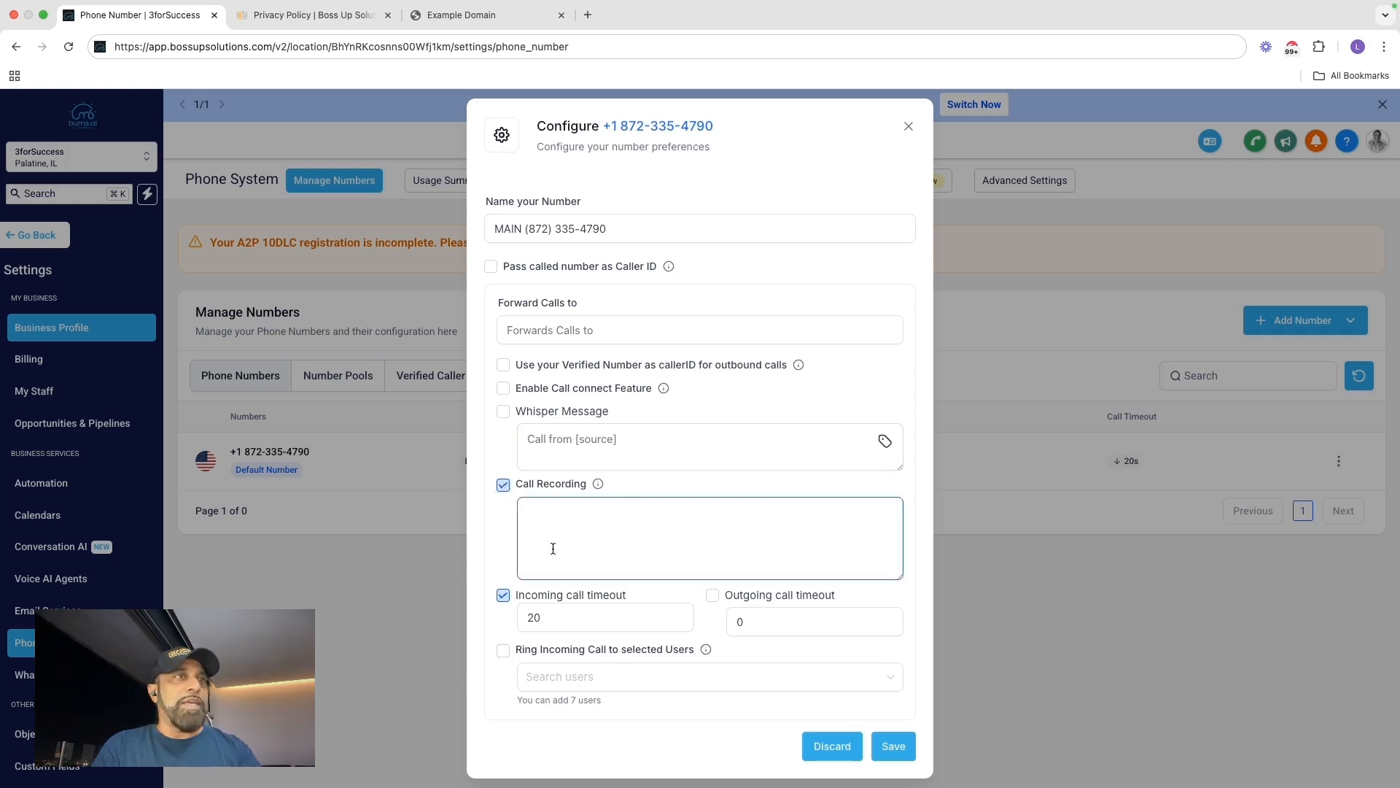
left_click(498, 515)
left_click(540, 536)
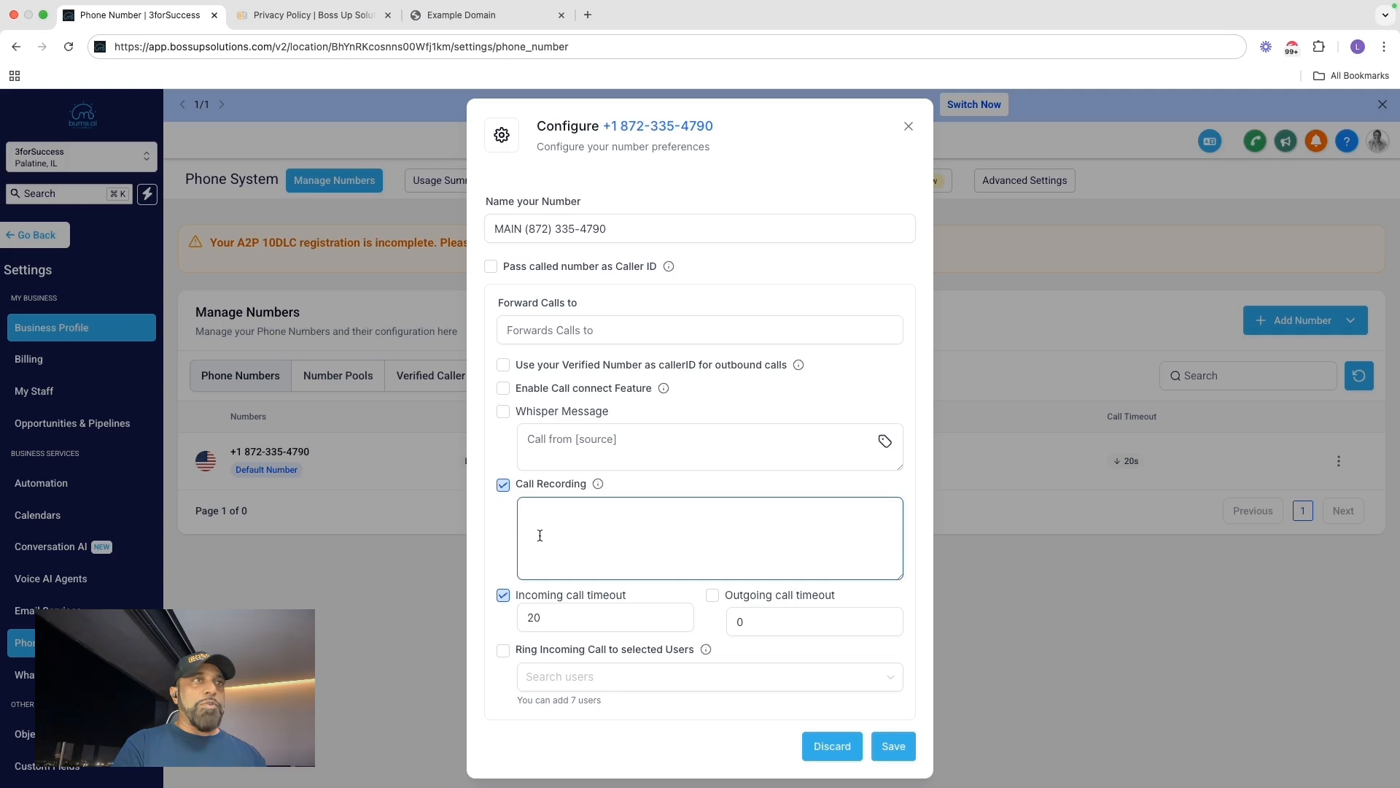
mouse_move(599, 487)
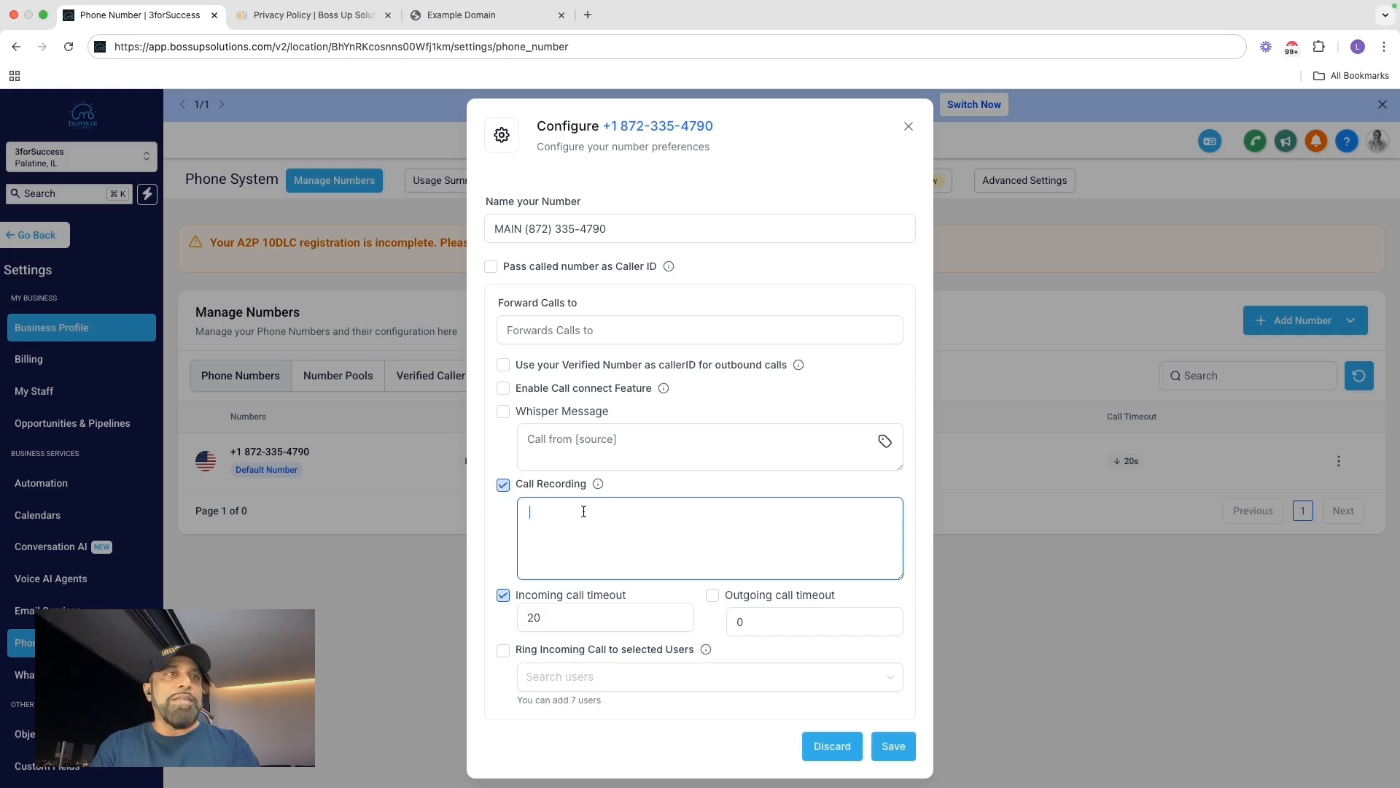
Turn off the incoming call timeout, check which users incoming calls can ring, and save the number's configuration
left_click(503, 596)
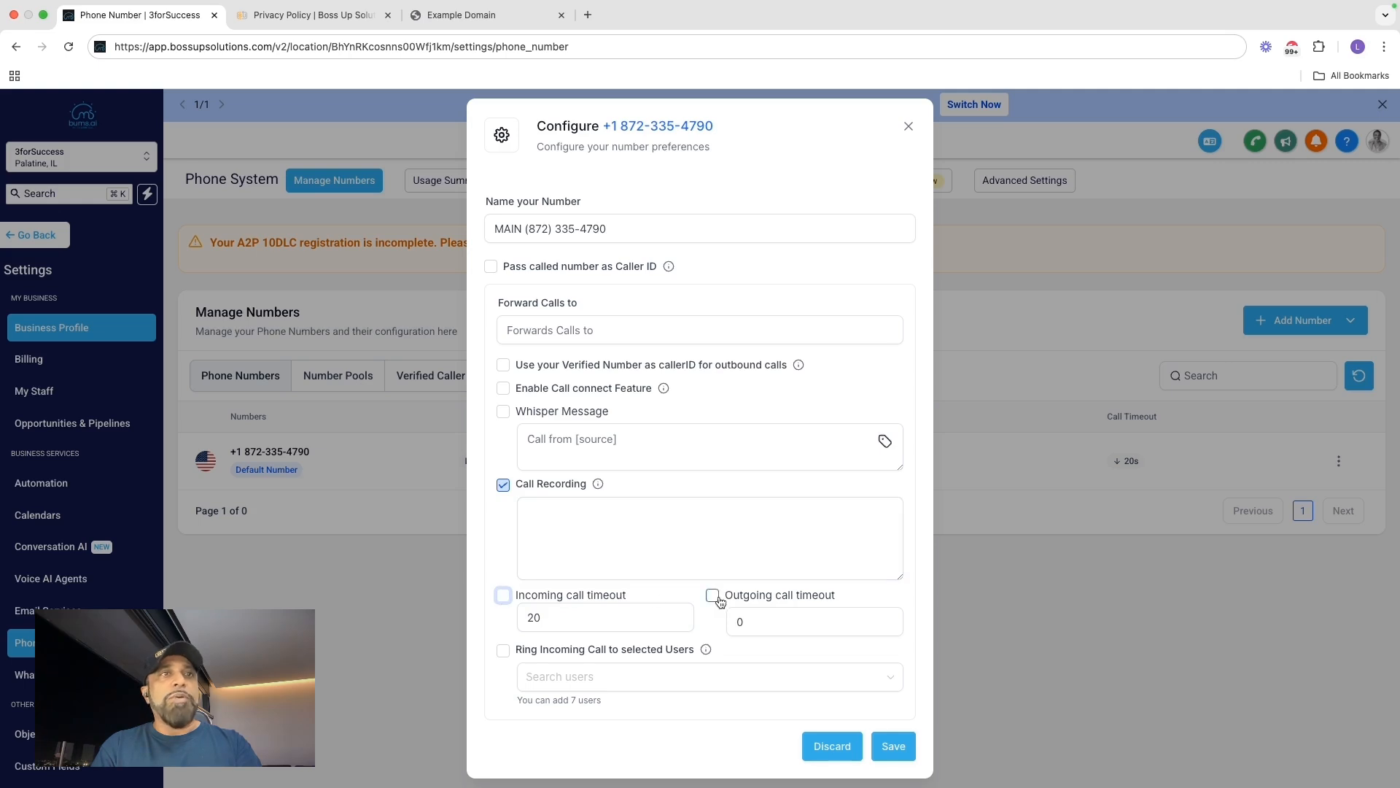
left_click(536, 685)
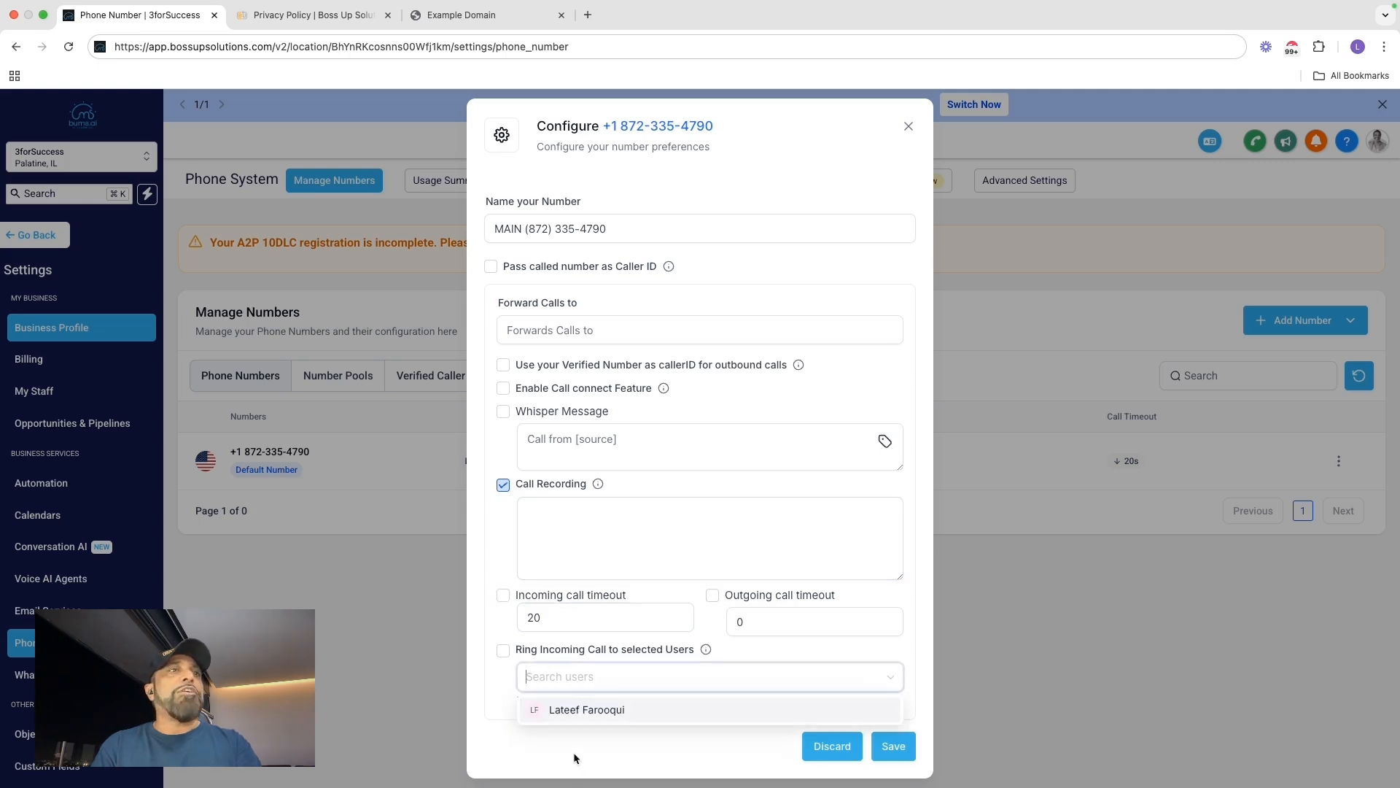
left_click(491, 688)
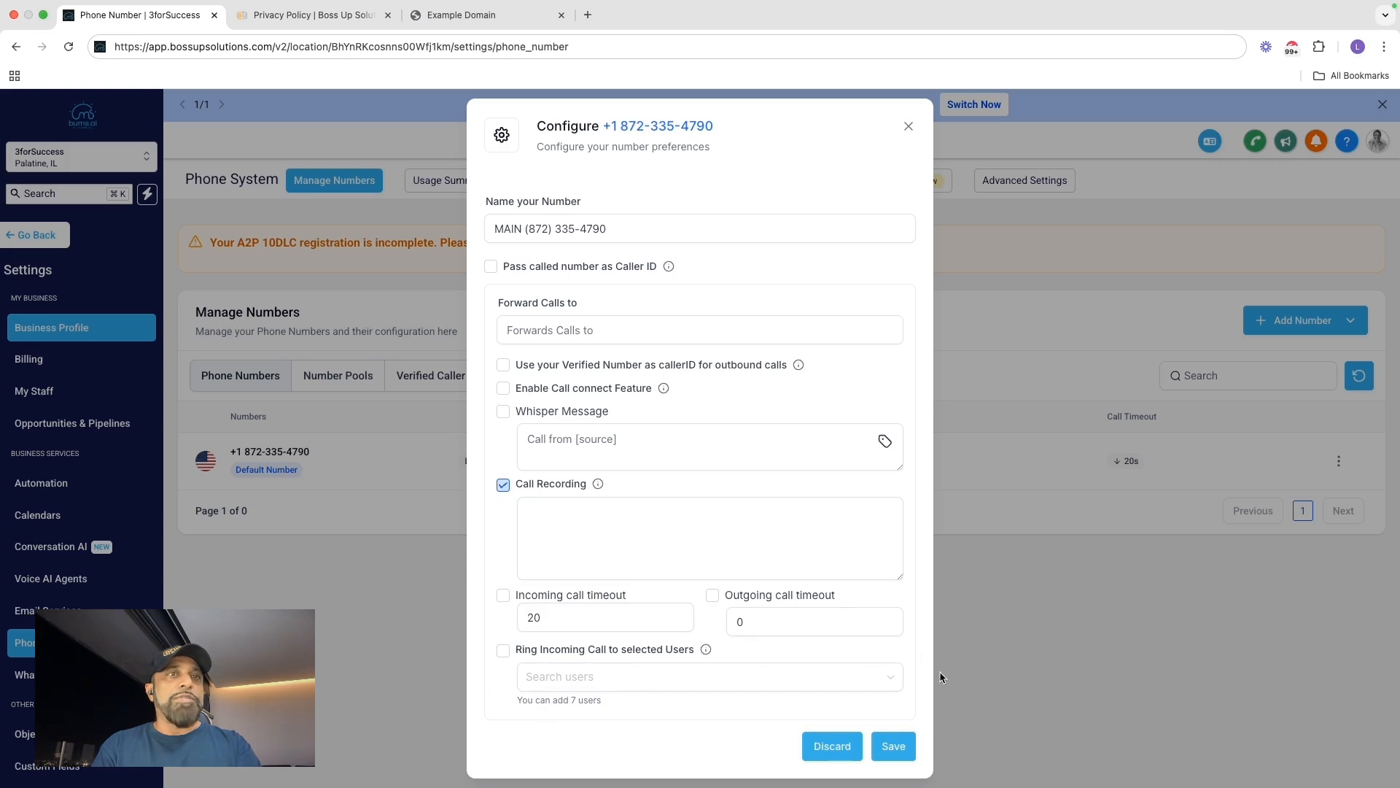
left_click(895, 747)
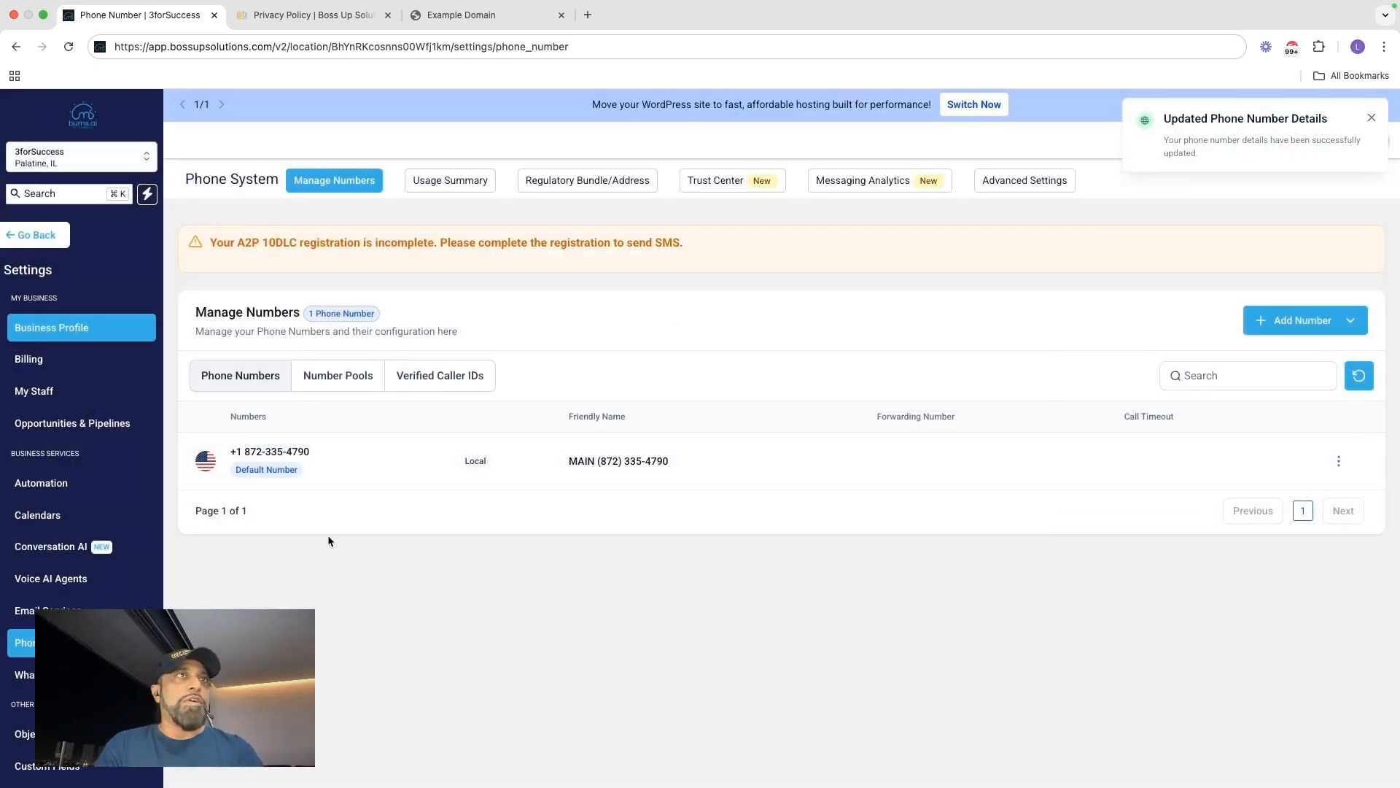
Review the phone system's usage summary, regulatory bundle and address, Trust Center, and messaging analytics
left_click(444, 181)
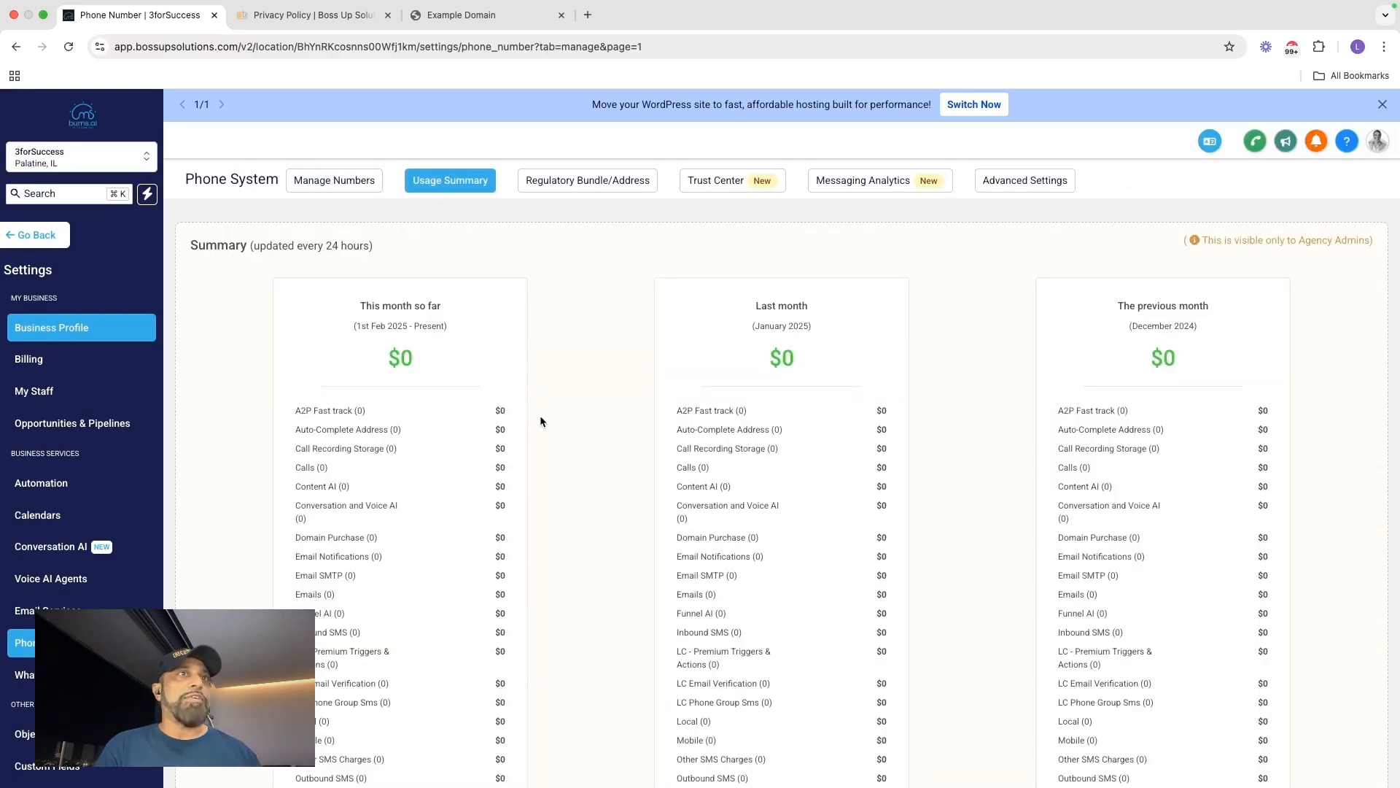
left_click(592, 188)
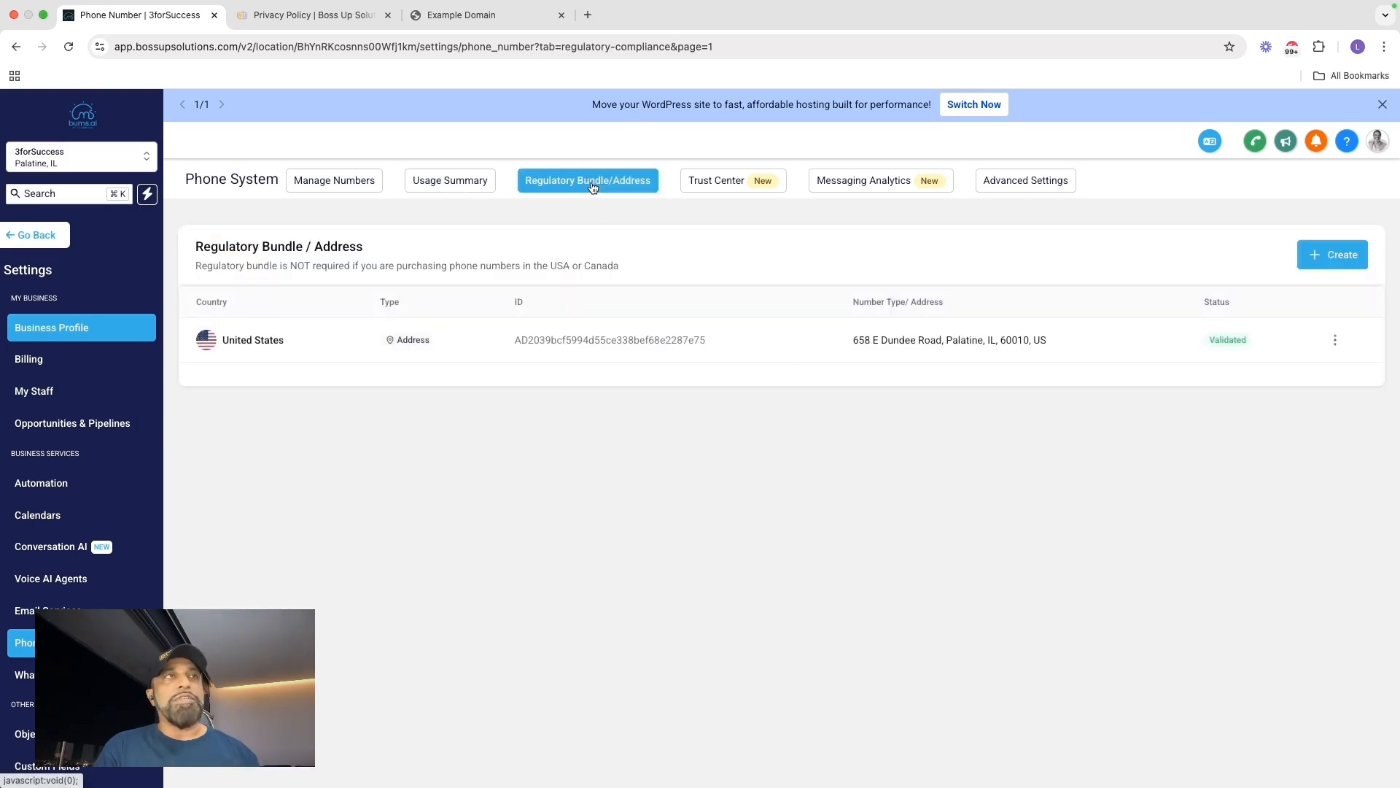
left_click(726, 188)
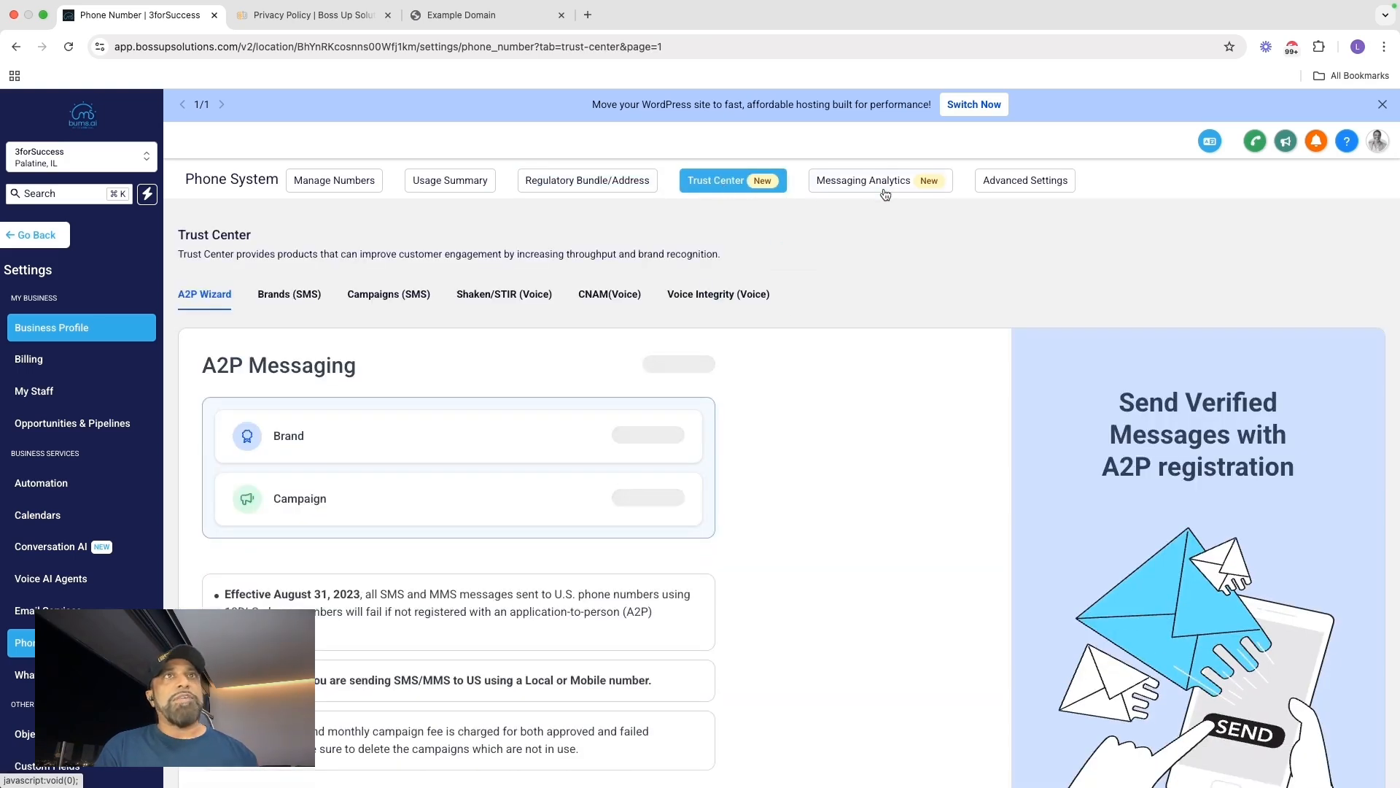
left_click(885, 193)
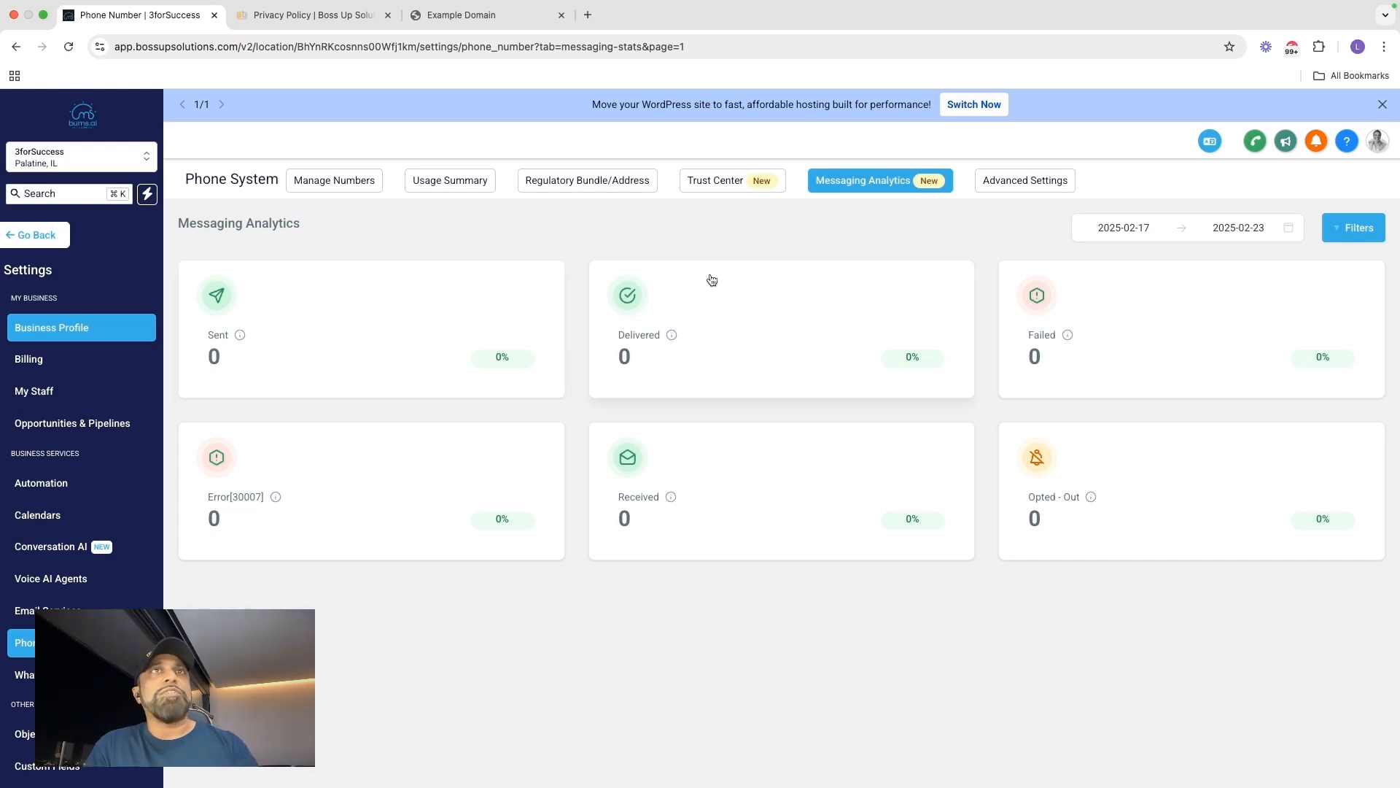
Review the SMS provider and Number Intelligence options in the phone system's advanced settings
left_click(1022, 186)
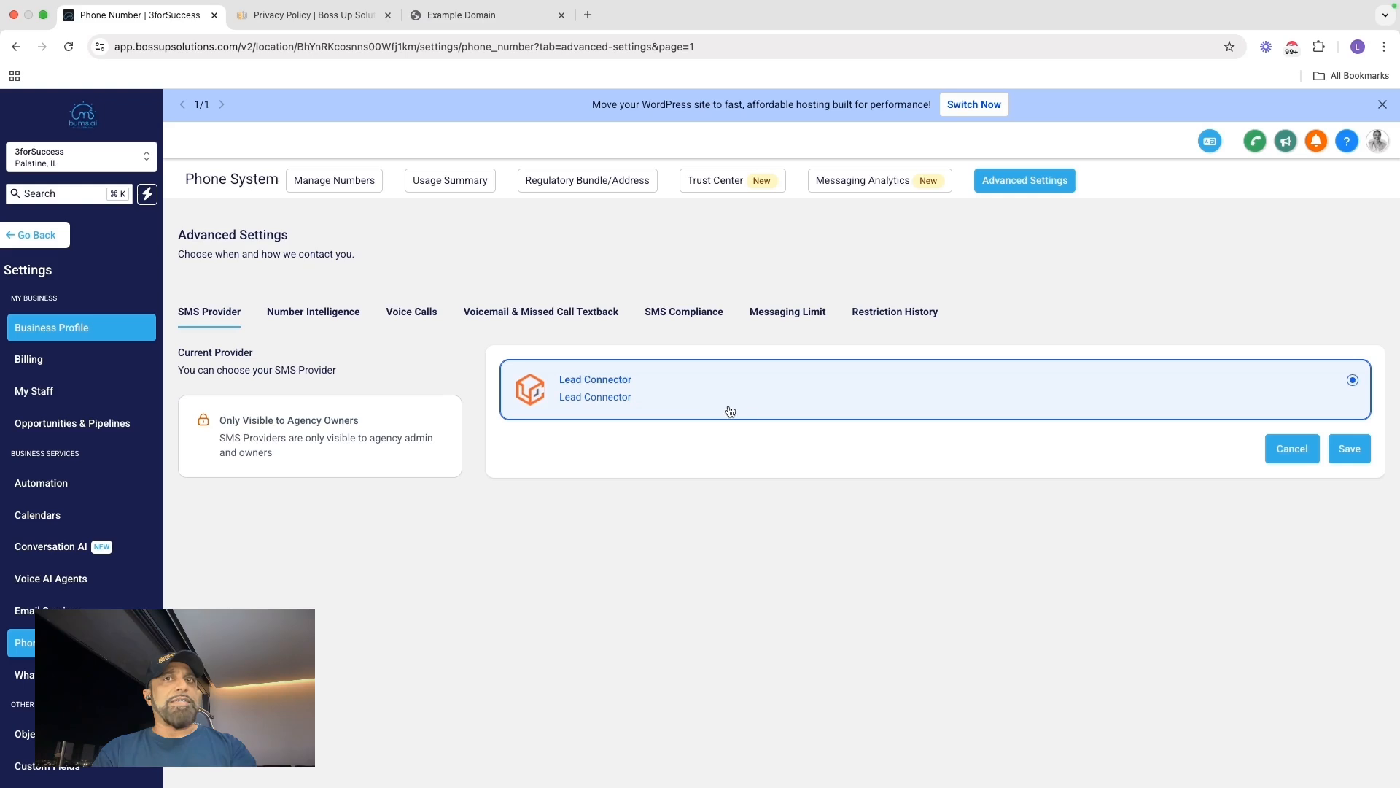
left_click(330, 316)
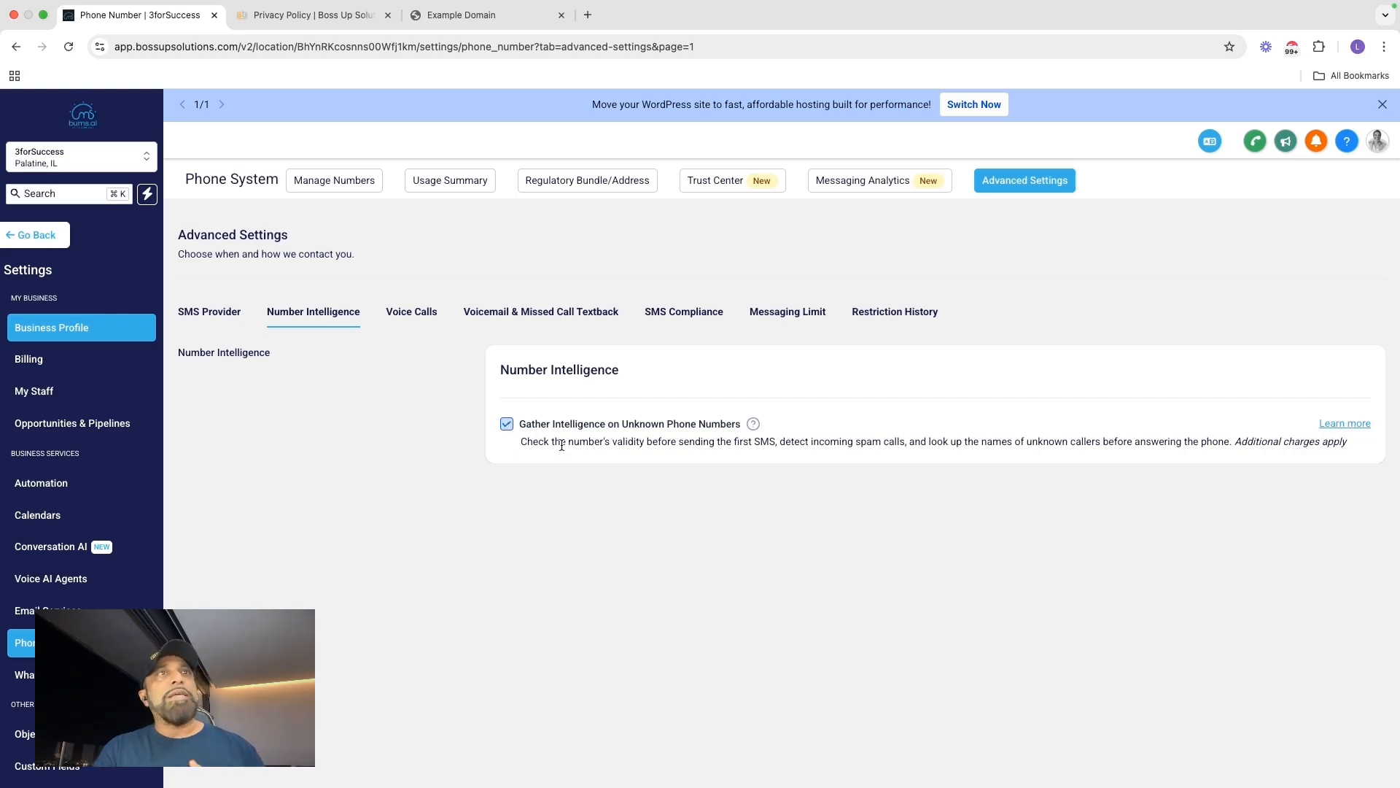
mouse_move(753, 427)
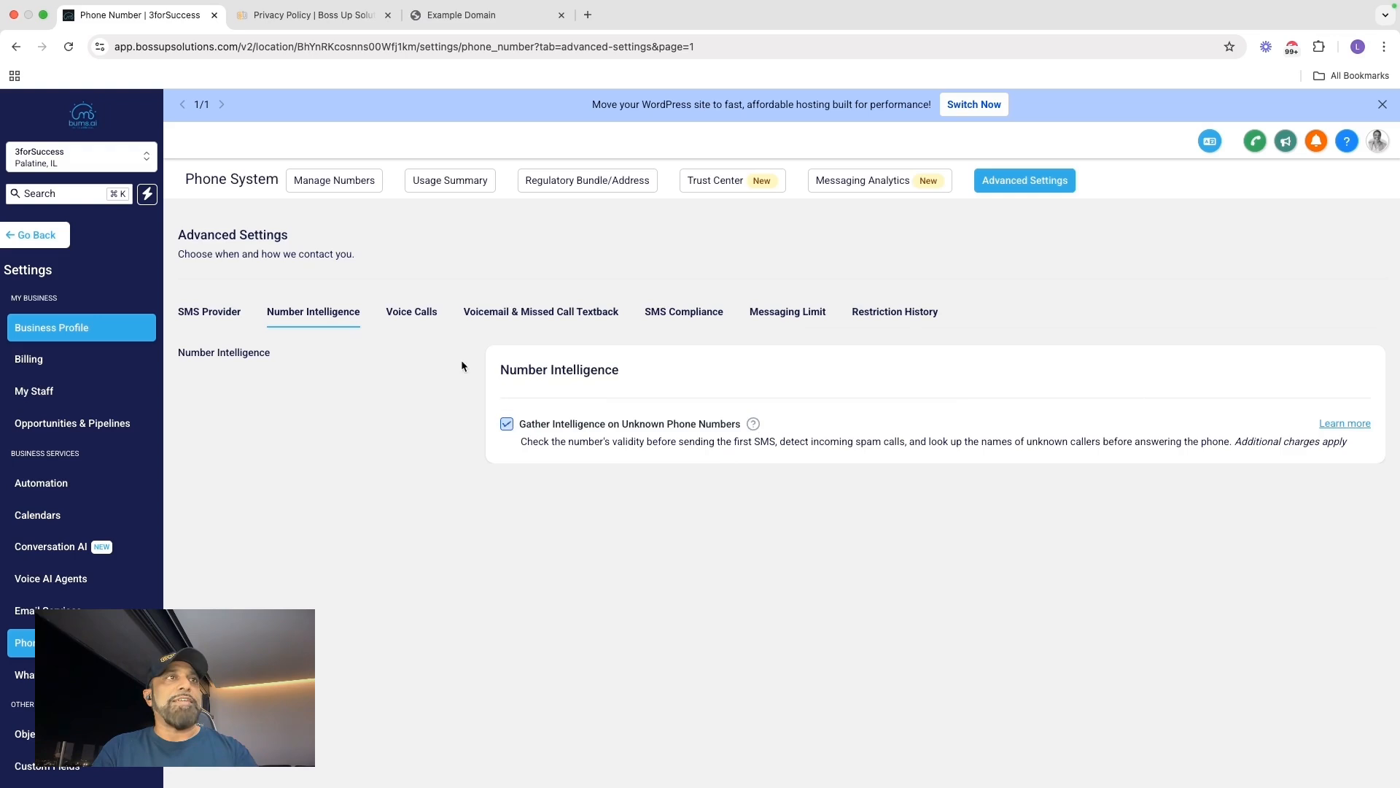
Check the pricing note for call transcription under the voice call settings and enable call transcription
left_click(414, 314)
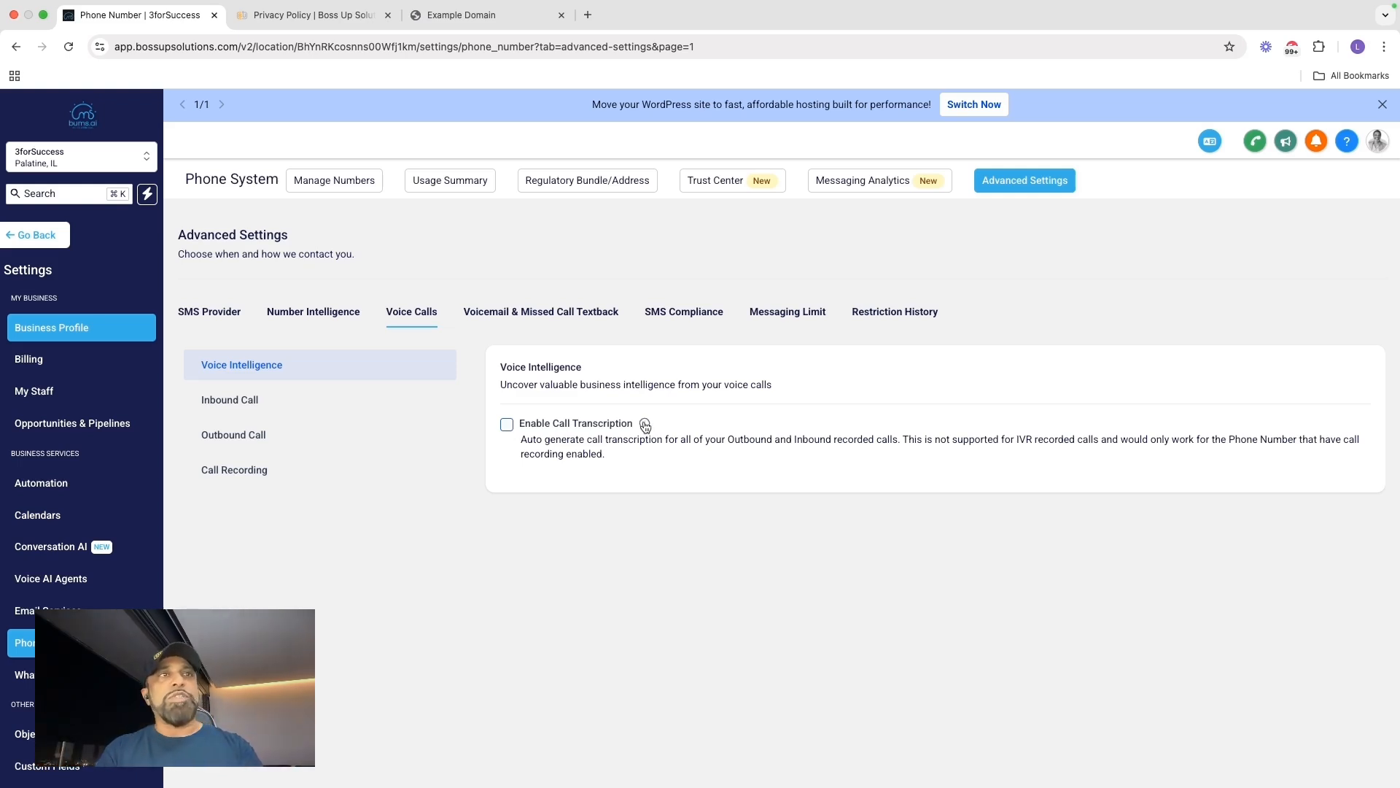
mouse_move(645, 424)
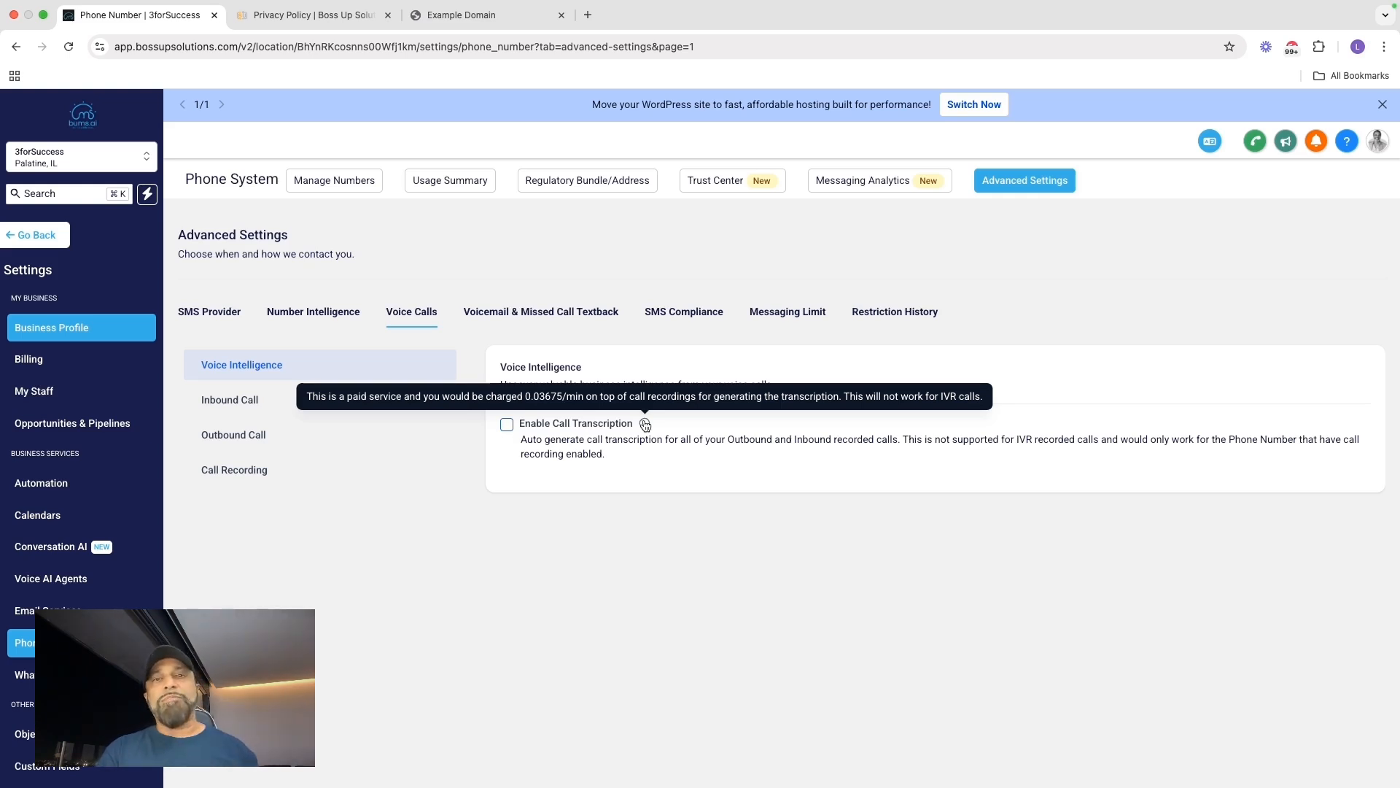
left_click(507, 425)
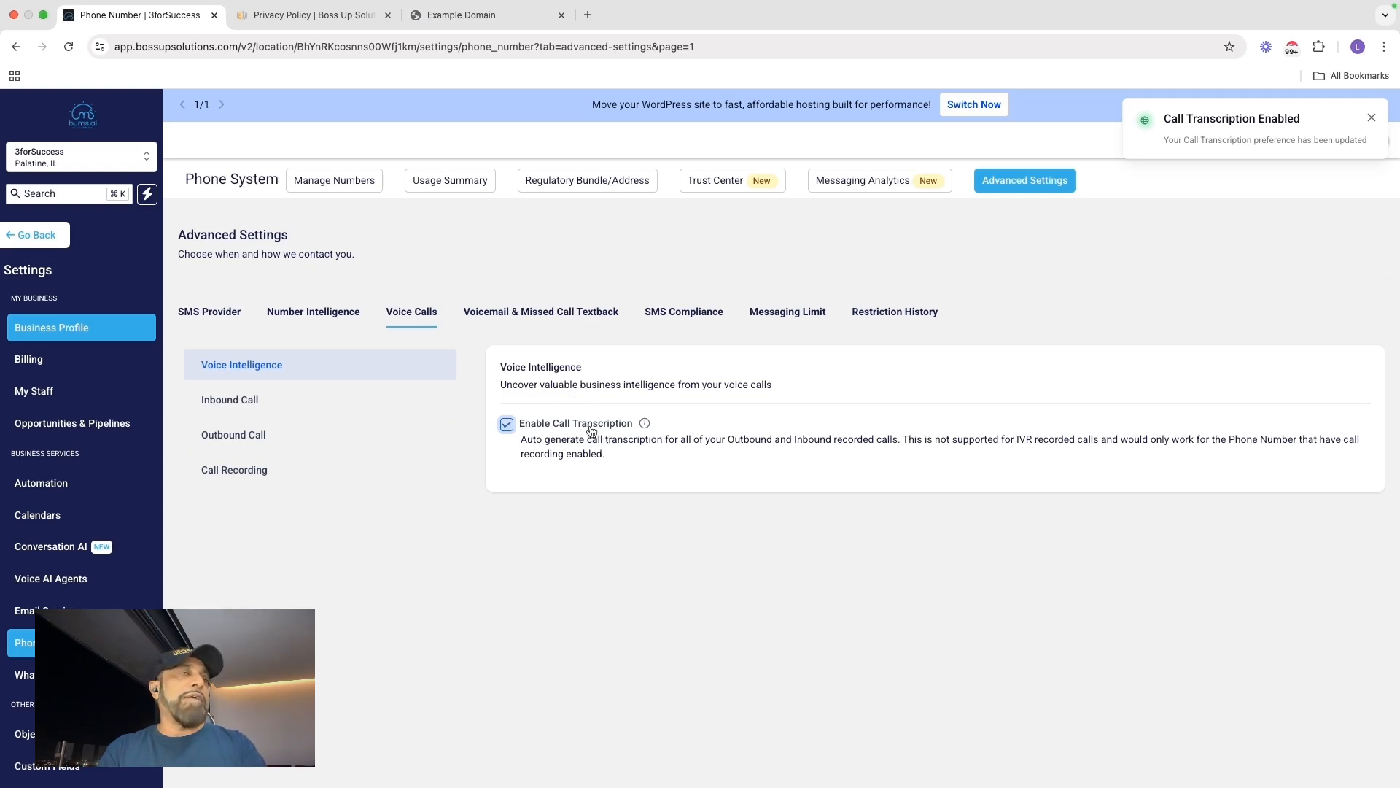
Disable inbound call forwarding to the business phone number and ringing the user assigned to the called number
left_click(225, 401)
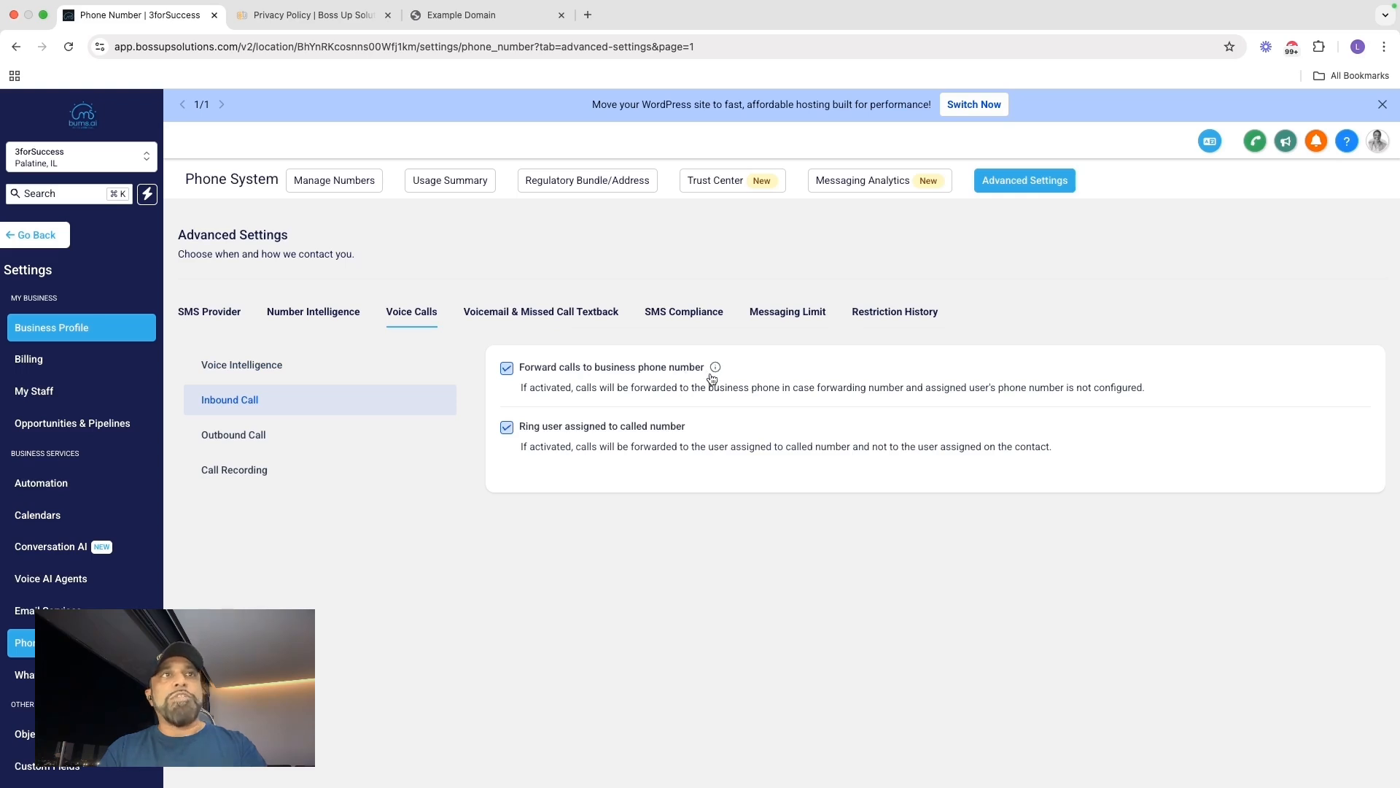
left_click(506, 369)
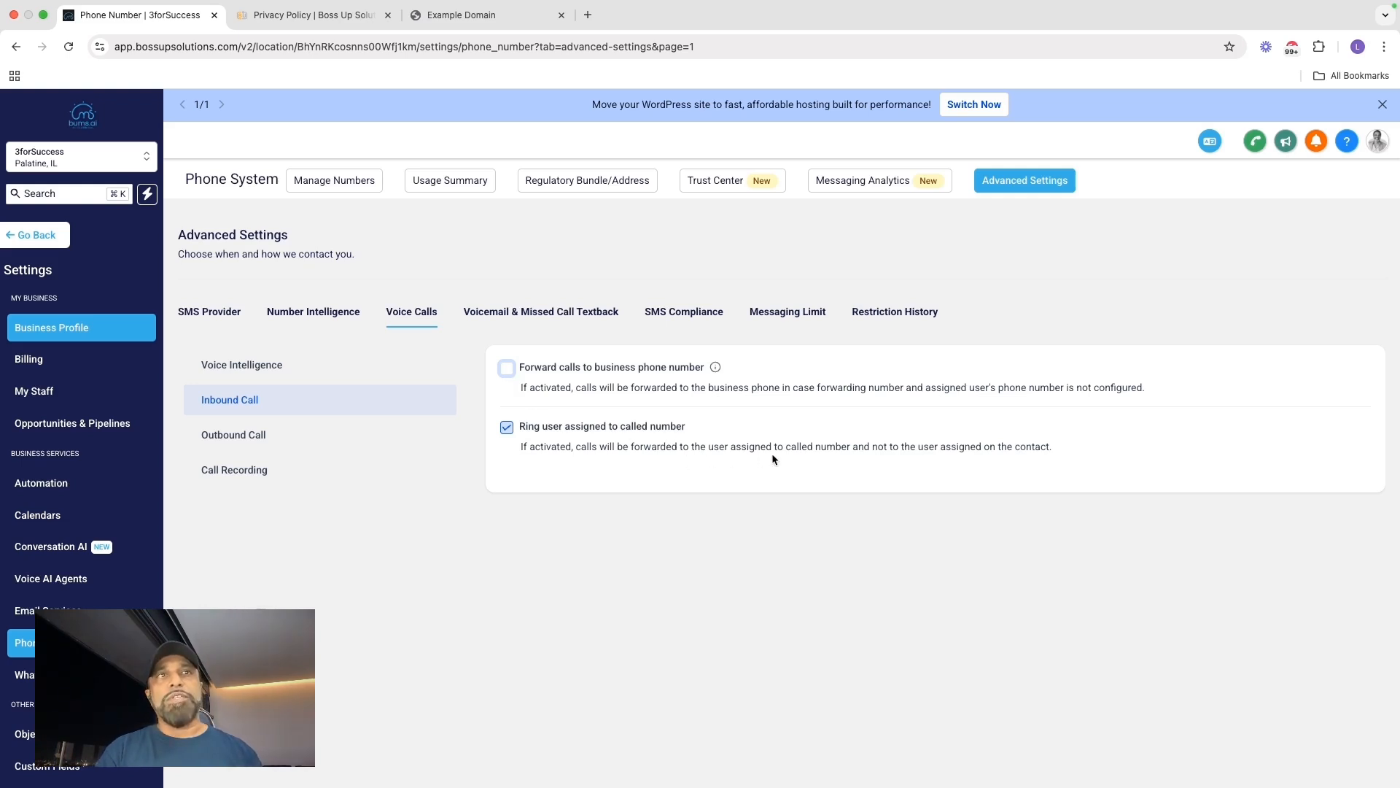
left_click(526, 430)
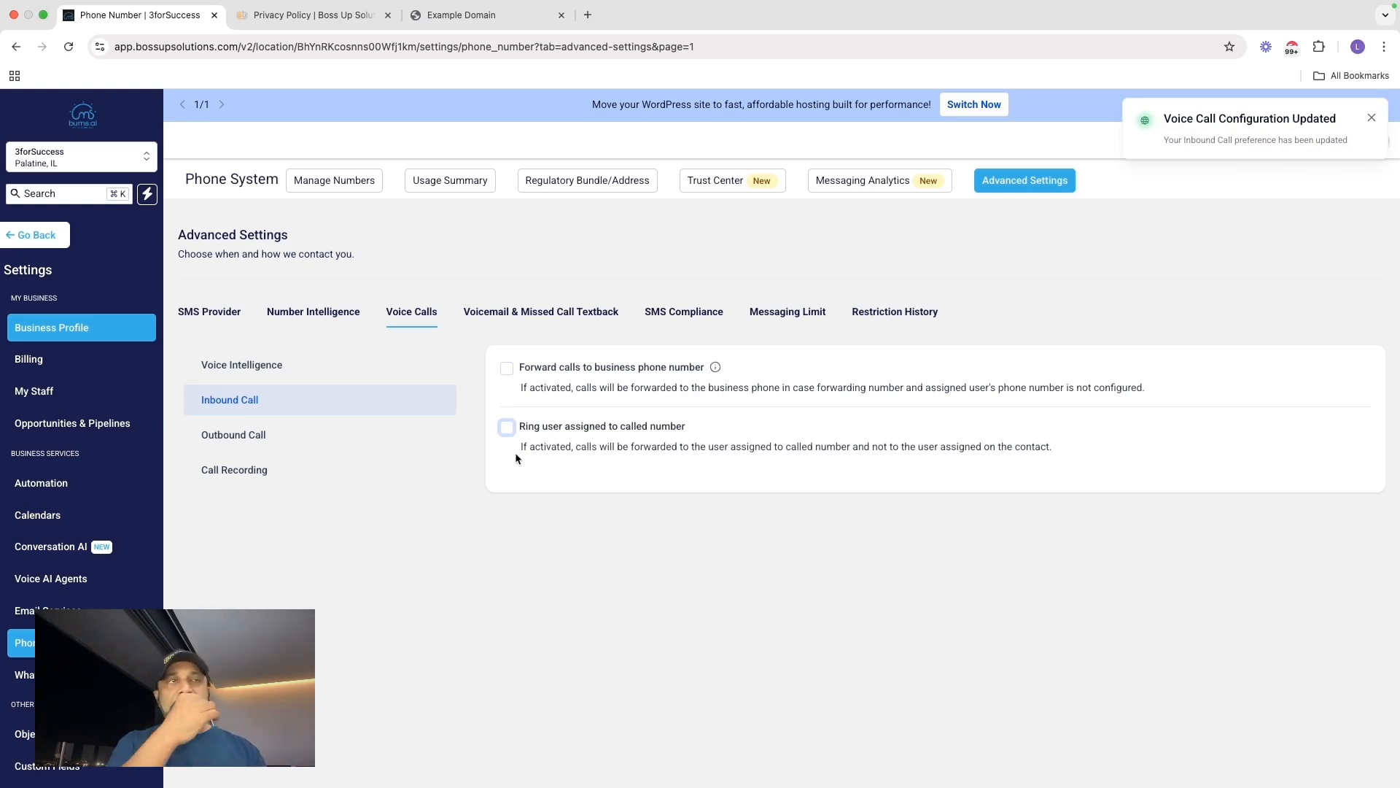
Check the outbound call option, and enable automatic deletion of call recordings older than 45 days
left_click(285, 443)
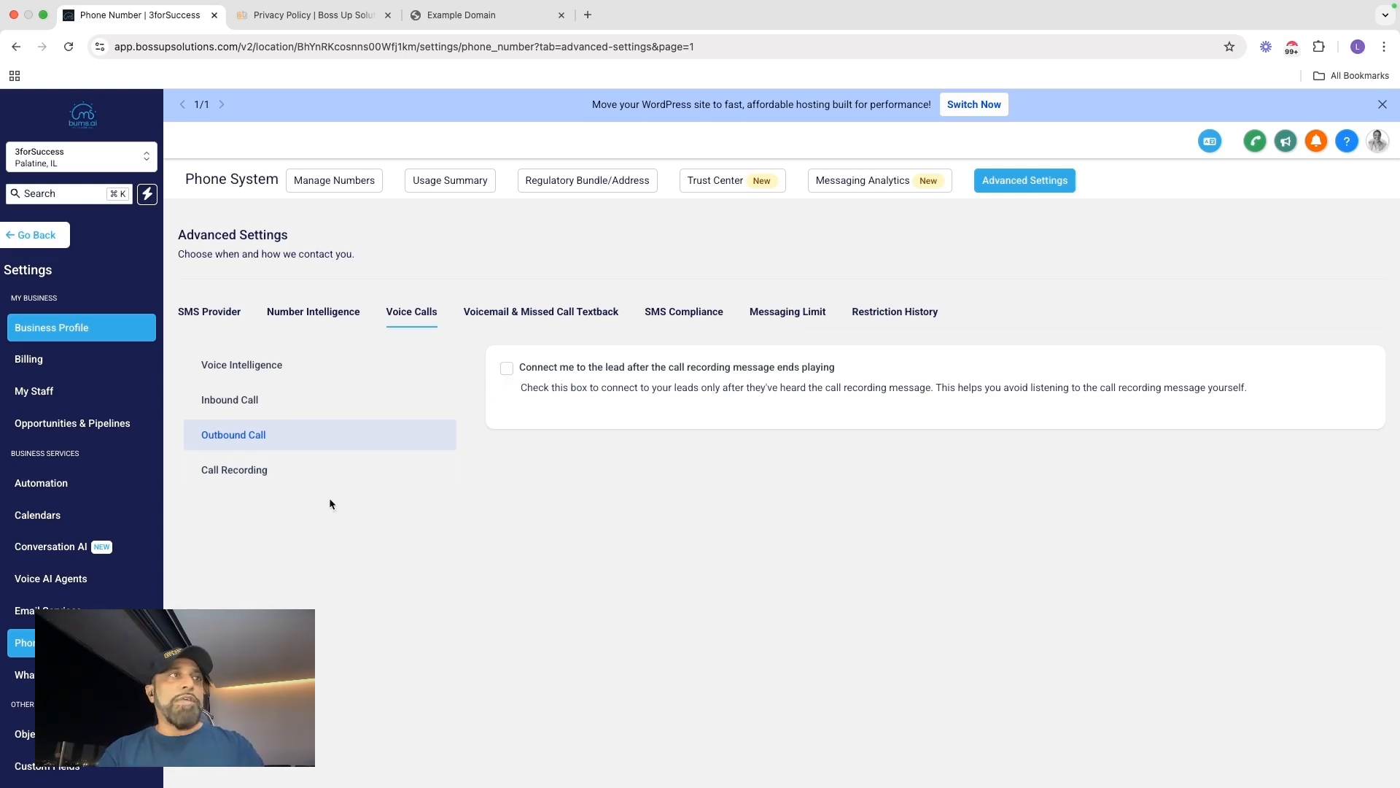
left_click(255, 472)
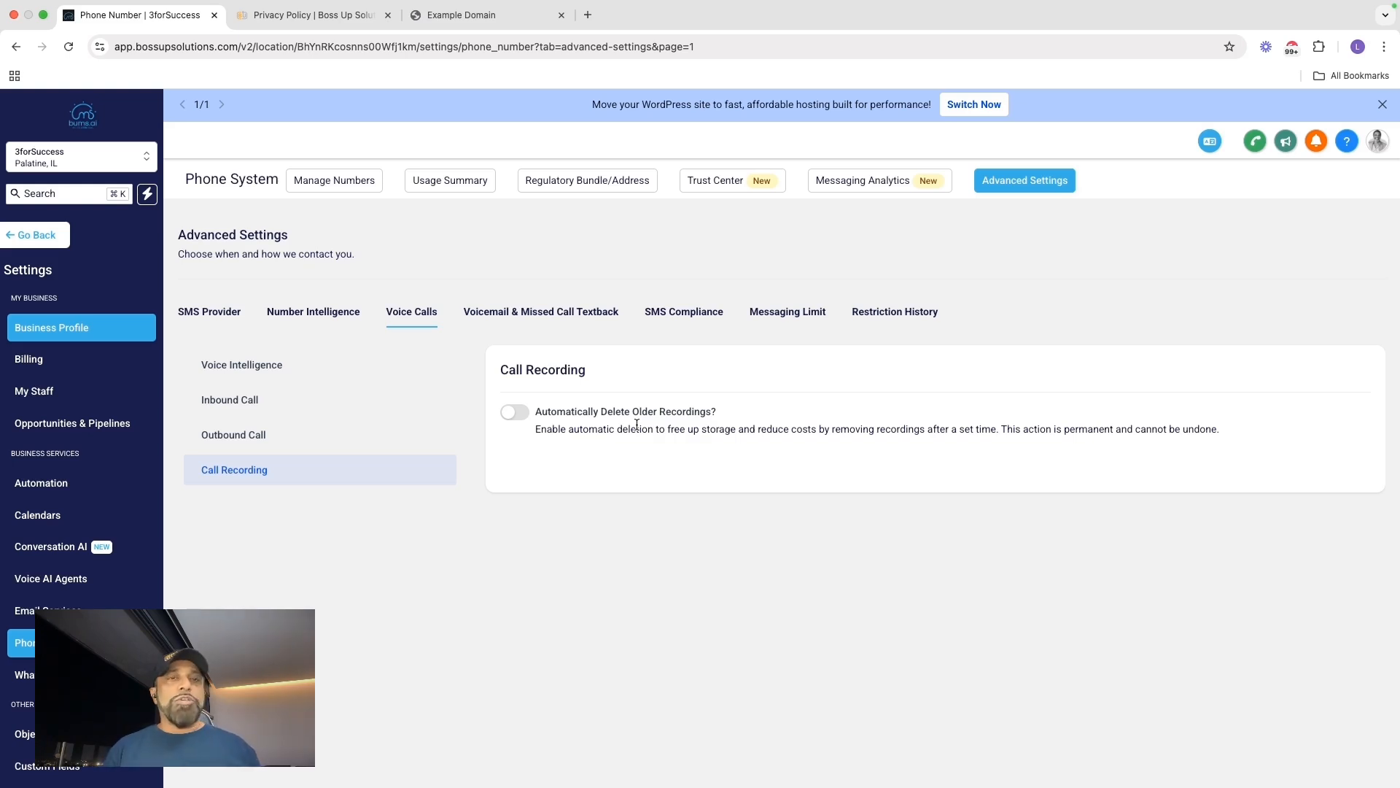
left_click(512, 413)
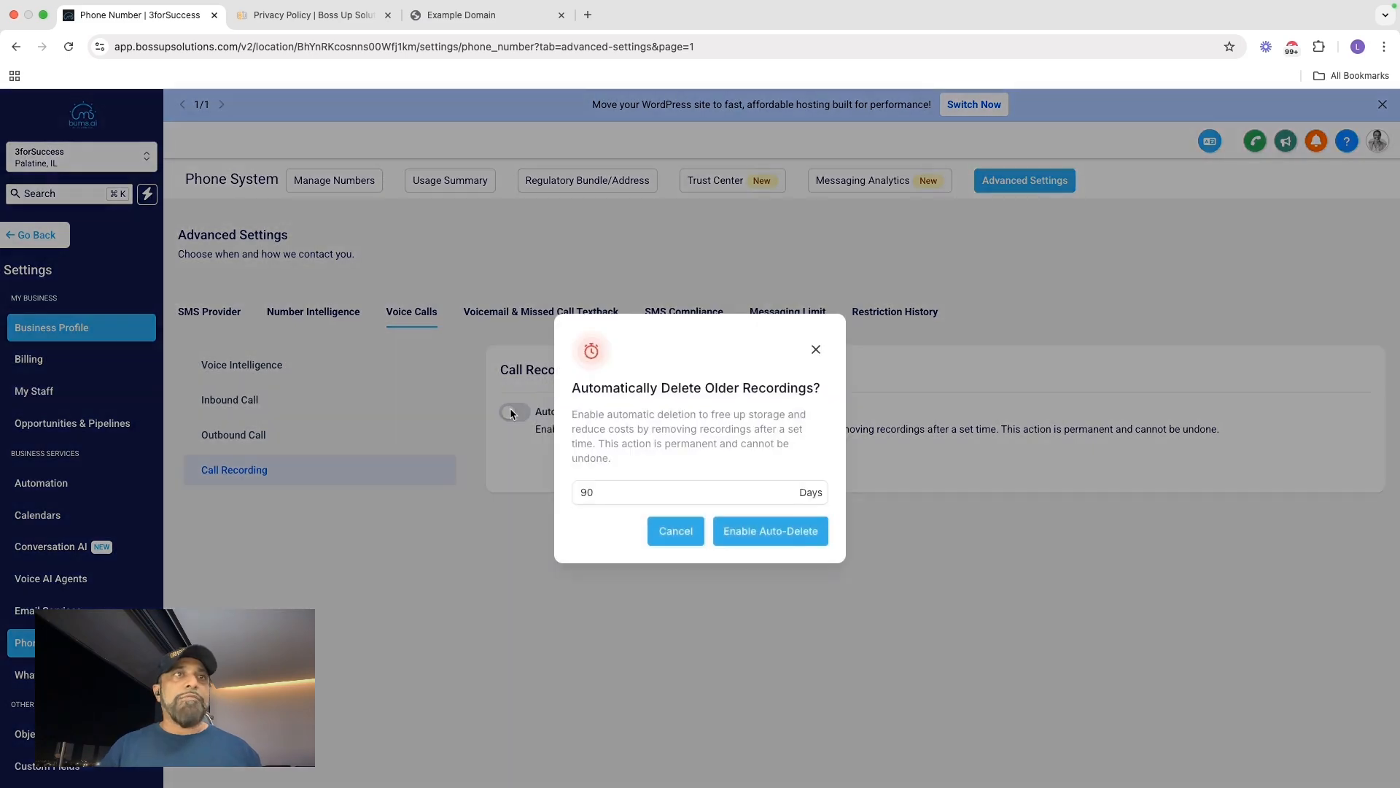
left_click(605, 495)
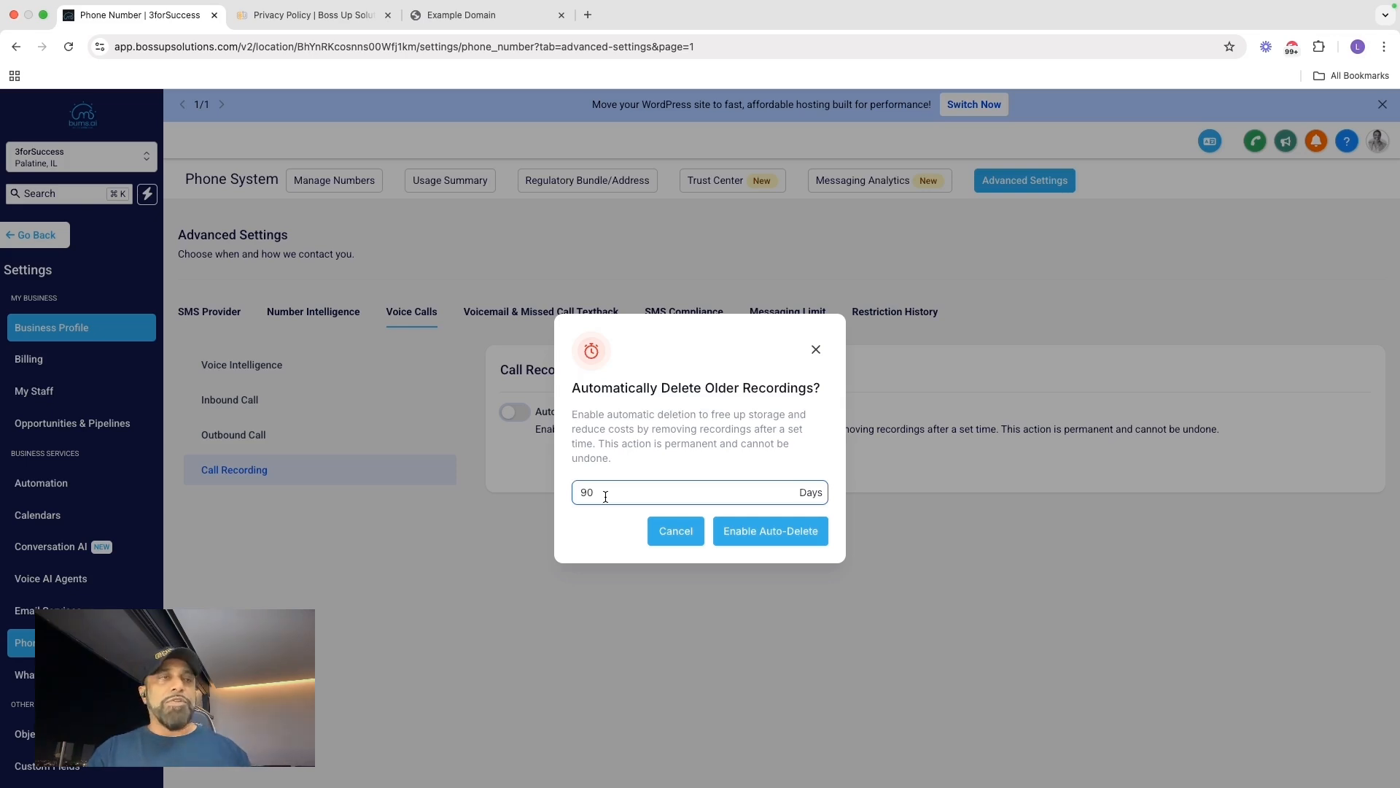
left_click_drag(593, 493, 546, 495)
type("45")
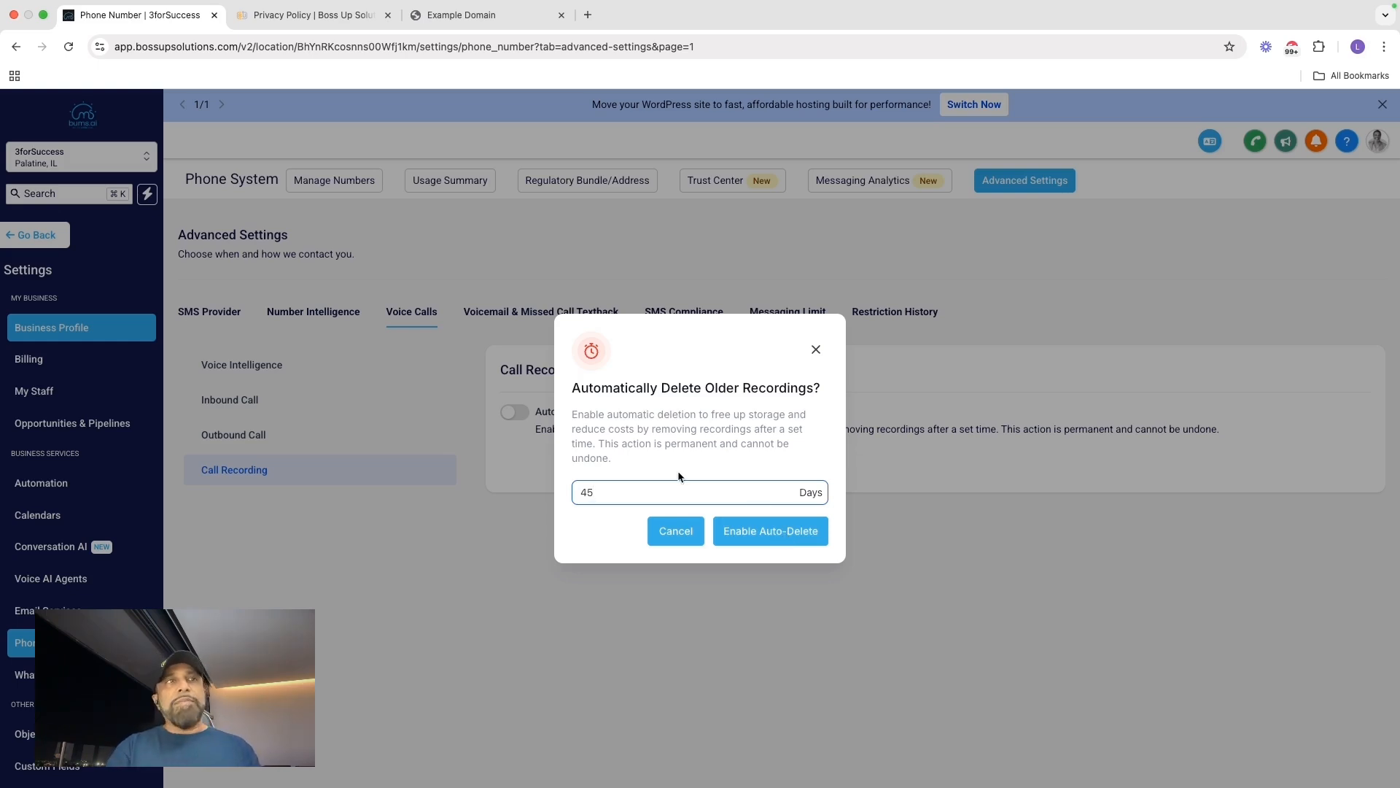
left_click_drag(601, 493, 551, 494)
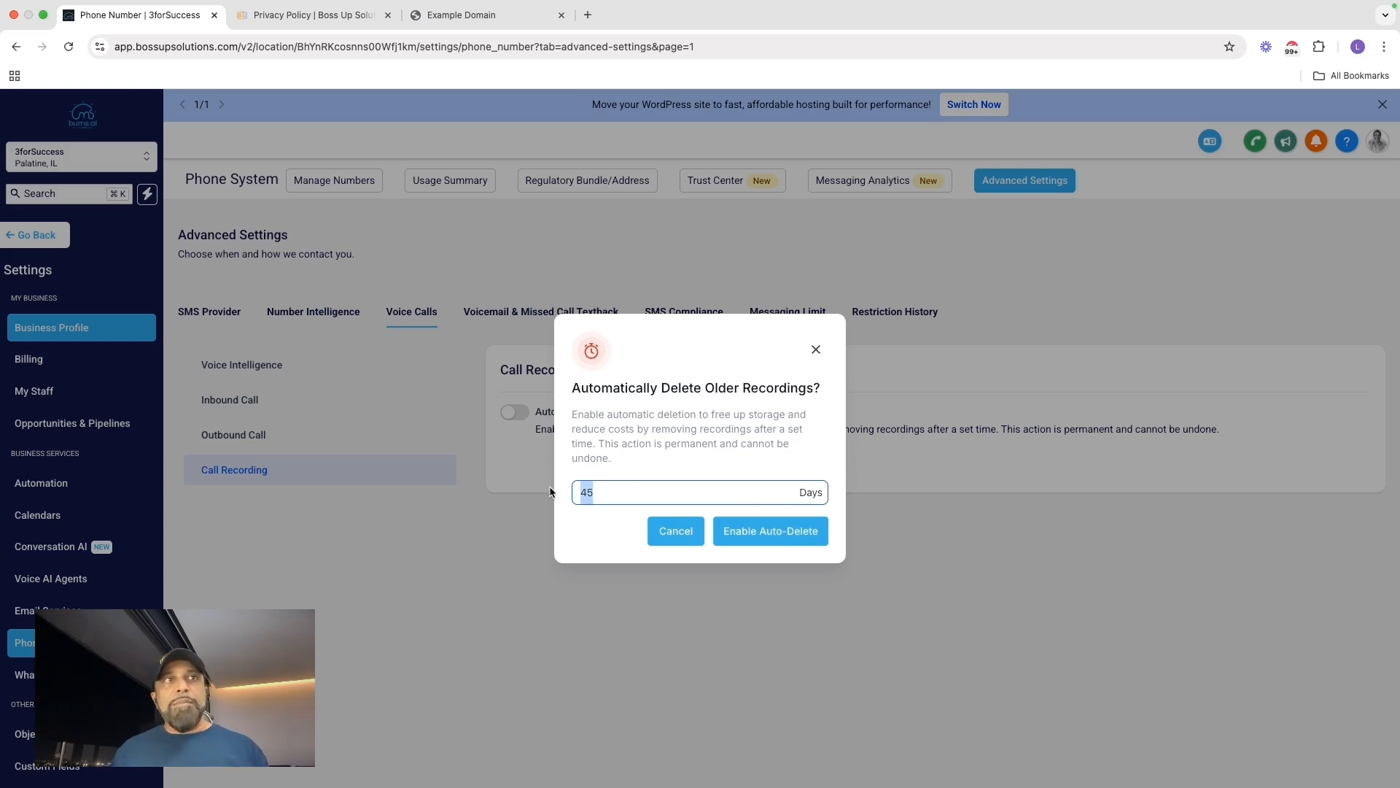
left_click(796, 540)
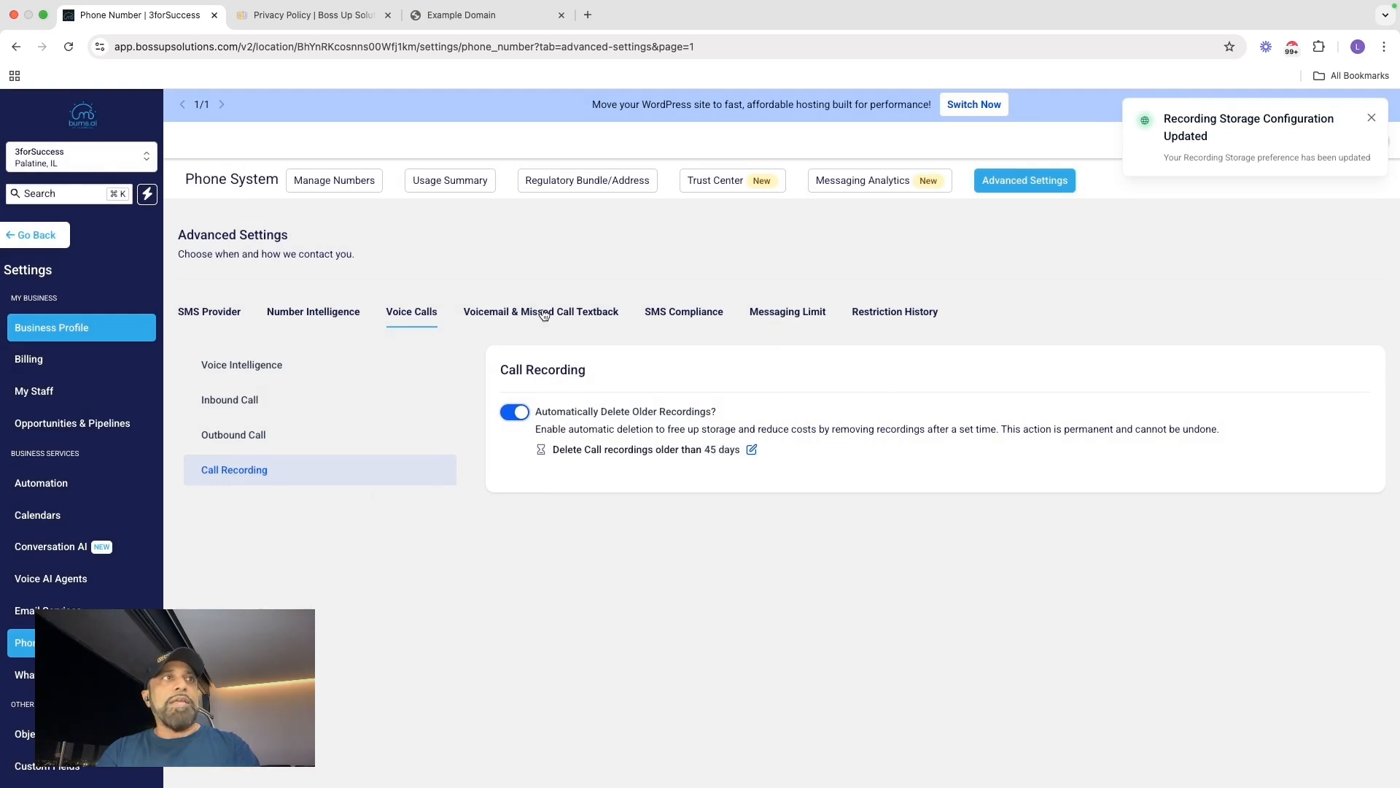
Set the incoming call timeout to 10 sec in the voicemail and missed call textback settings
left_click(512, 321)
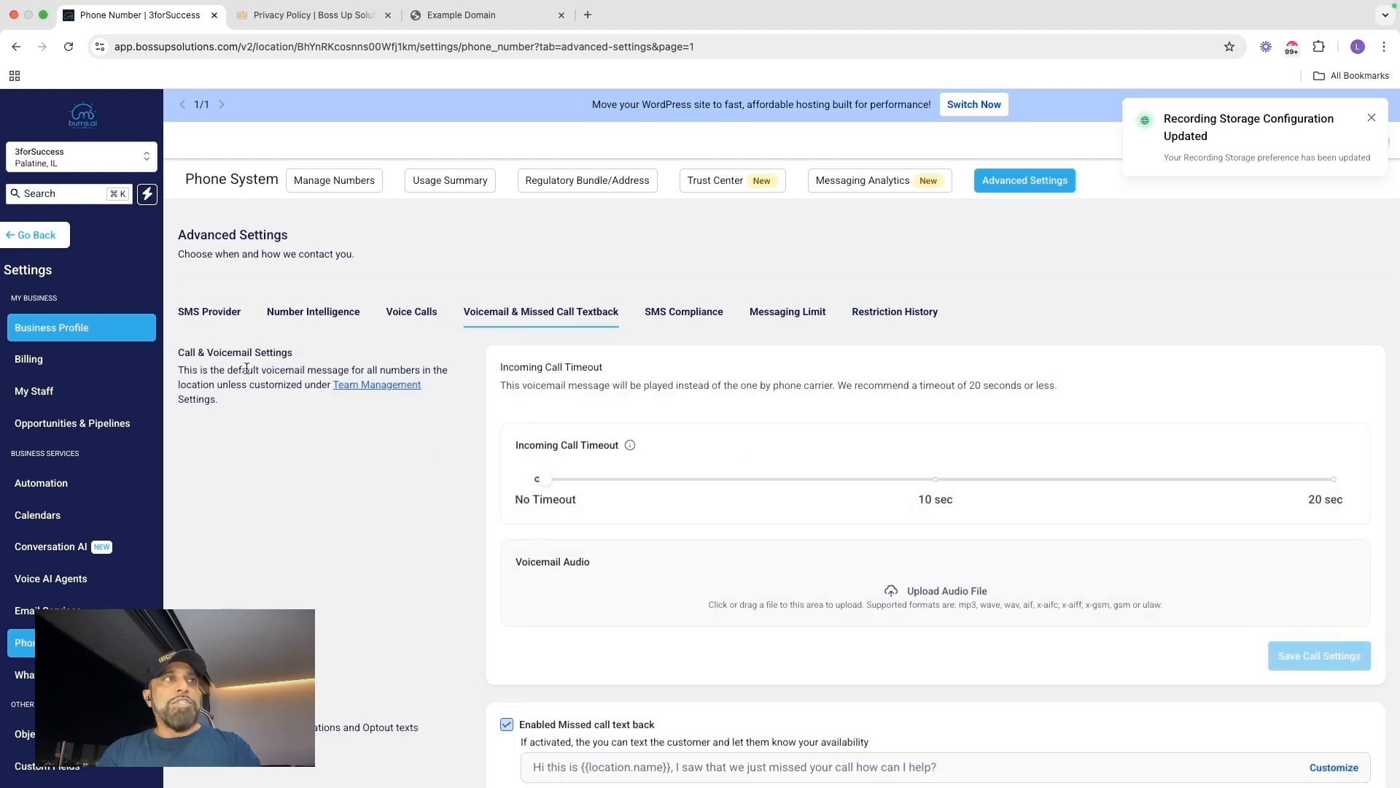
scroll(688, 376, "down", 2)
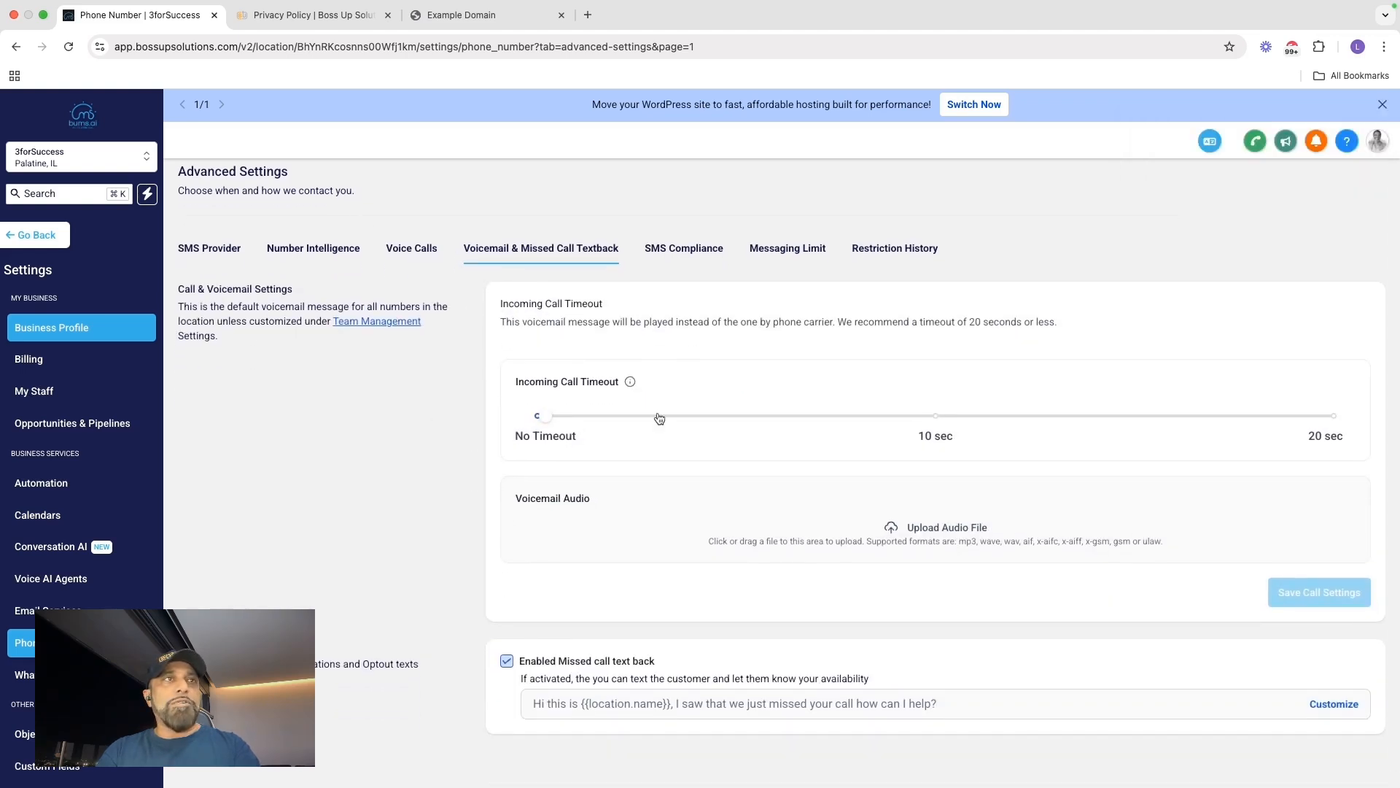
left_click(937, 417)
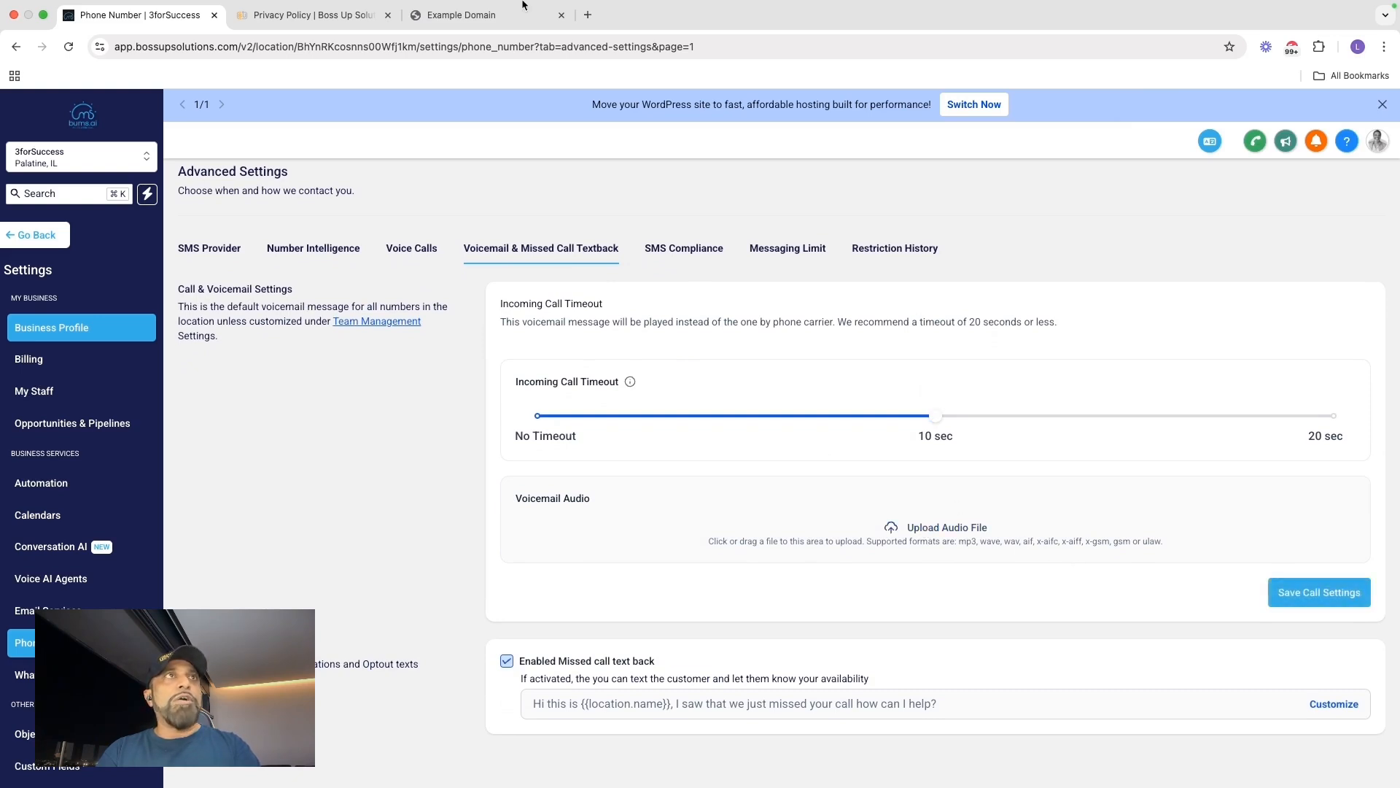
Open online-voice-recorder.com in a new browser tab, and return to the voicemail audio settings
left_click(587, 33)
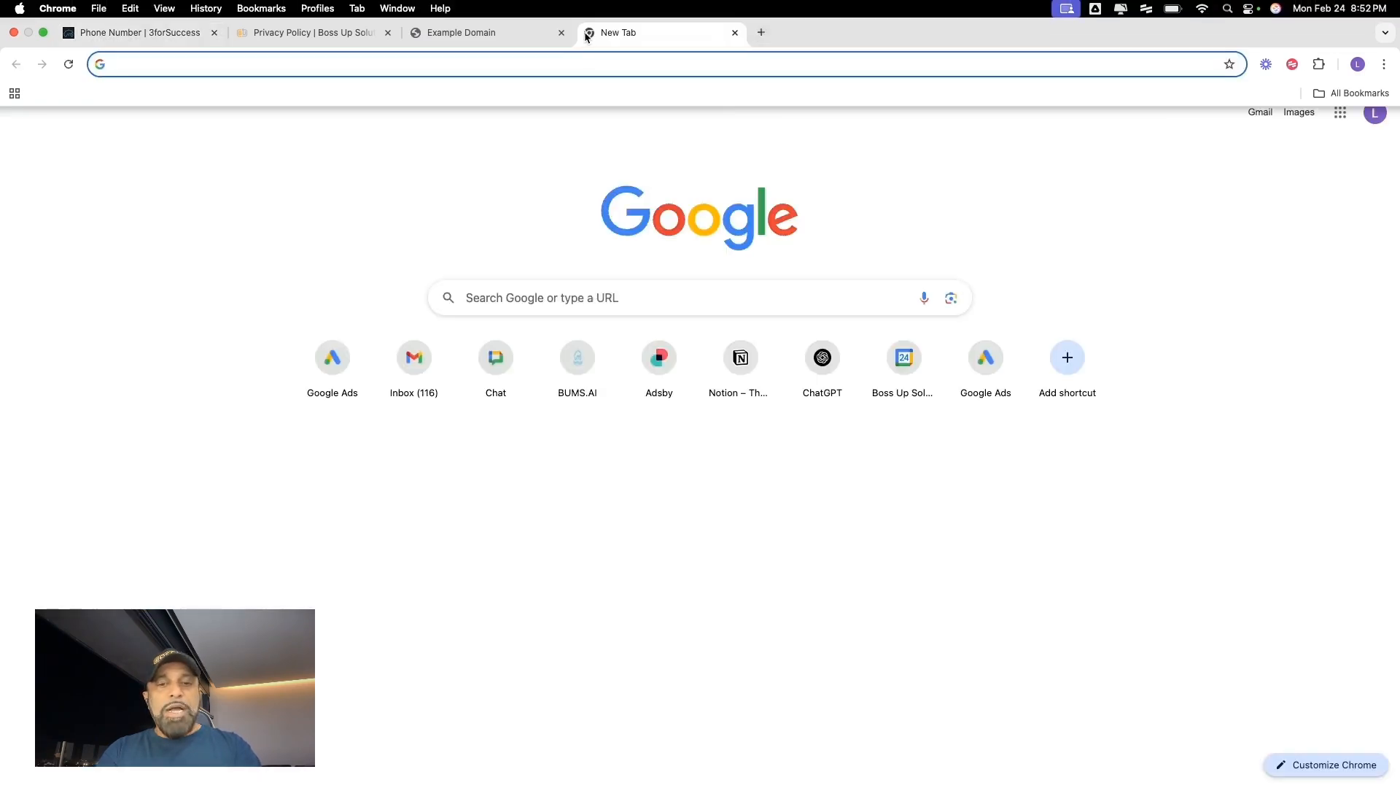
type("online")
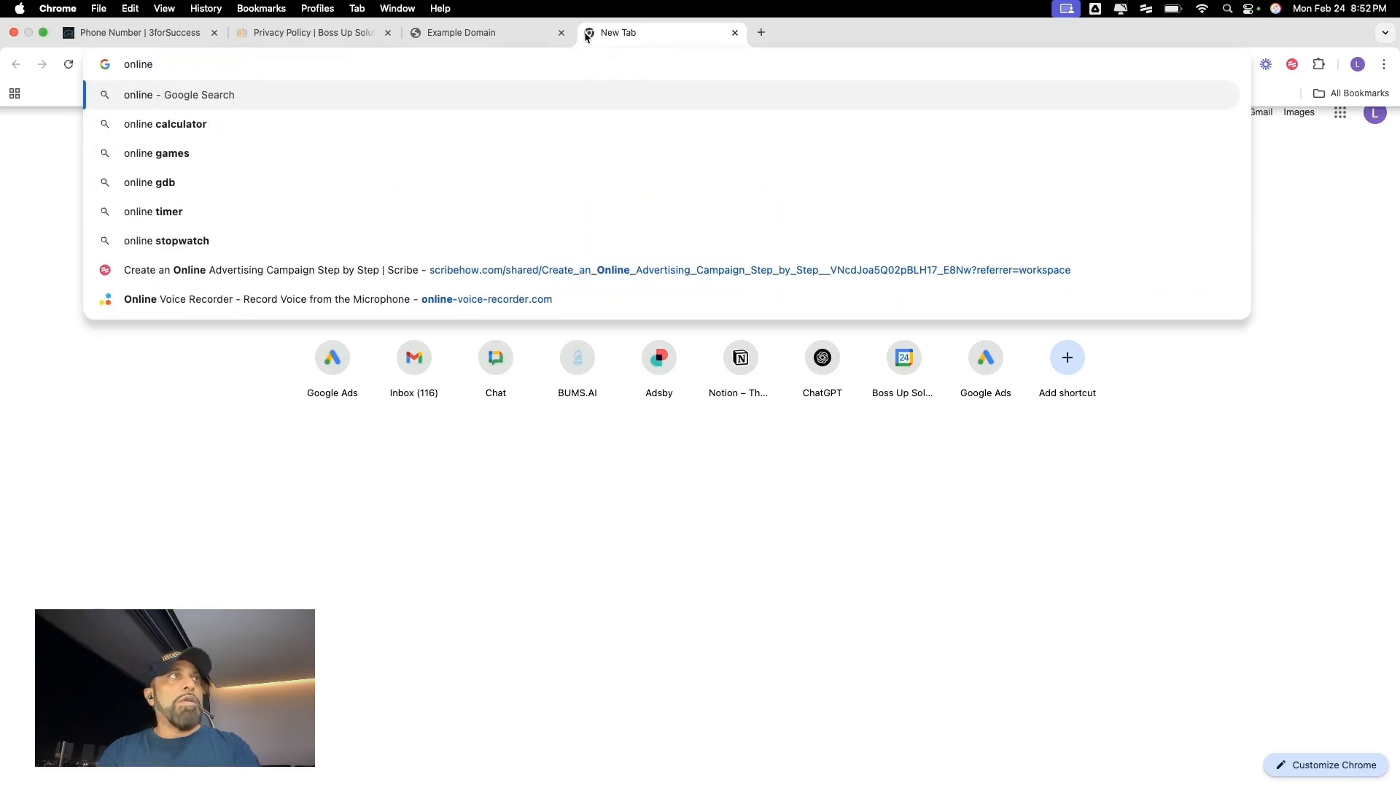
key("BackSpace")
key("BackSpace")
type("e-voice-recorder.com")
key("Return")
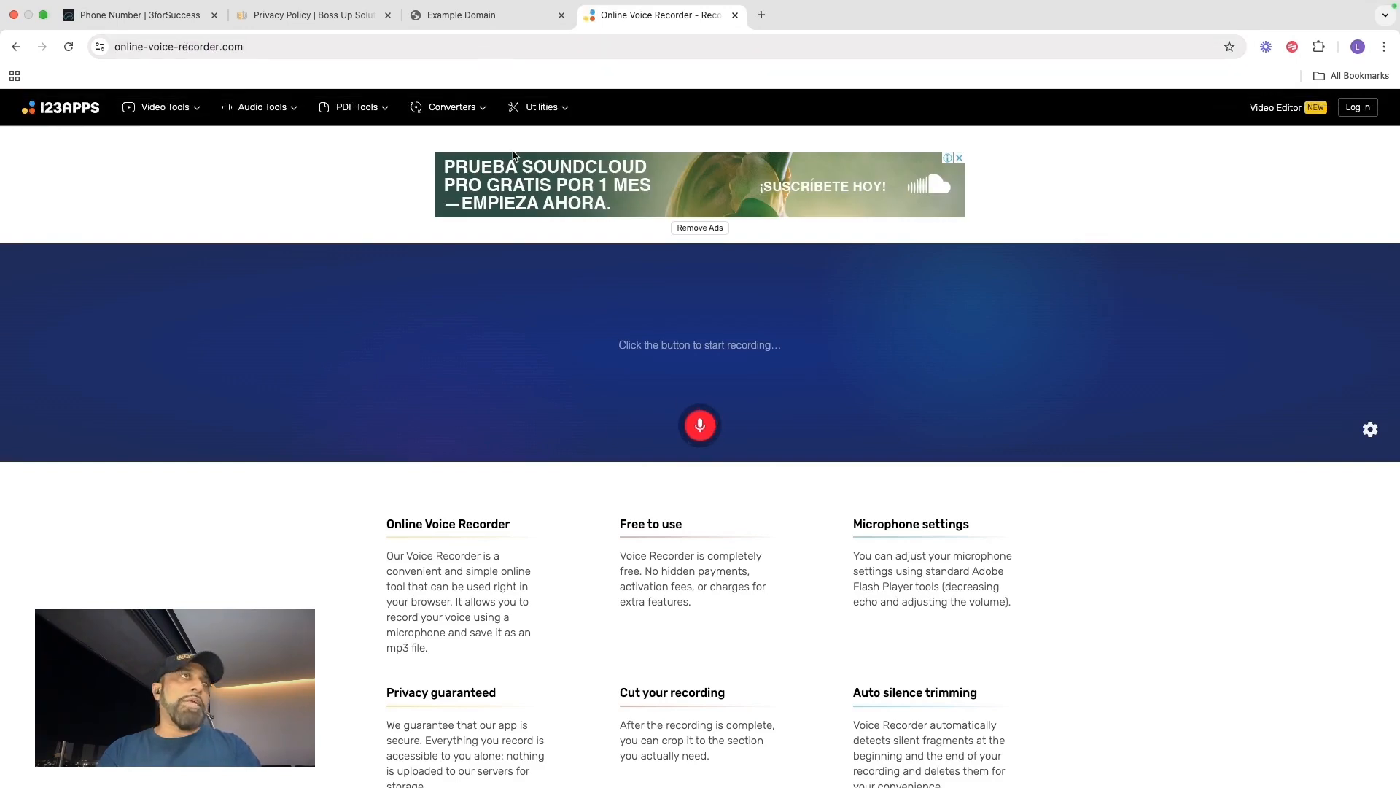
left_click(133, 22)
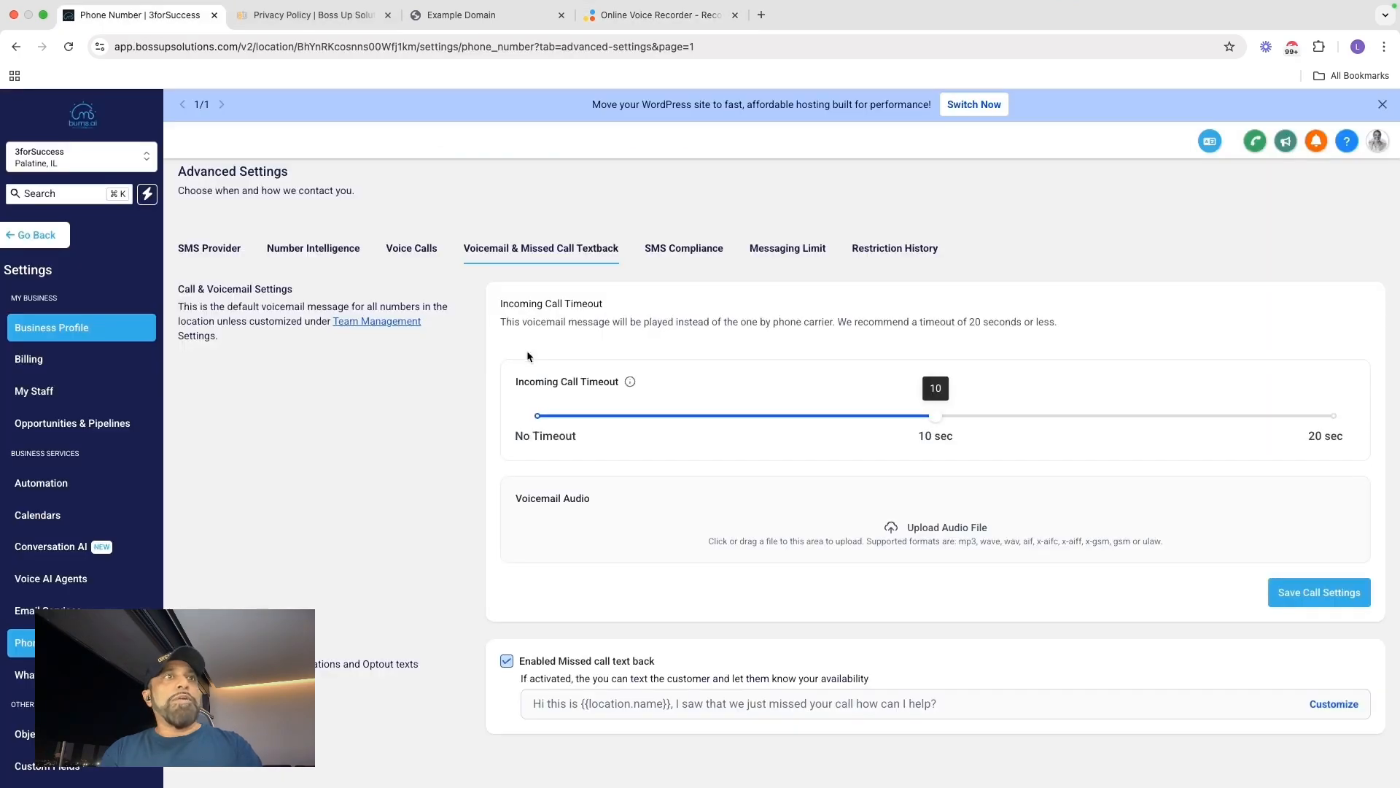
scroll(953, 533, "down", 1)
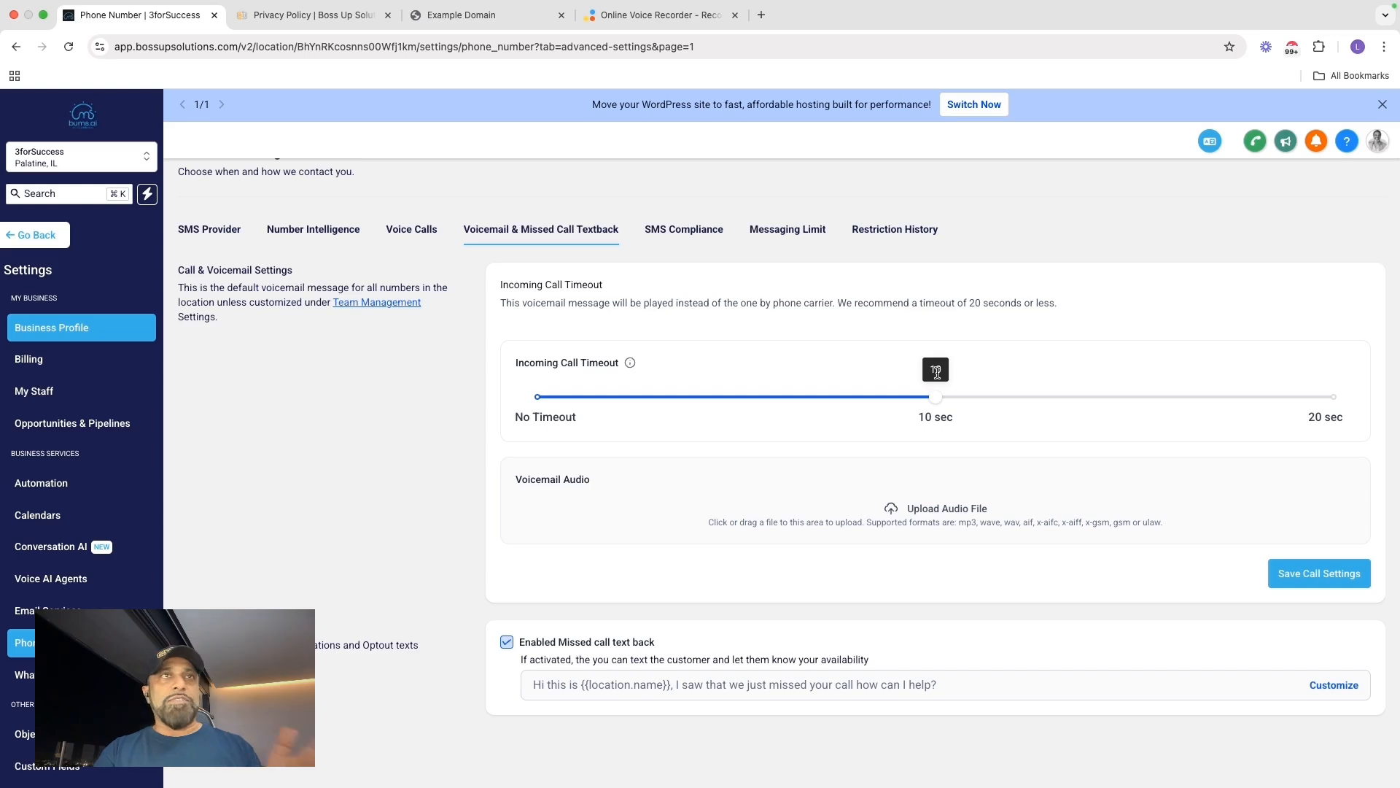
Review the SMS compliance options, the message sending limit with its ramp levels, and the SMS restriction history
left_click(693, 239)
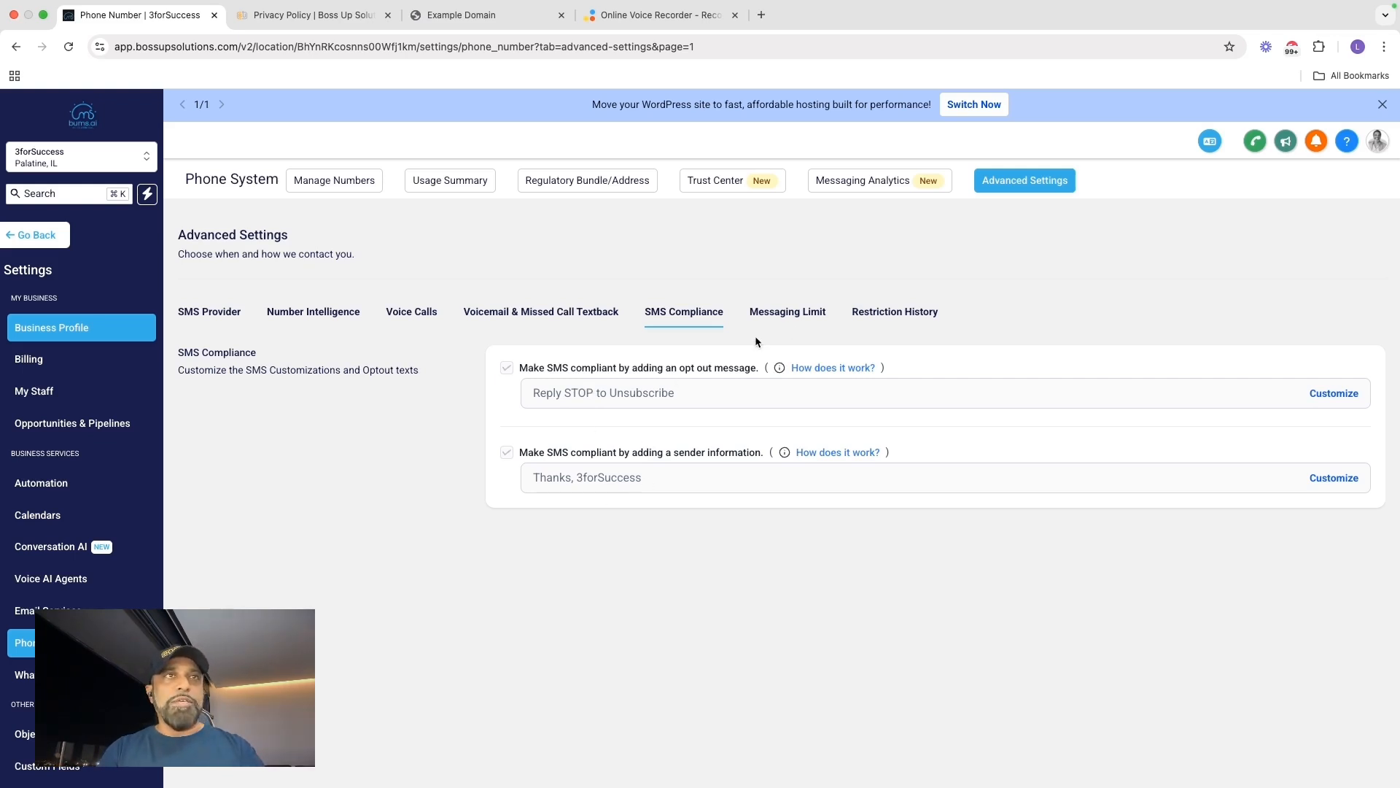
mouse_move(778, 369)
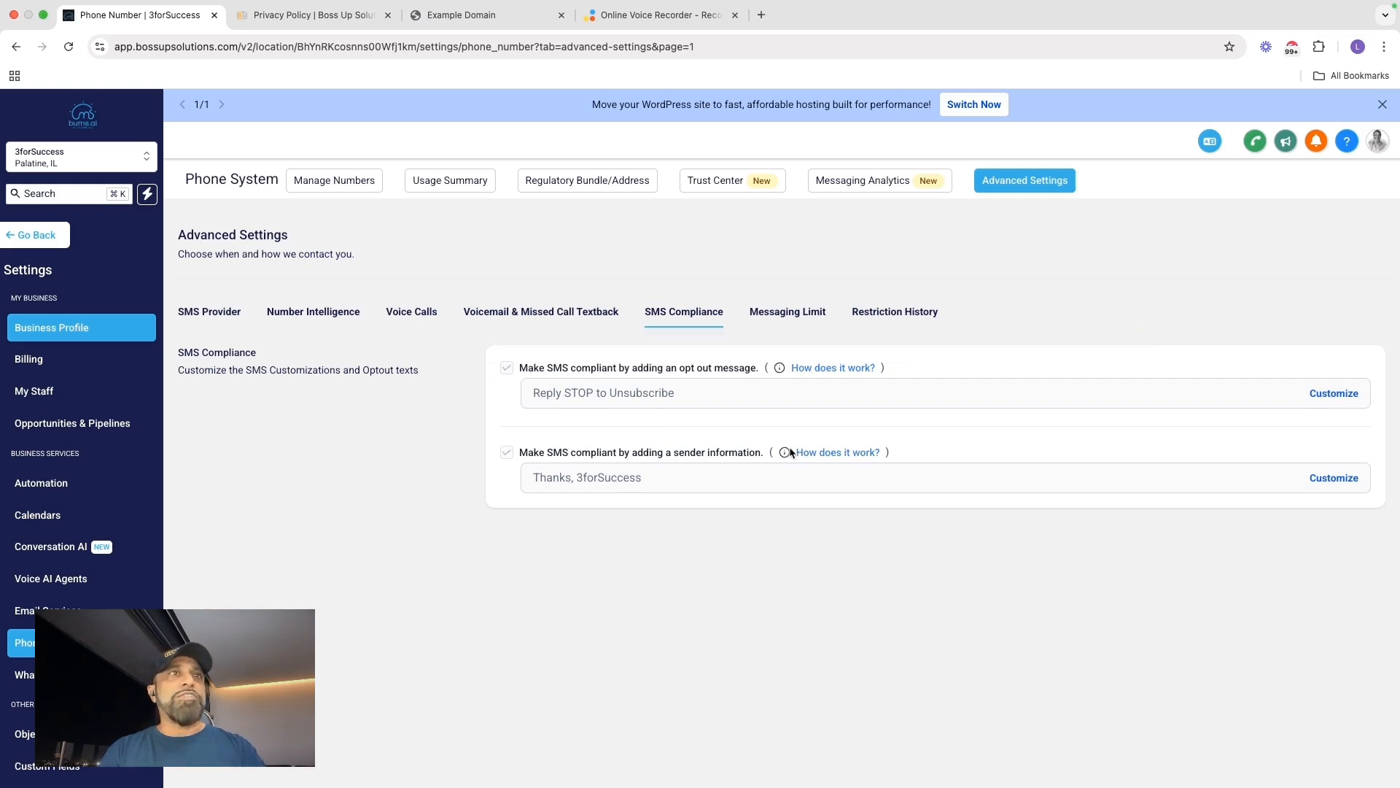
left_click(785, 315)
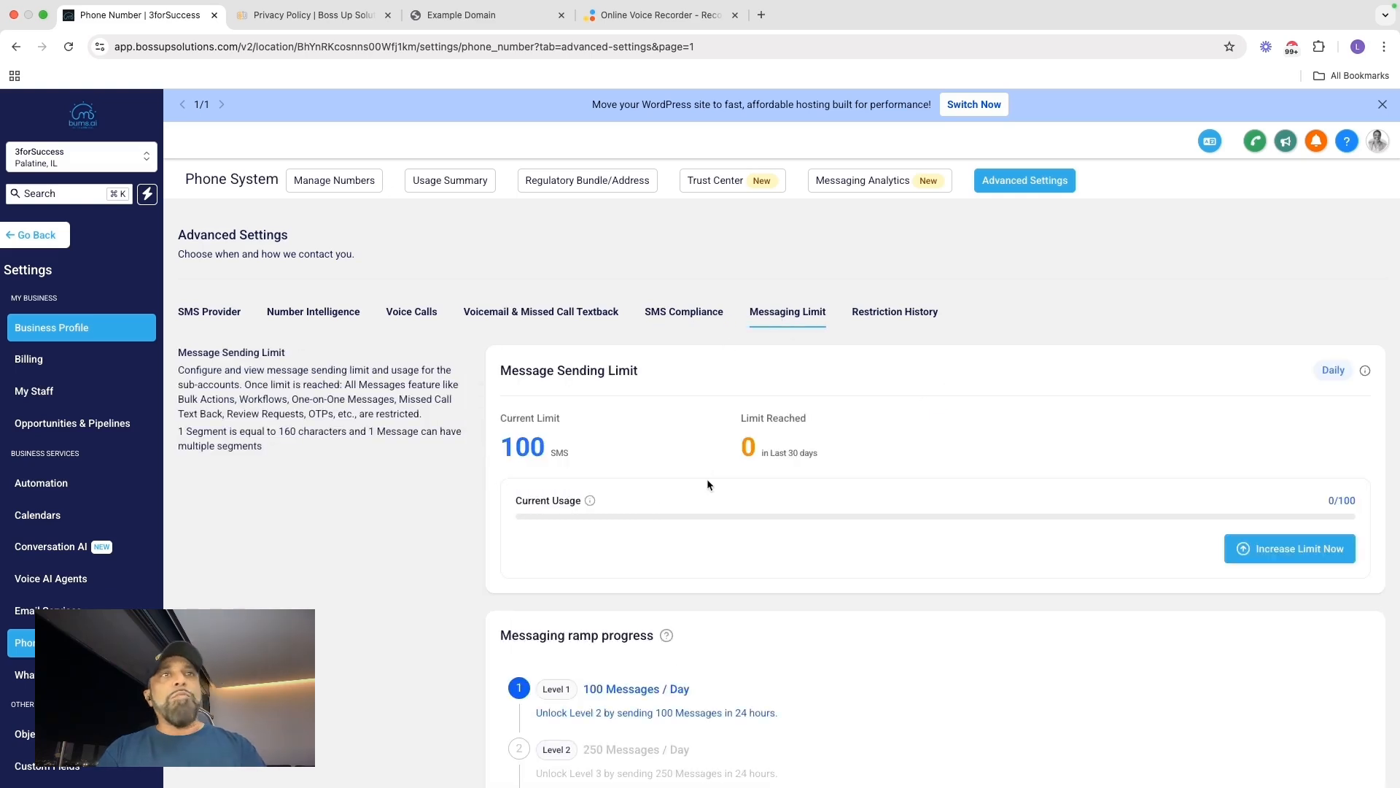
scroll(706, 481, "down", 4)
scroll(707, 481, "up", 4)
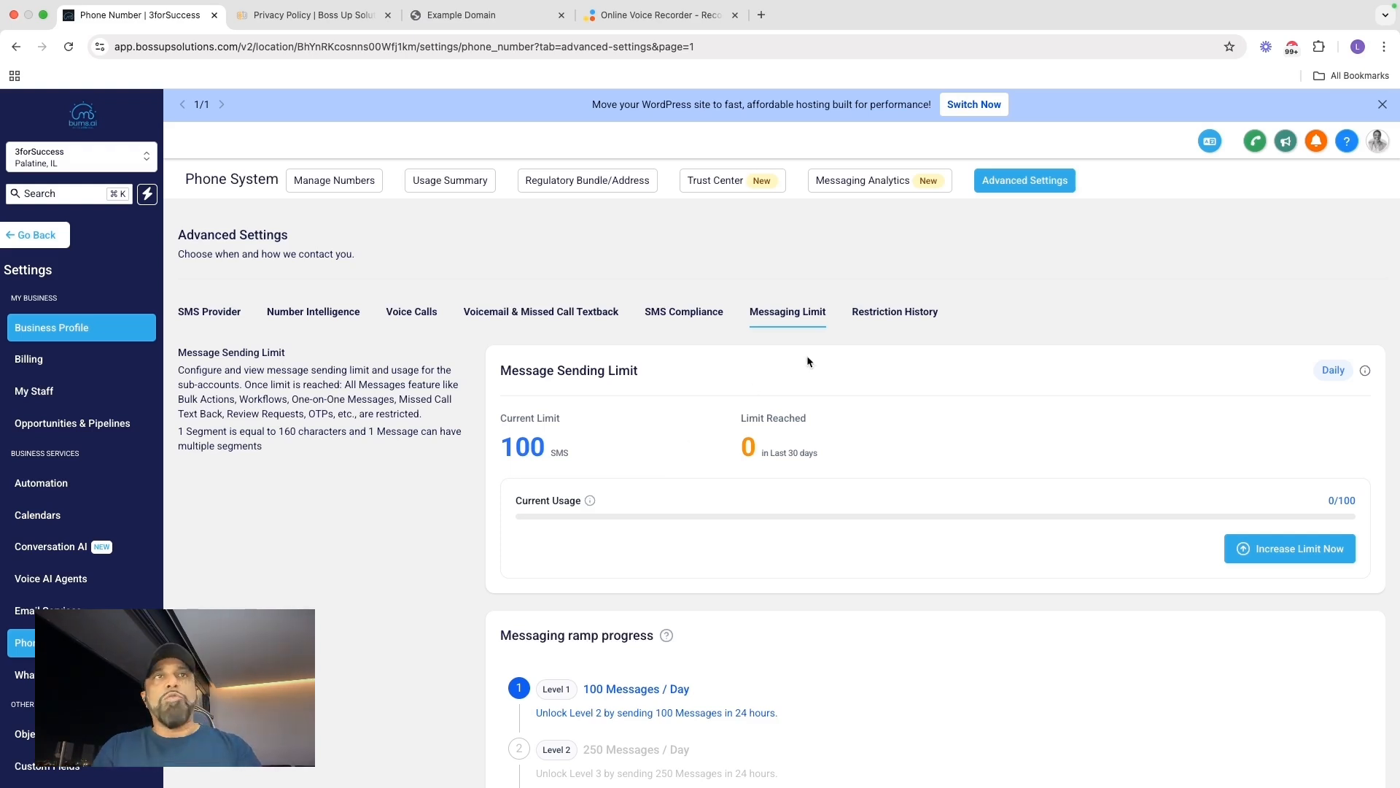
left_click(896, 315)
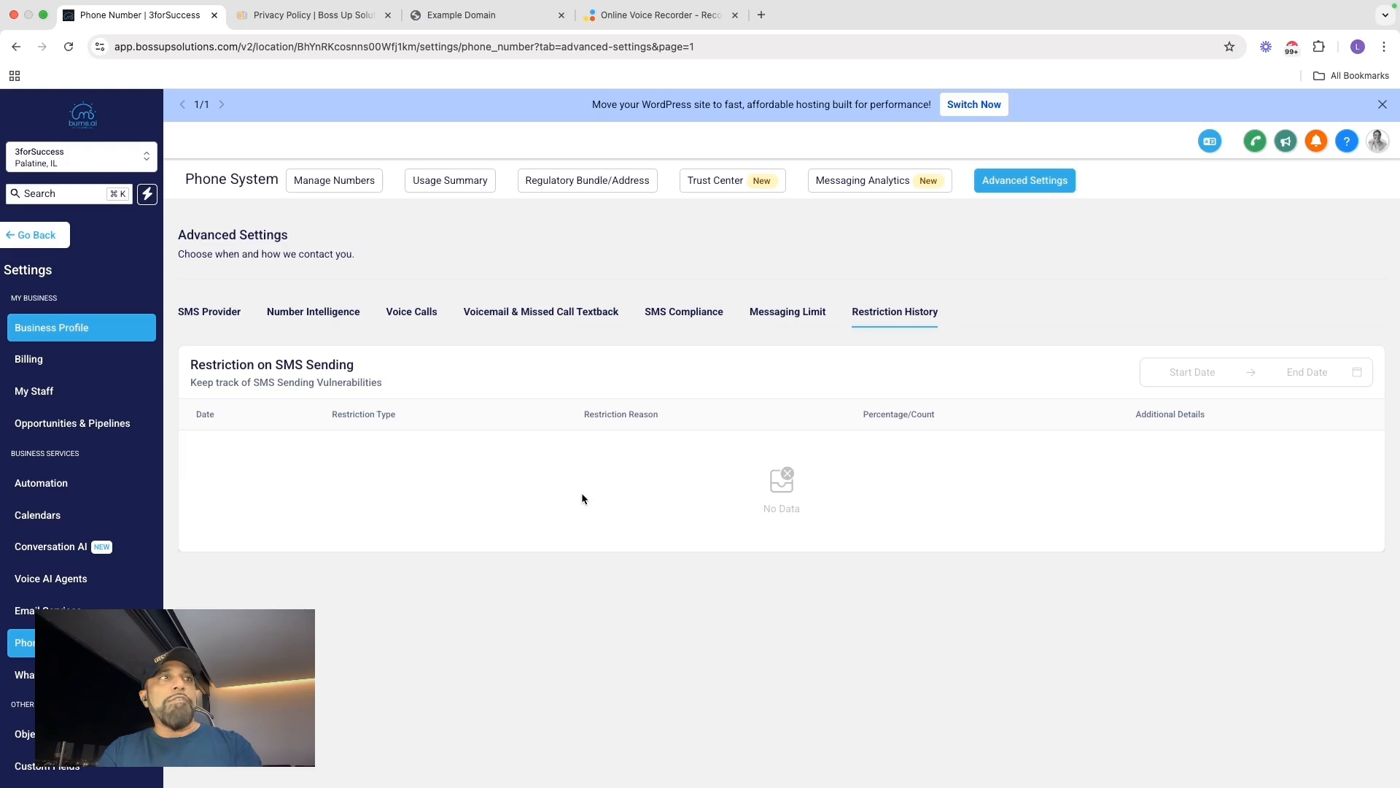
Return to the list of managed phone numbers and examine the default number's friendly name and the number search
left_click(337, 180)
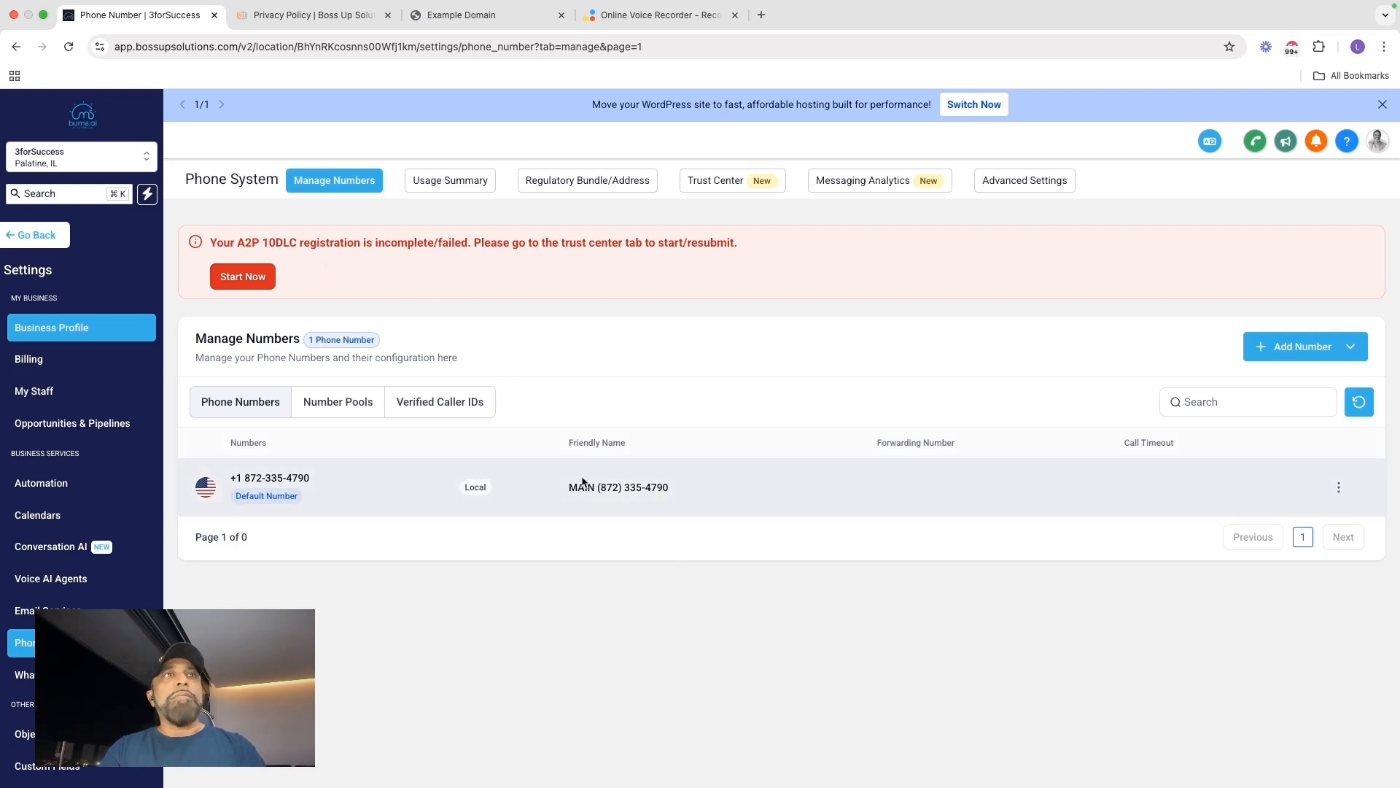
left_click_drag(684, 484, 568, 487)
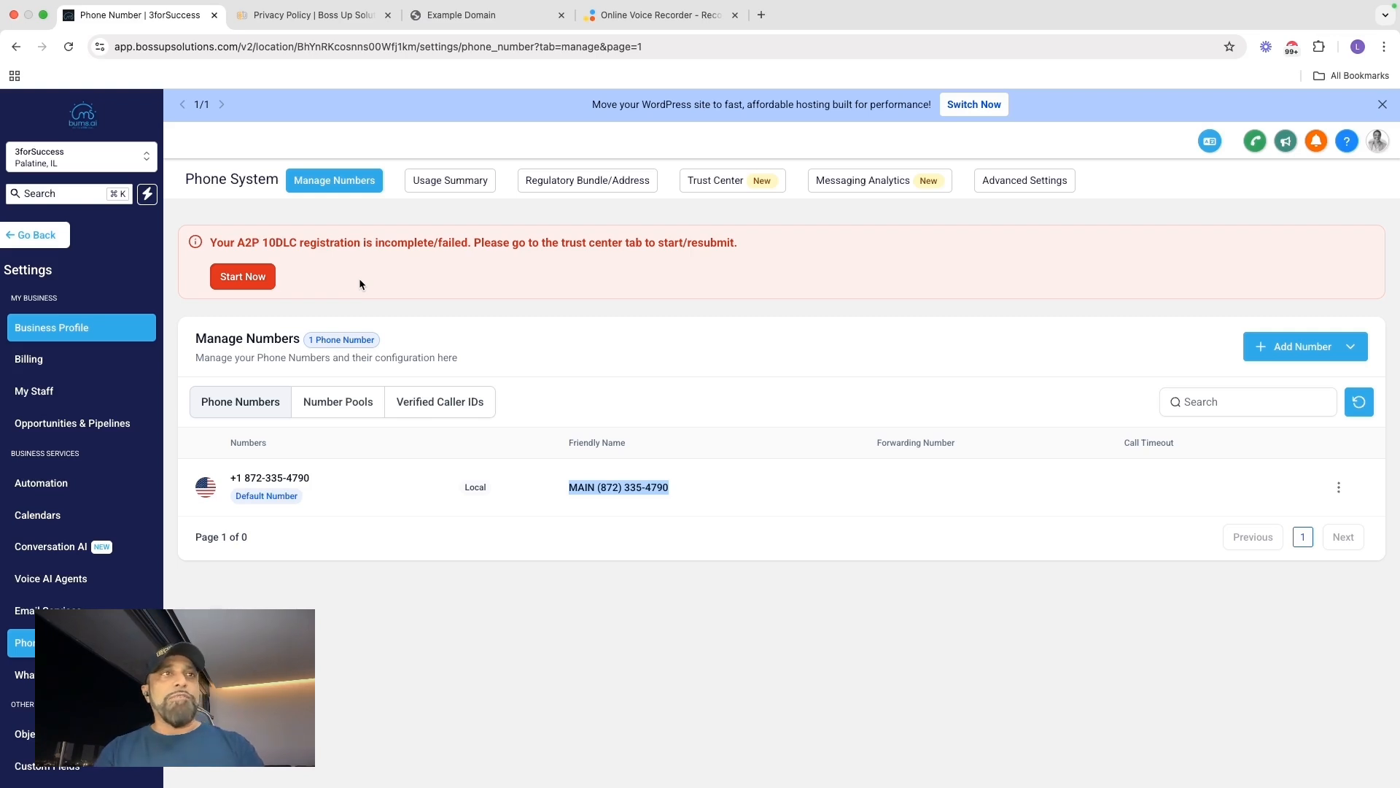
left_click(1195, 406)
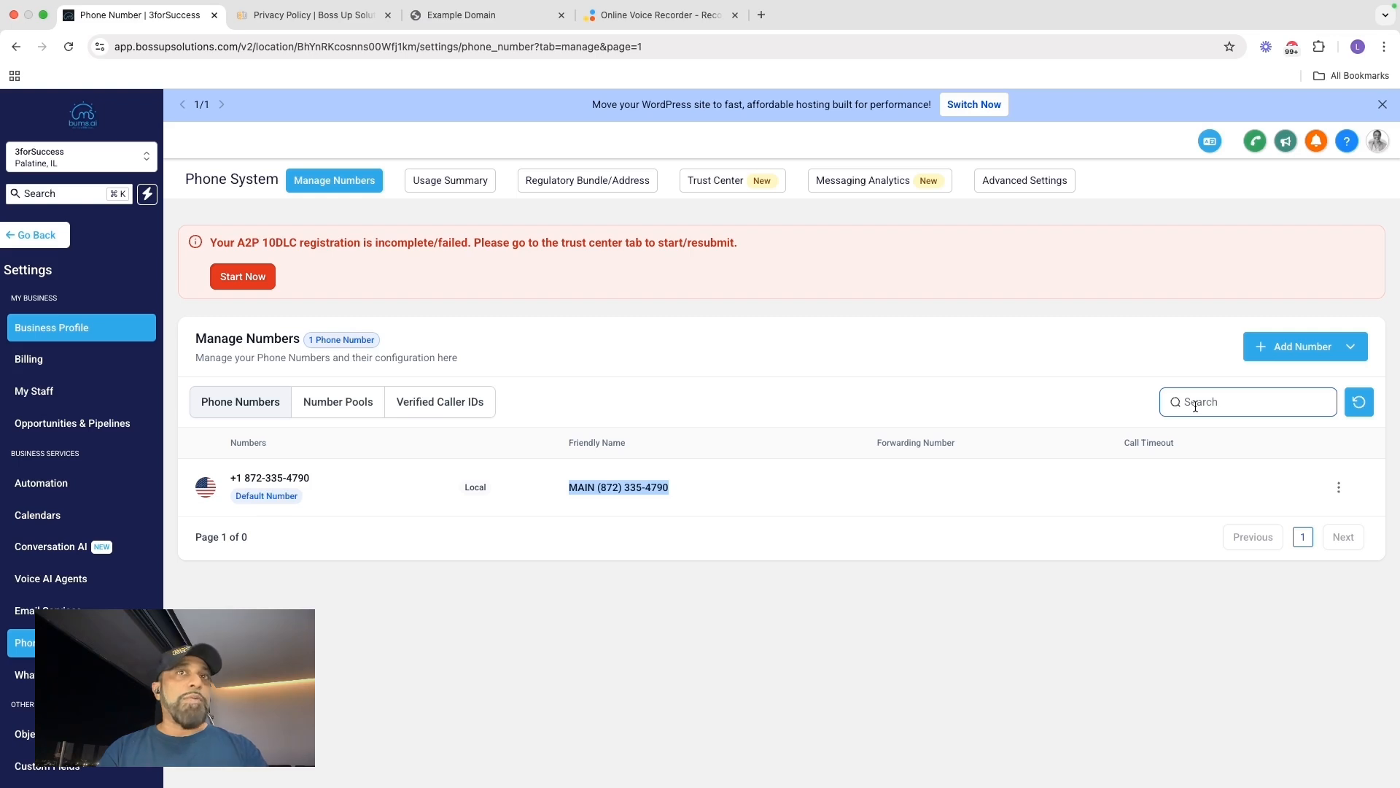